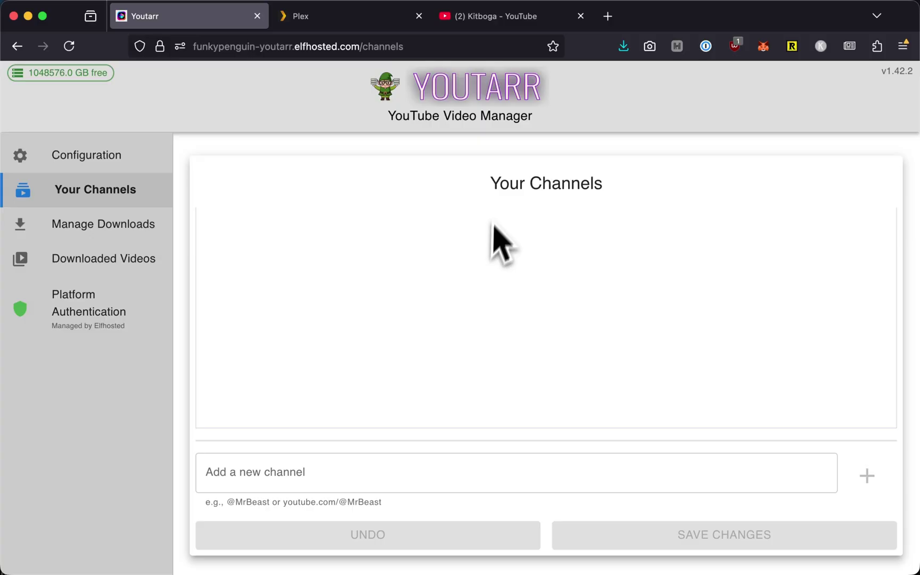
Step: Switch to the Kitboga YouTube channel page to get its channel URL
{"action": "key", "text": "super+3"}
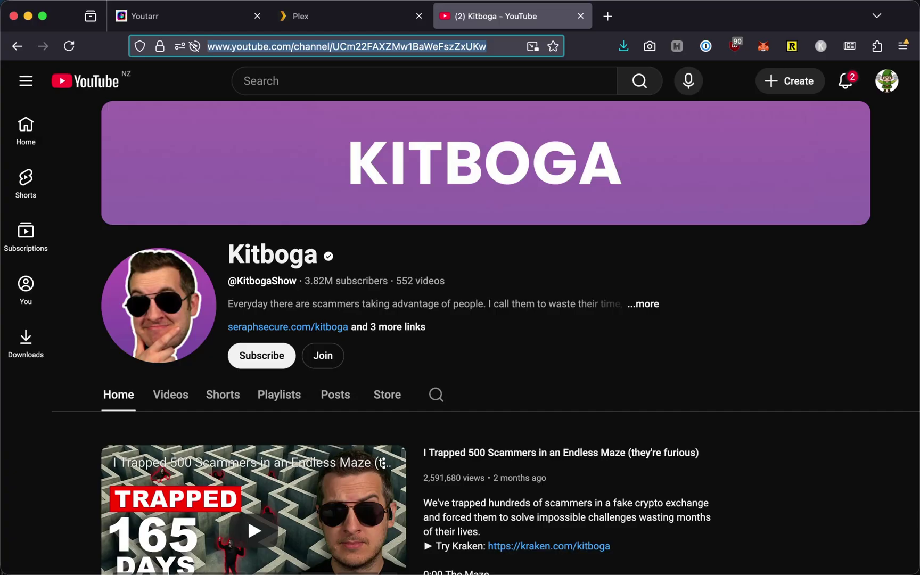
Step: Paste the Kitboga channel URL into Youtarr's Add a new channel field and add it
{"action": "key", "text": "super+1"}
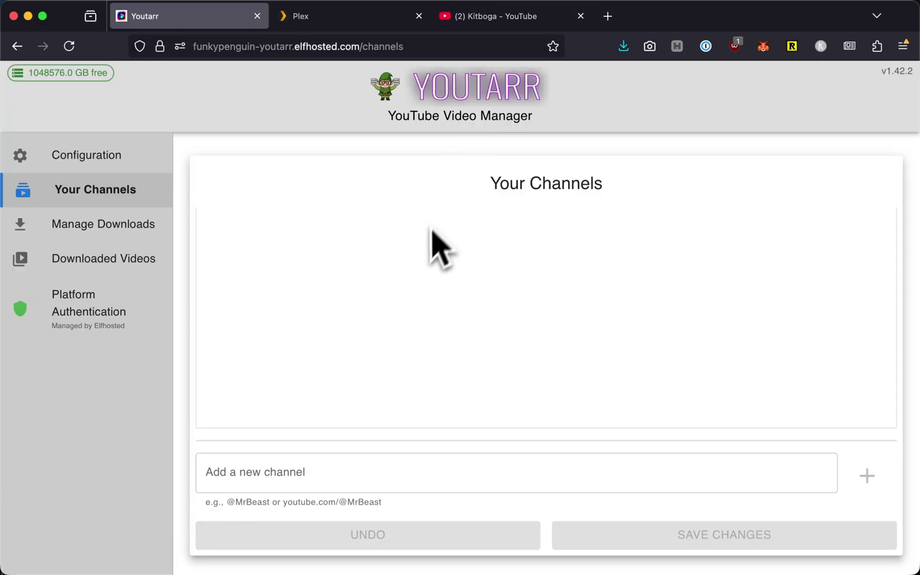
{"action": "key", "text": "super+2"}
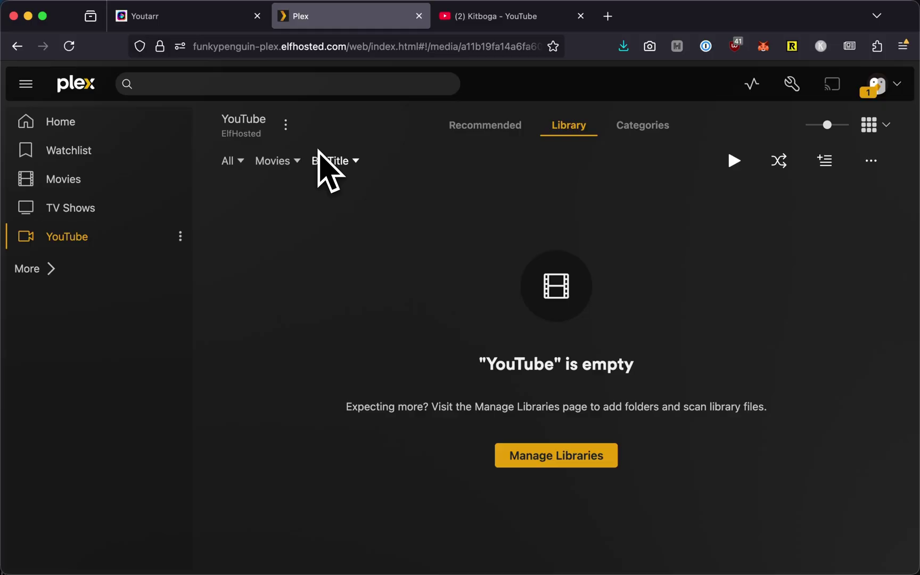
{"action": "key", "text": "super+1"}
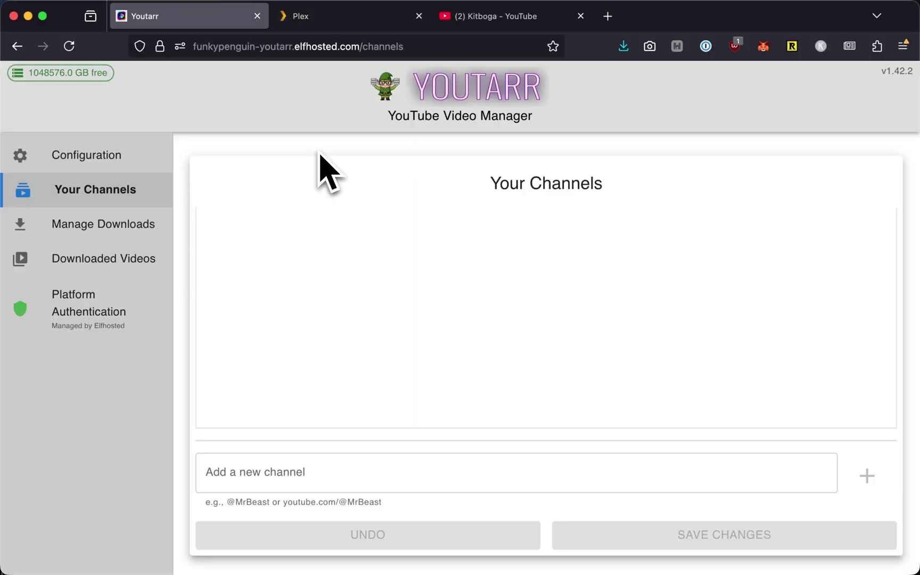
{"action": "left_click", "coordinate": [339, 472]}
{"action": "type", "text": "https://www.youtube.com/channel/UCm22FAXZMw1BaWeFszZxUKw"}
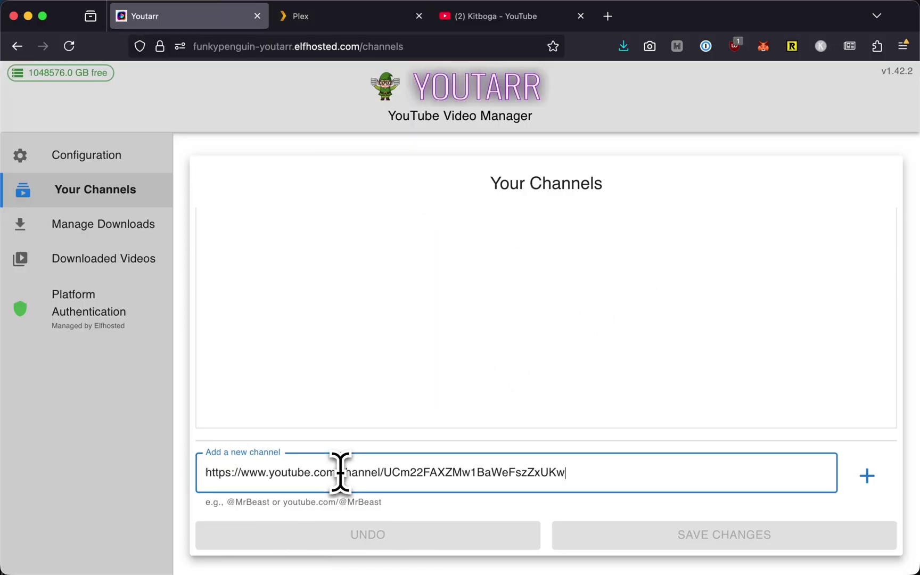
{"action": "left_click", "coordinate": [493, 24]}
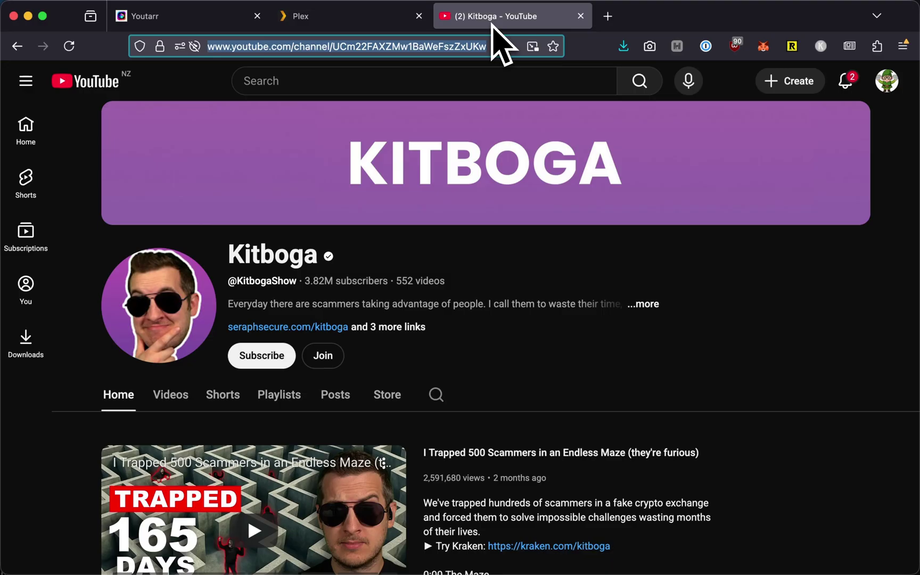
{"action": "key", "text": "super+1"}
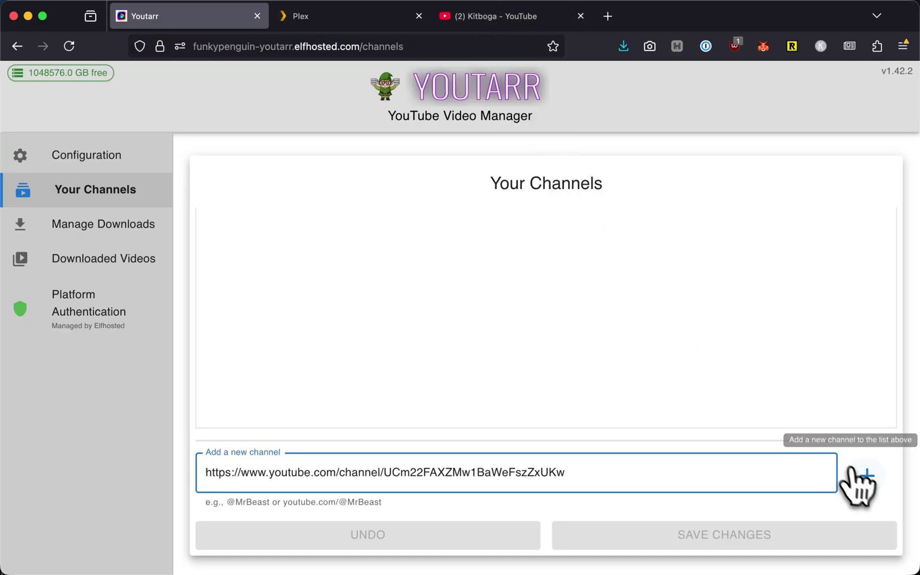
{"action": "left_click", "coordinate": [853, 471]}
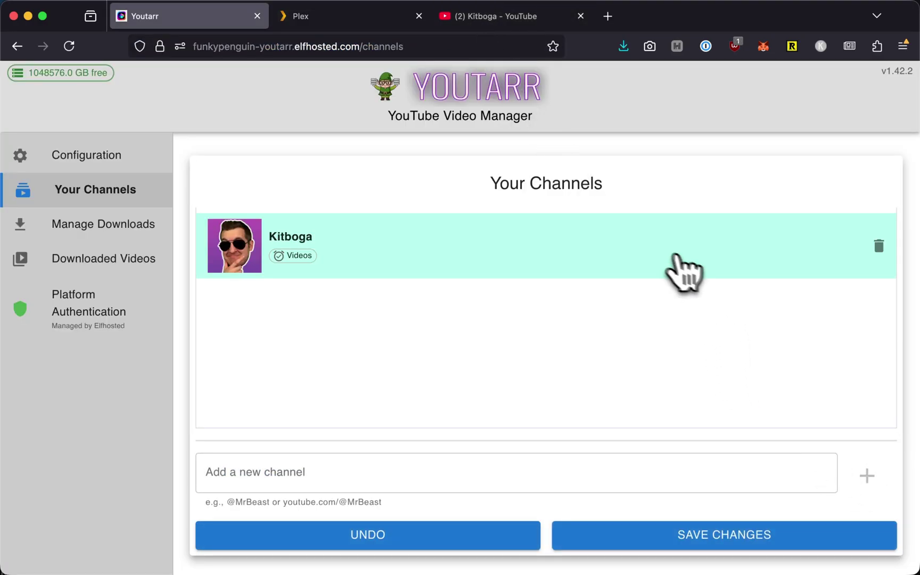
Step: Download 'Attacking Scammers with AI Spam' and 'Forcing Scammers To Solve Impossible Captchas' at 1080p
{"action": "left_click", "coordinate": [644, 252]}
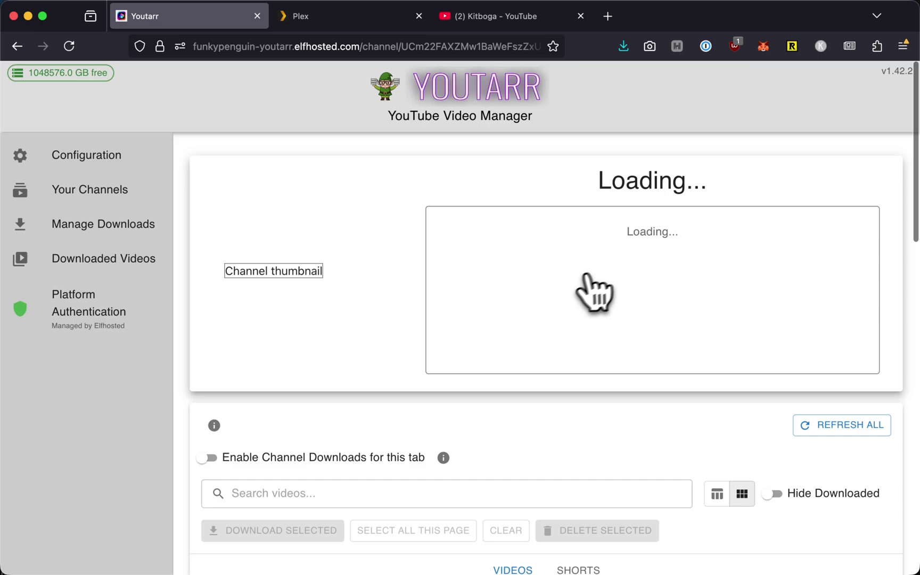
{"action": "scroll", "coordinate": [380, 367], "scroll_direction": "down", "scroll_amount": 3}
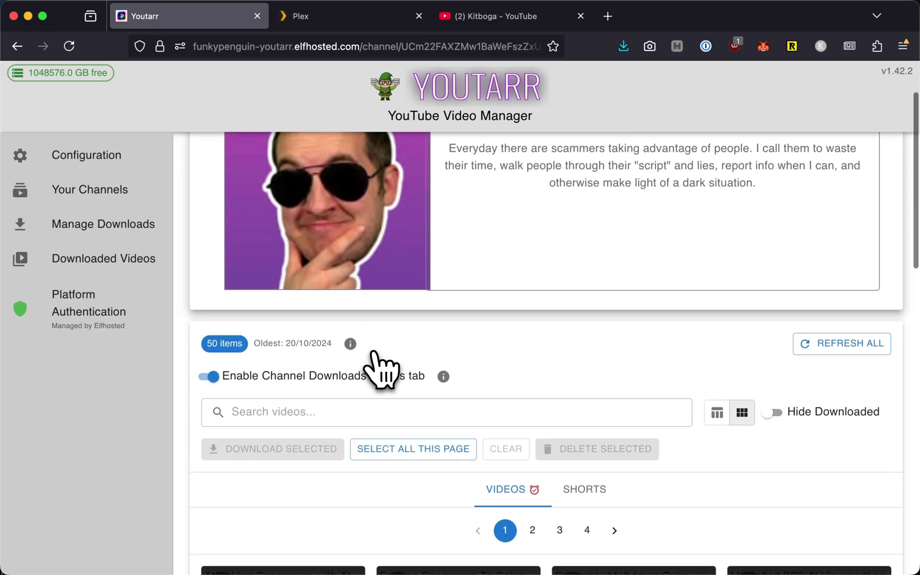
{"action": "scroll", "coordinate": [380, 367], "scroll_direction": "down", "scroll_amount": 5}
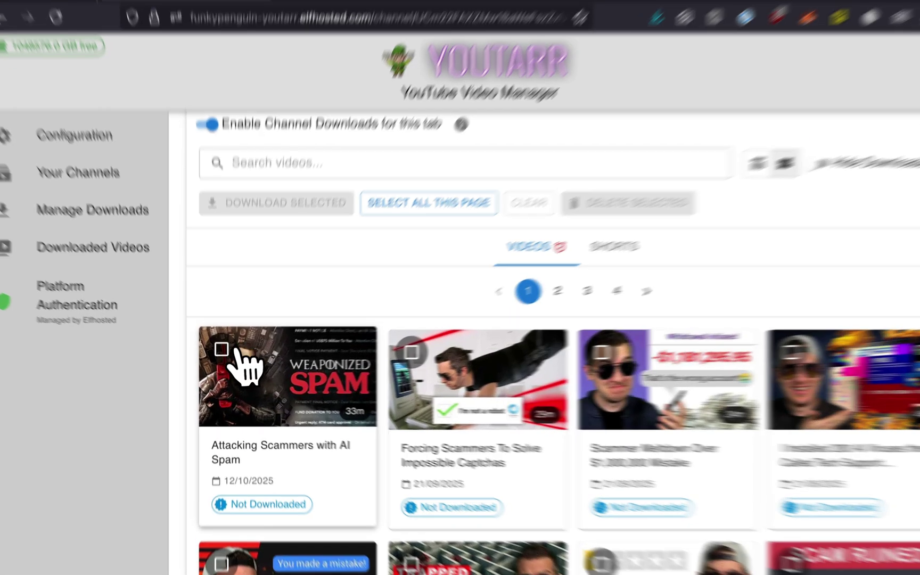
{"action": "left_click", "coordinate": [222, 368]}
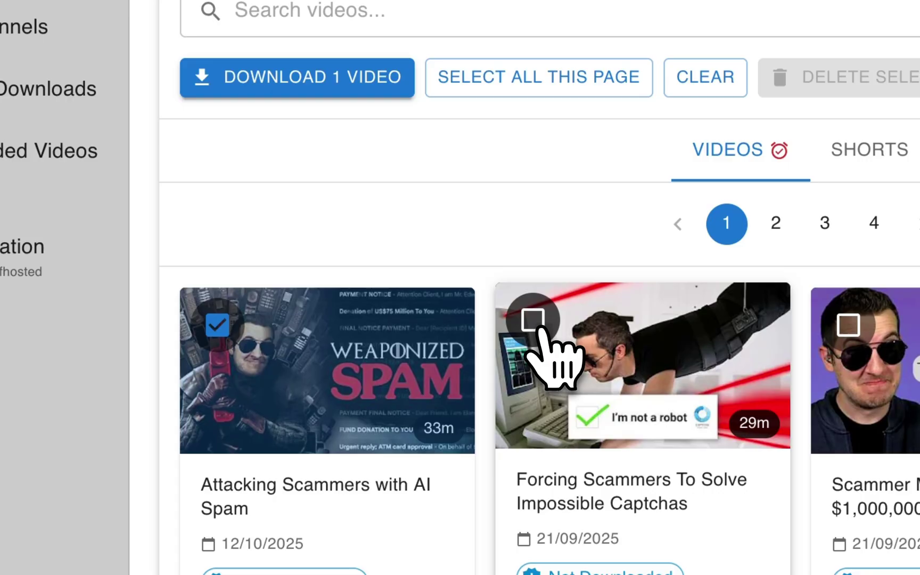
{"action": "left_click", "coordinate": [533, 319]}
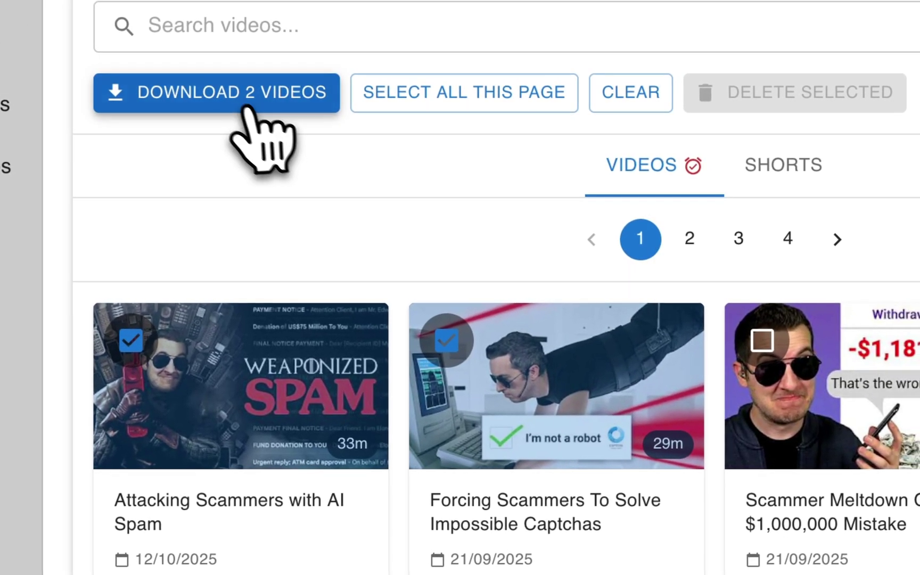
{"action": "left_click", "coordinate": [234, 101]}
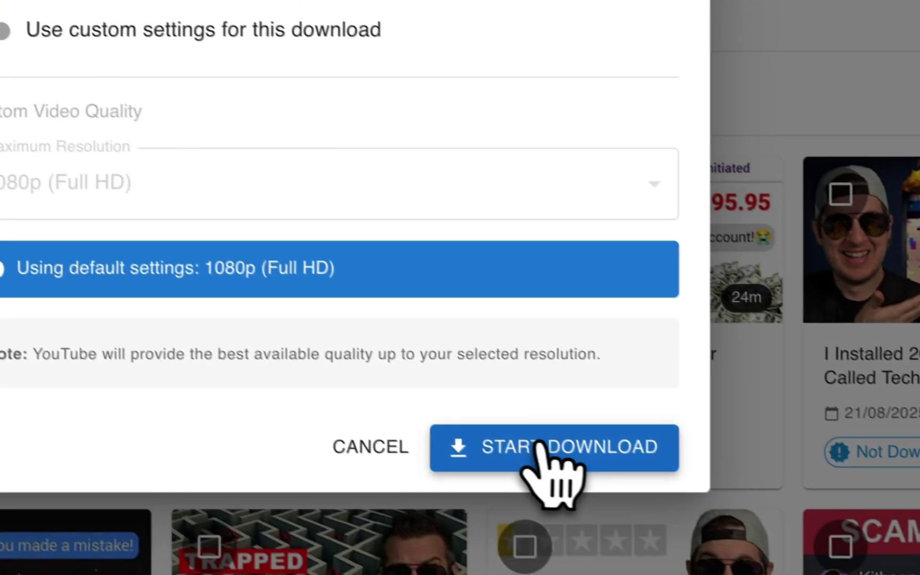
{"action": "left_click", "coordinate": [540, 450]}
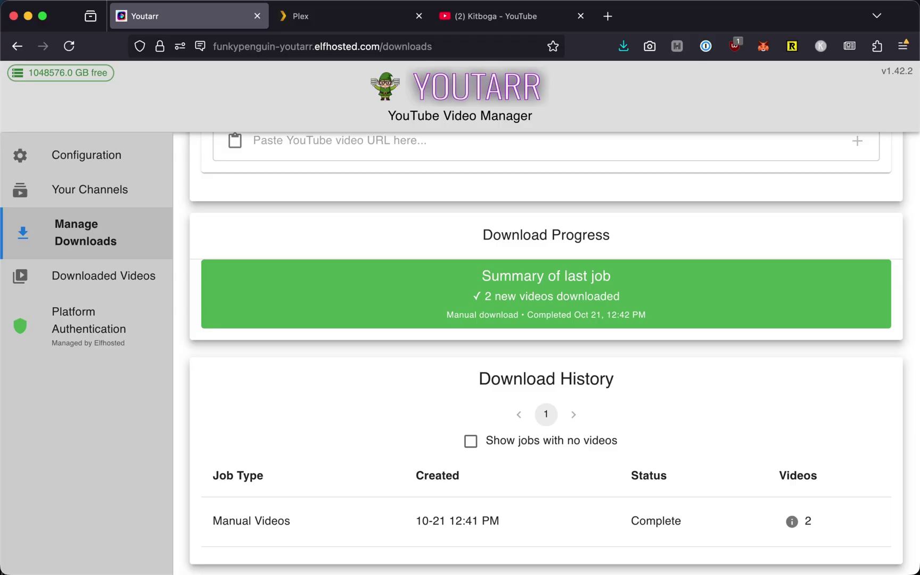
Step: Play 'Attacking Scammers with AI Spam' from Plex's YouTube library, then pause it
{"action": "key", "text": "ctrl+Tab"}
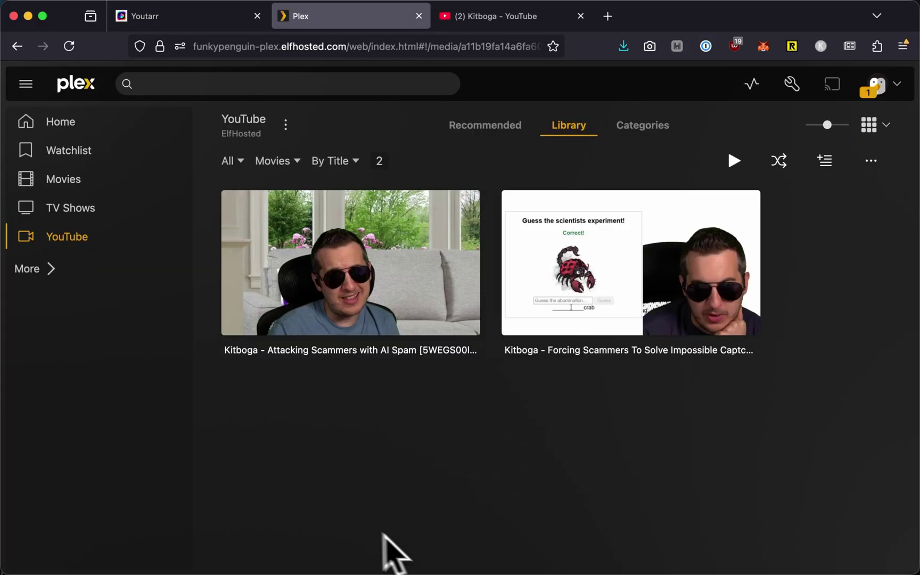
{"action": "mouse_move", "coordinate": [405, 372]}
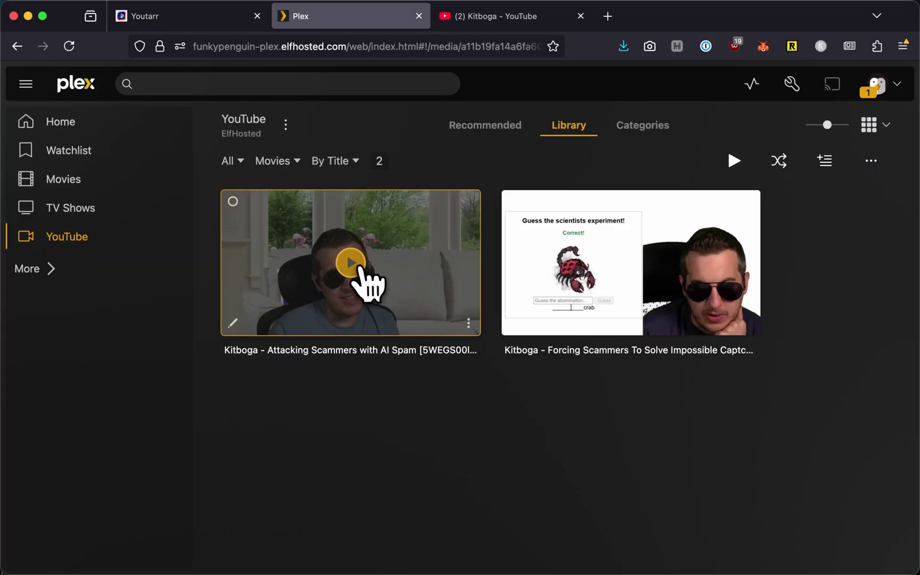
{"action": "left_click", "coordinate": [361, 268]}
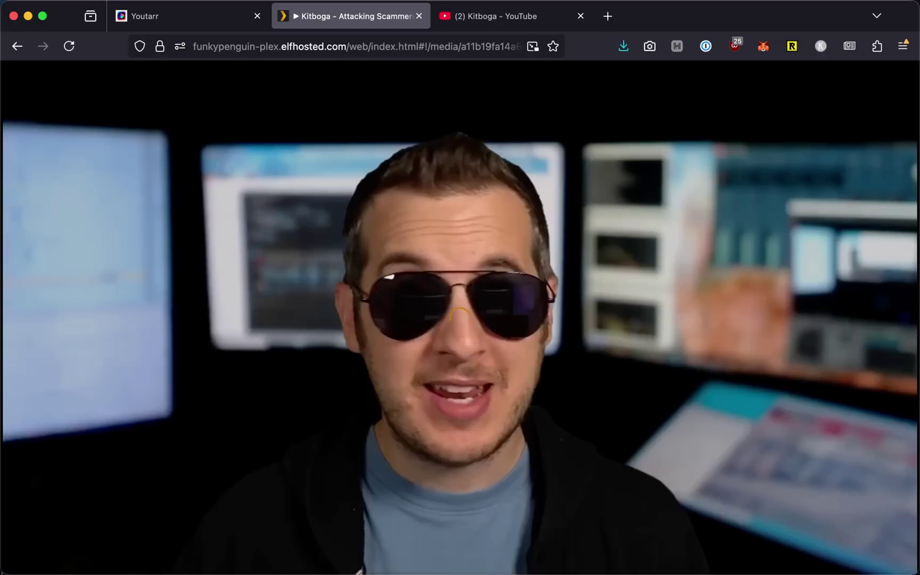
{"action": "key", "text": "space"}
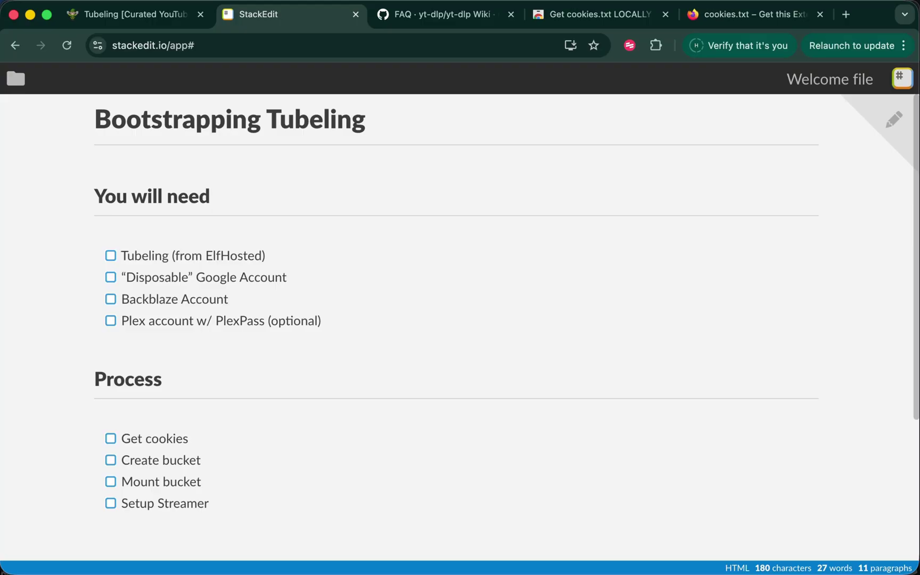
Step: Set the Tubeling bundle's media player to Plex and add it to the cart
{"action": "key", "text": "ctrl+shift+Tab"}
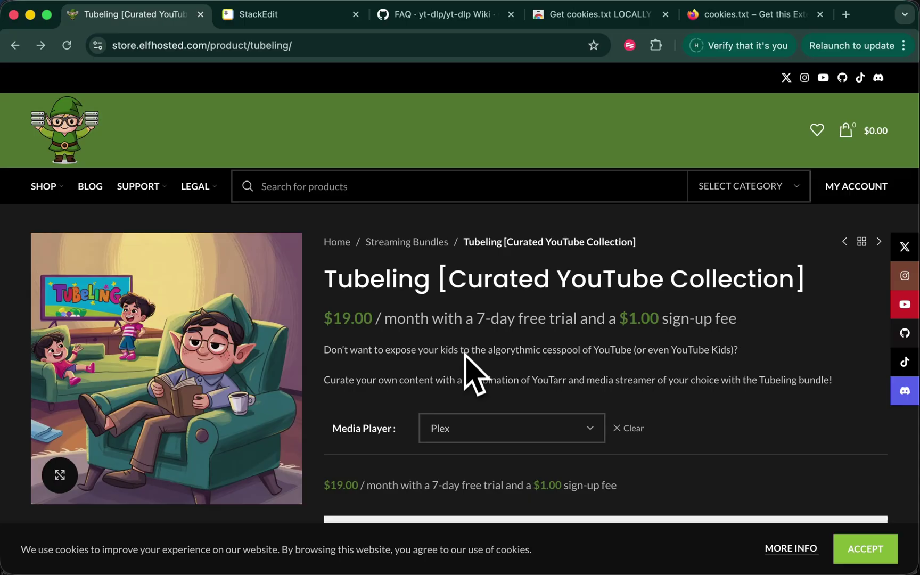
{"action": "scroll", "coordinate": [442, 357], "scroll_direction": "down", "scroll_amount": 1}
{"action": "left_click", "coordinate": [461, 385]}
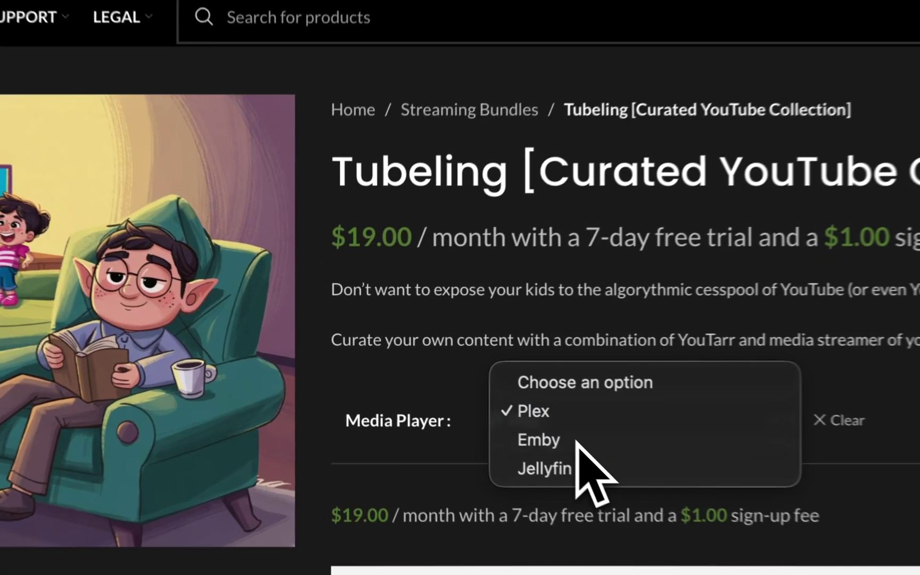
{"action": "left_click", "coordinate": [577, 439]}
{"action": "left_click", "coordinate": [574, 434]}
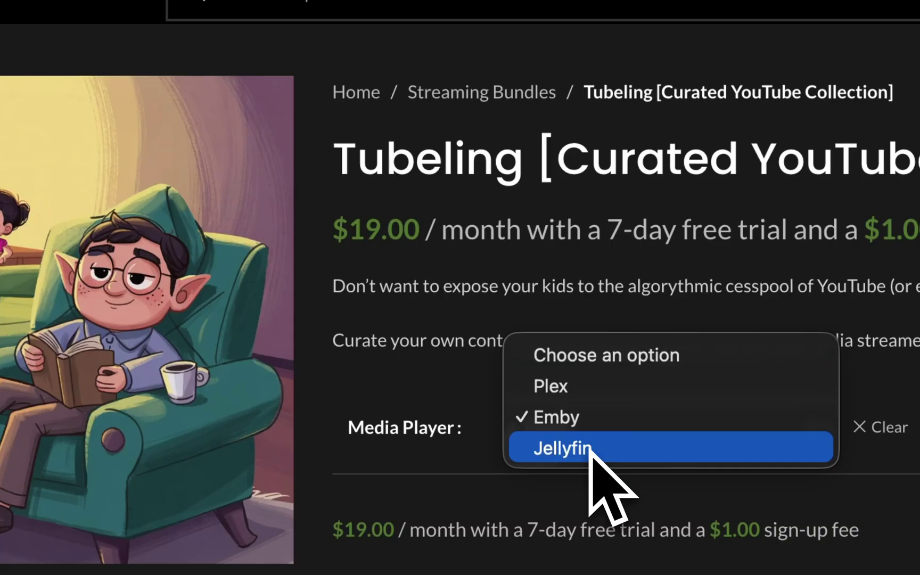
{"action": "left_click", "coordinate": [535, 381]}
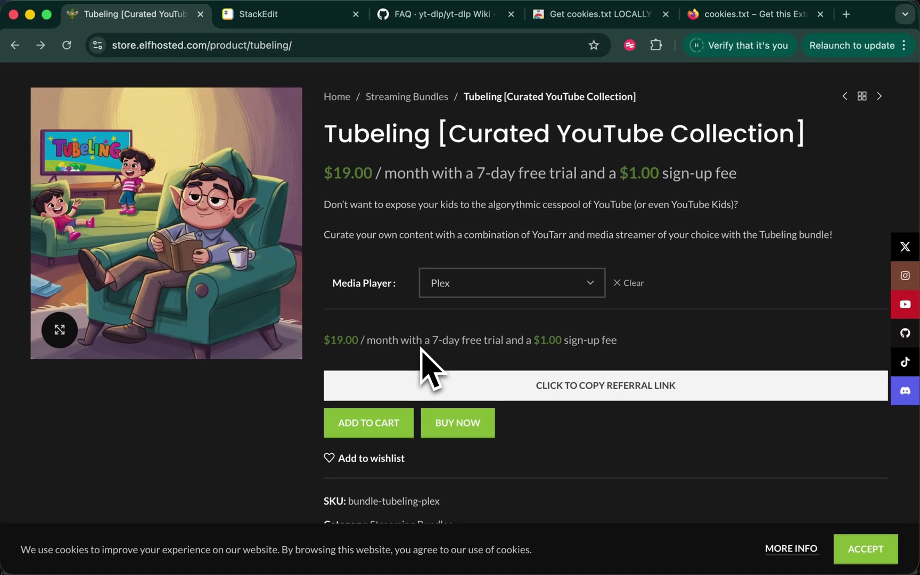
{"action": "left_click", "coordinate": [365, 429]}
Step: Add the Wizard [Tubeling] to the cart
{"action": "scroll", "coordinate": [402, 341], "scroll_direction": "down", "scroll_amount": 1}
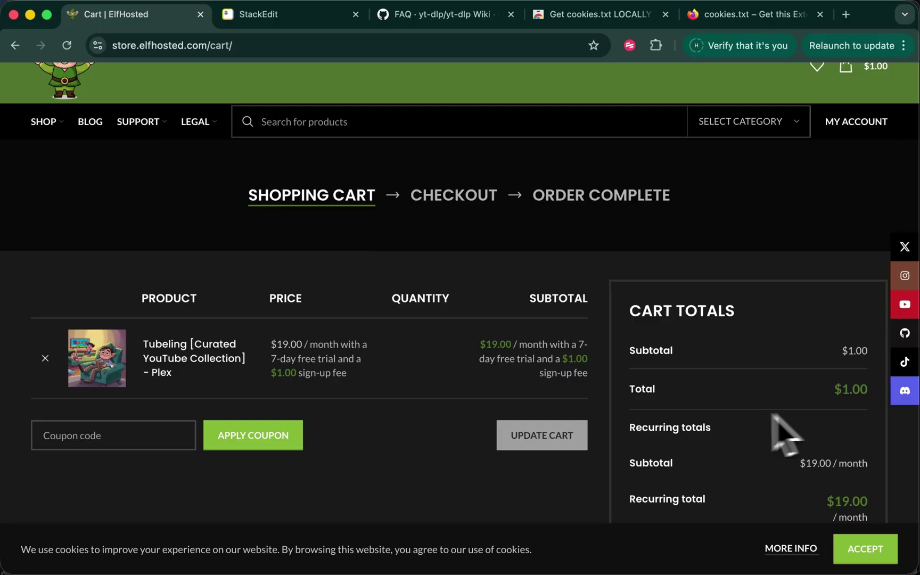
{"action": "scroll", "coordinate": [445, 460], "scroll_direction": "down", "scroll_amount": 5}
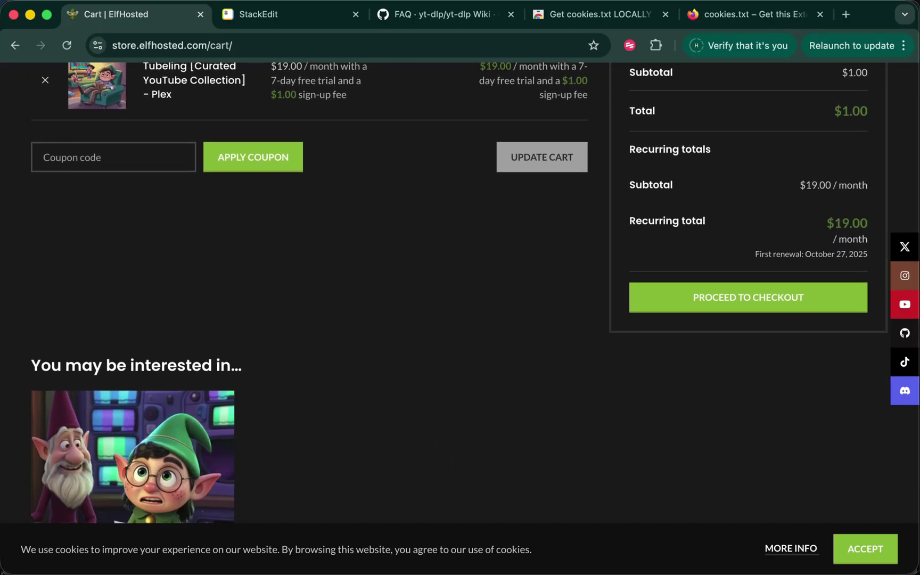
{"action": "scroll", "coordinate": [339, 394], "scroll_direction": "down", "scroll_amount": 3}
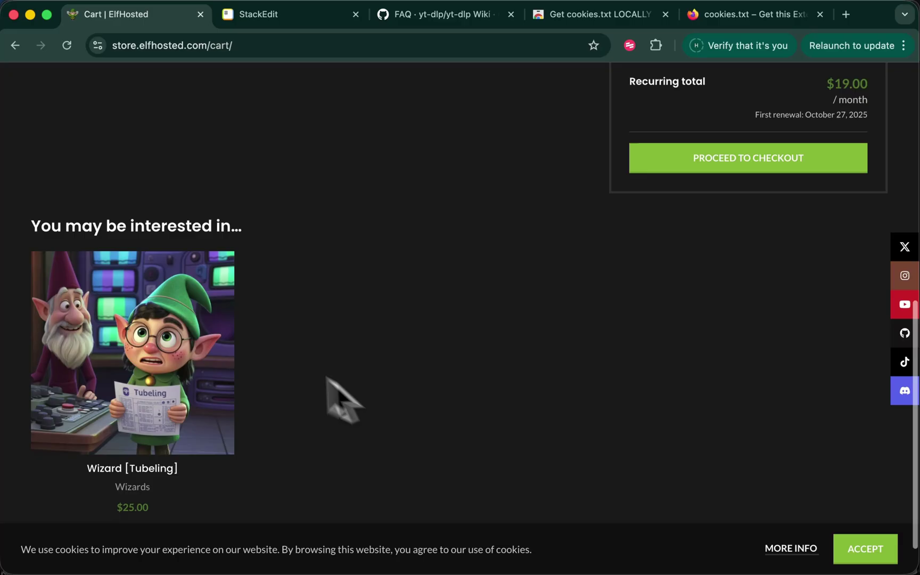
{"action": "mouse_move", "coordinate": [171, 349]}
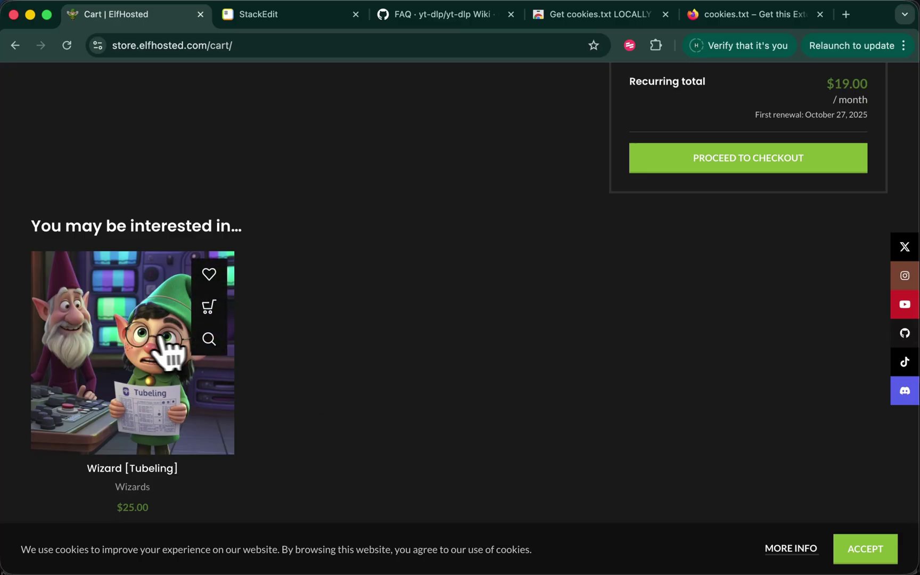
{"action": "left_click", "coordinate": [212, 310]}
Step: Tick the "Disposable" Google Account and Backblaze Account items on the StackEdit checklist
{"action": "key", "text": "ctrl+Tab"}
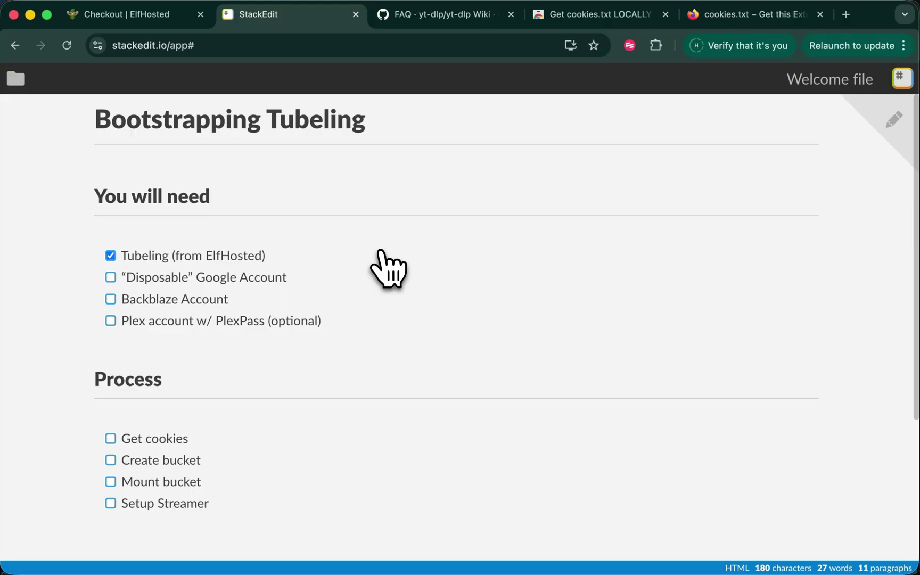
{"action": "double_click", "coordinate": [156, 278]}
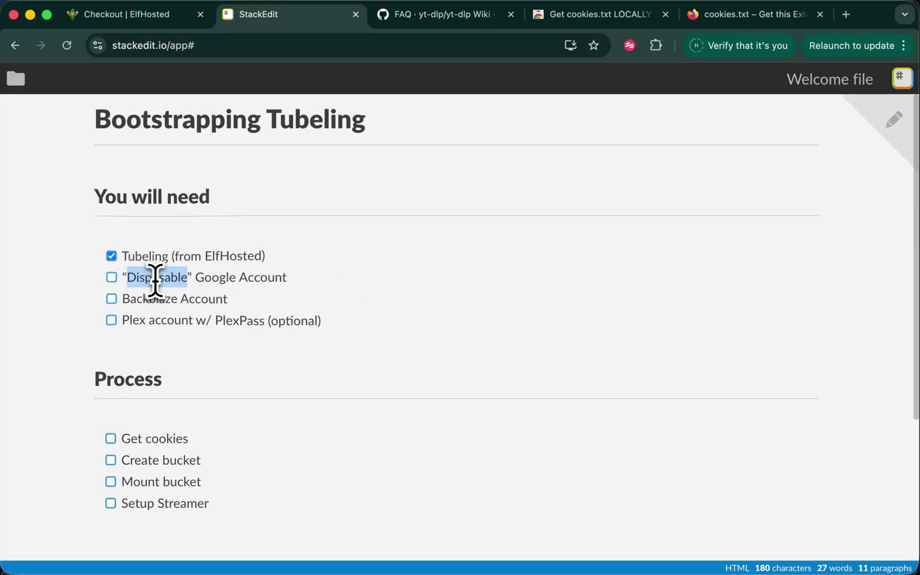
{"action": "left_click", "coordinate": [197, 278]}
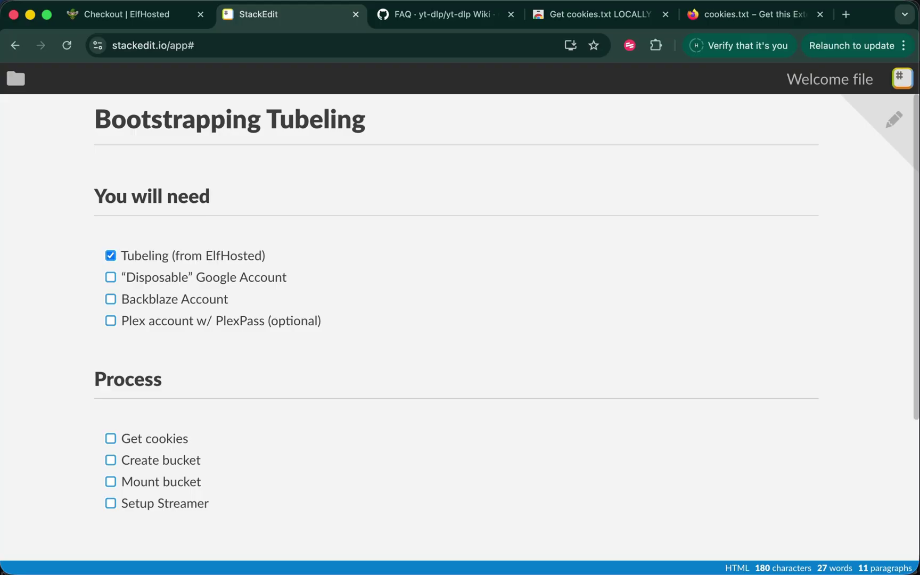
{"action": "left_click", "coordinate": [110, 277]}
{"action": "double_click", "coordinate": [160, 299]}
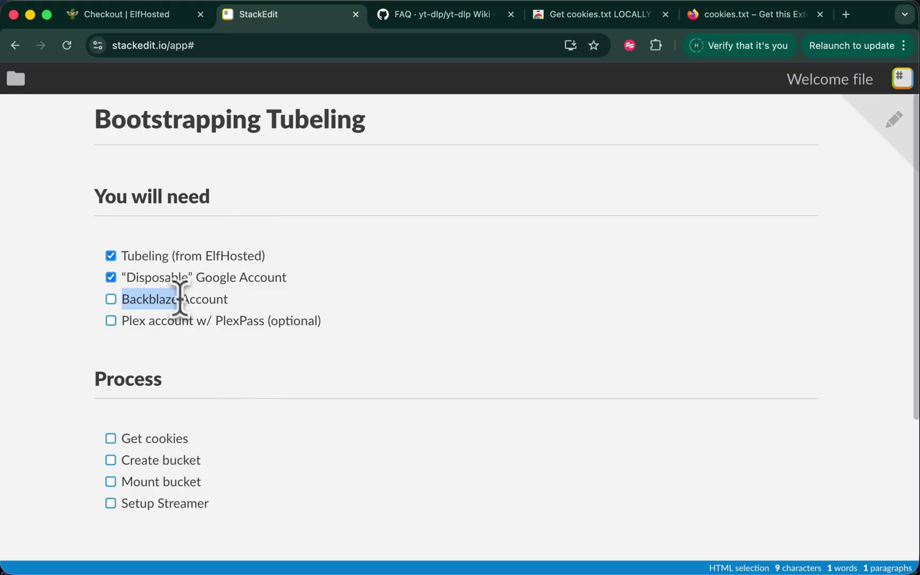
{"action": "left_click", "coordinate": [197, 308]}
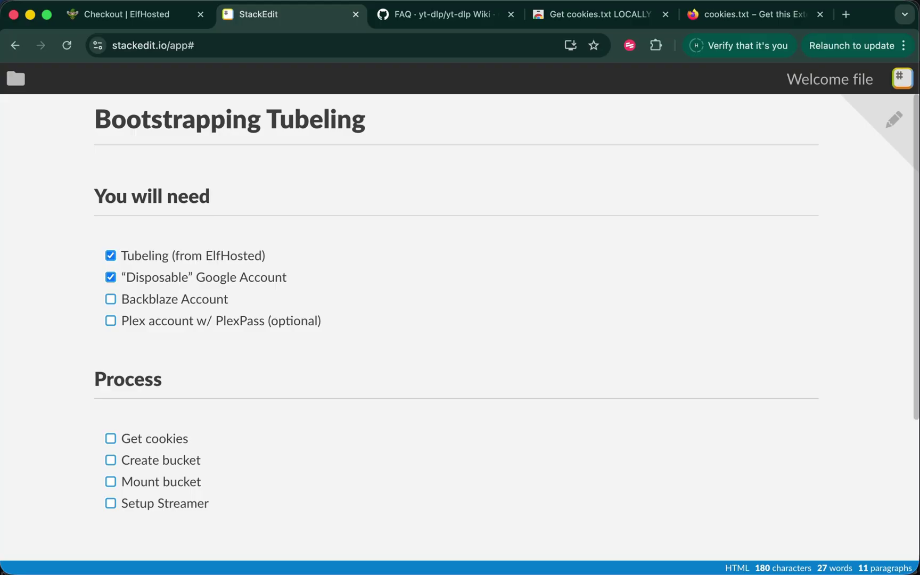
{"action": "left_click", "coordinate": [110, 299]}
Step: Load plex.tv in a new browser tab
{"action": "key", "text": "super+t"}
{"action": "type", "text": "plex.tv"}
{"action": "key", "text": "Return"}
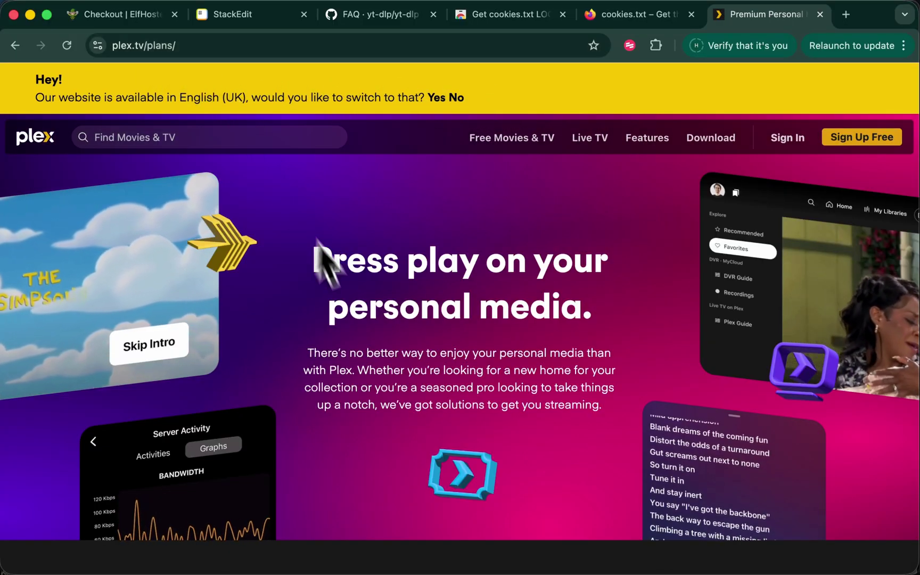
Step: Compare the Remote Watch Pass and Plex Pass options on the Plex plans page
{"action": "scroll", "coordinate": [356, 325], "scroll_direction": "down", "scroll_amount": 10}
{"action": "scroll", "coordinate": [354, 311], "scroll_direction": "down", "scroll_amount": 2}
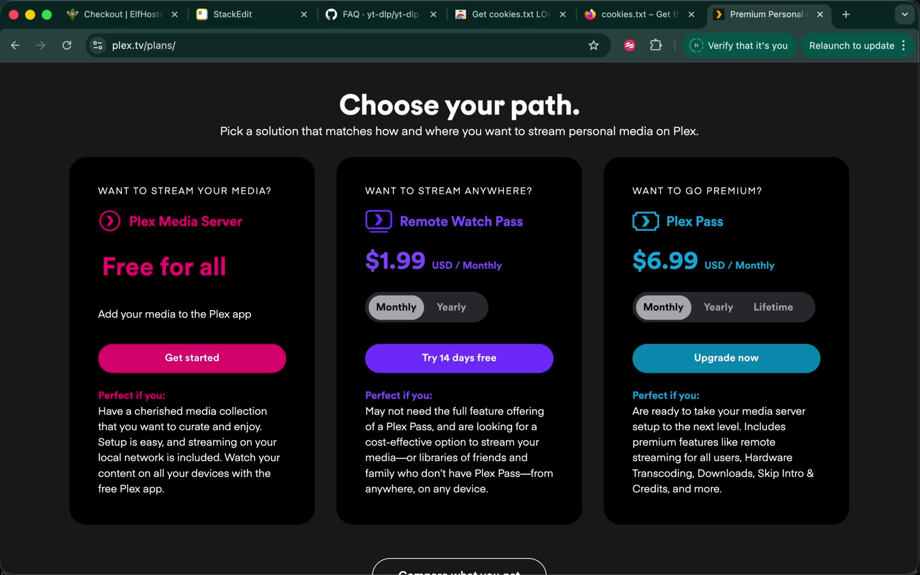
{"action": "double_click", "coordinate": [420, 220]}
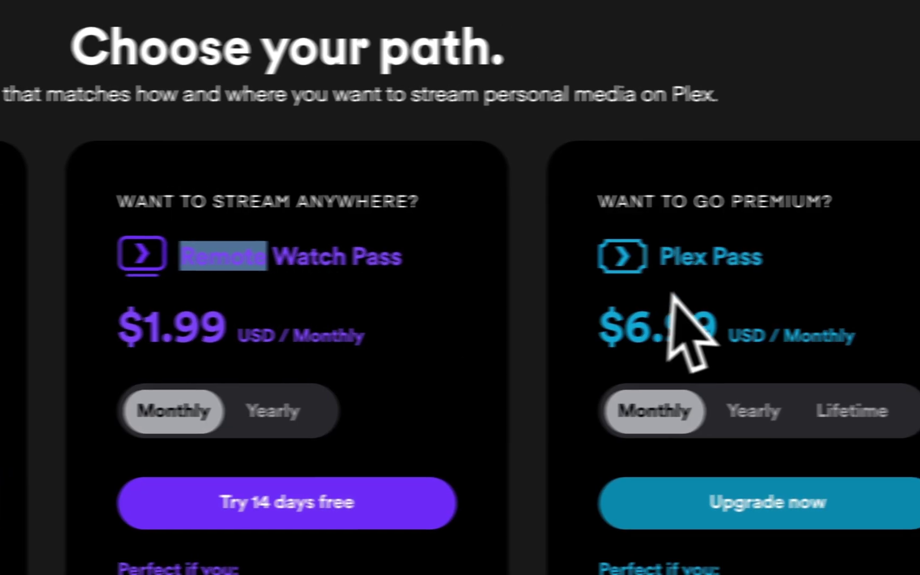
{"action": "double_click", "coordinate": [614, 261]}
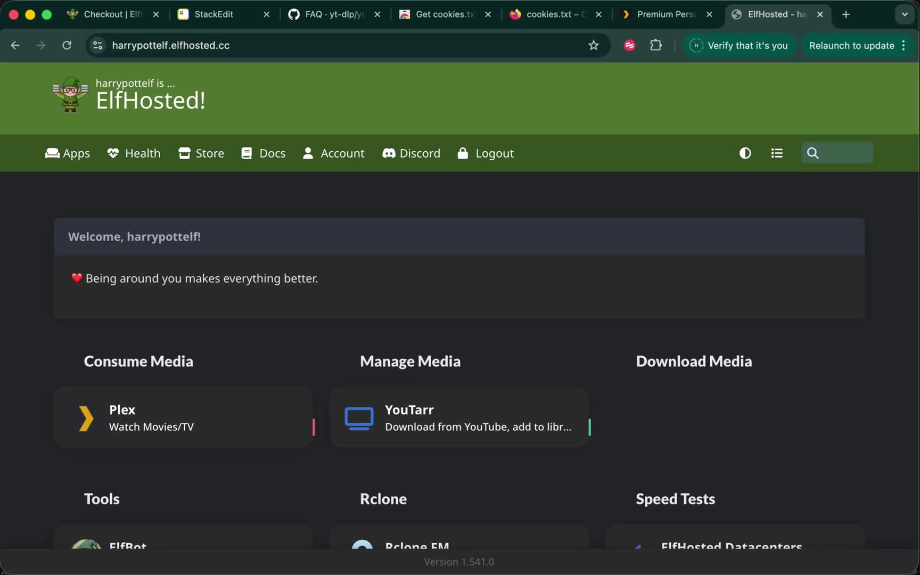
Step: Load docs.elfhosted.com/app/youtarr in a new tab, then switch to a private Firefox window
{"action": "key", "text": "super+2"}
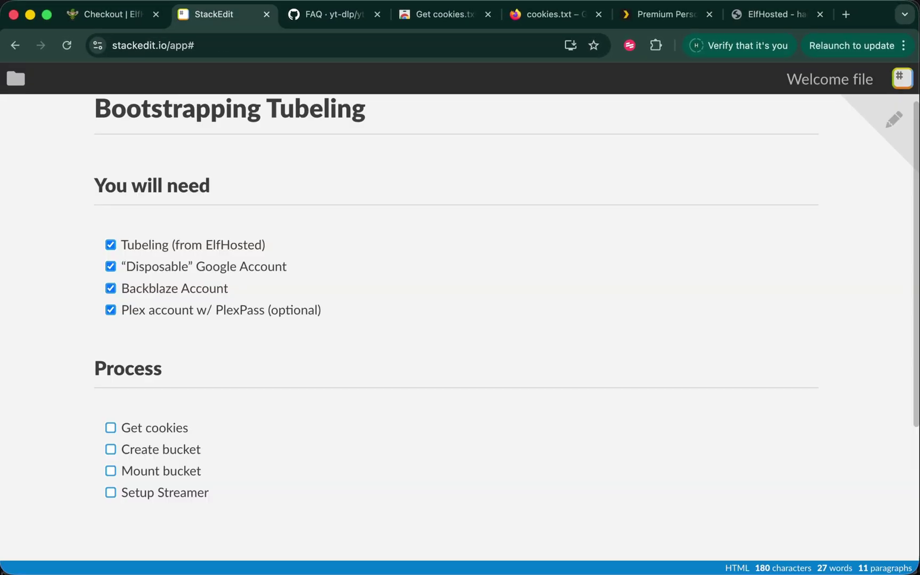
{"action": "key", "text": "super+t"}
{"action": "type", "text": "docs.elfhosted.com/app/youtarr"}
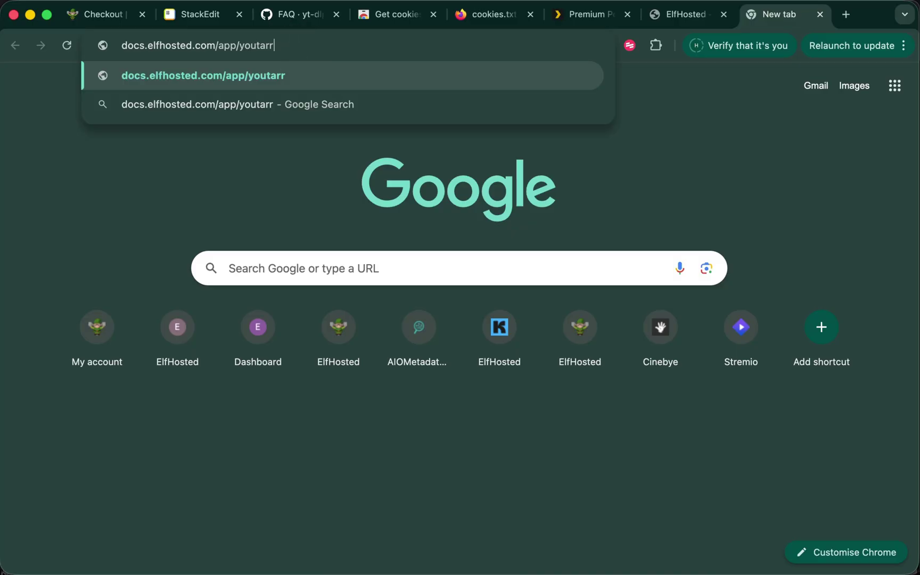
{"action": "key", "text": "Return"}
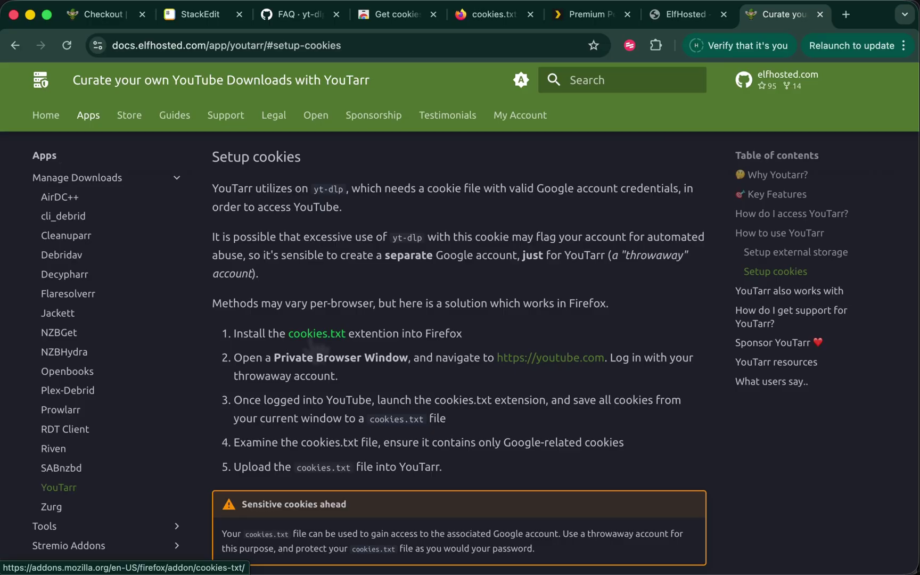
{"action": "key", "text": "super+Tab"}
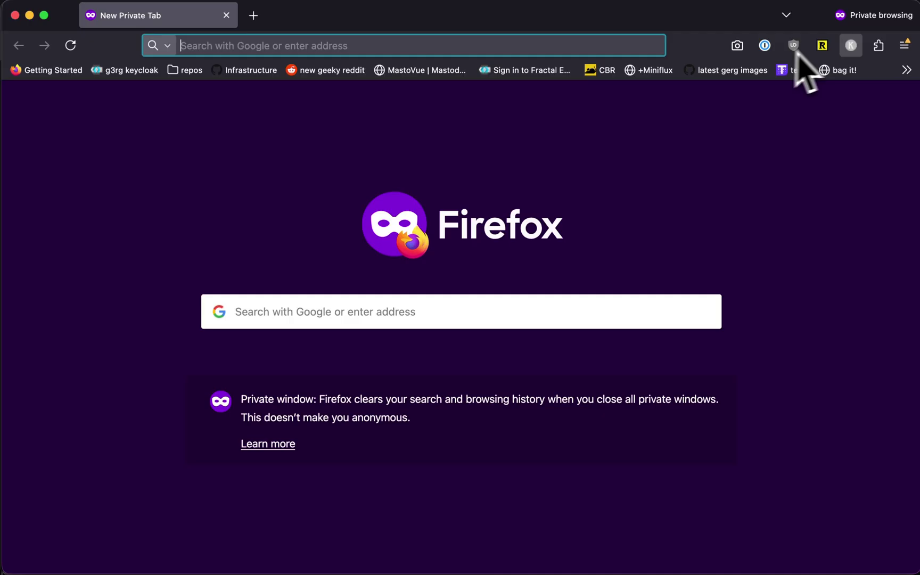
Step: Sign in to YouTube in the private window and export cookies.txt for the current container
{"action": "left_click", "coordinate": [878, 47]}
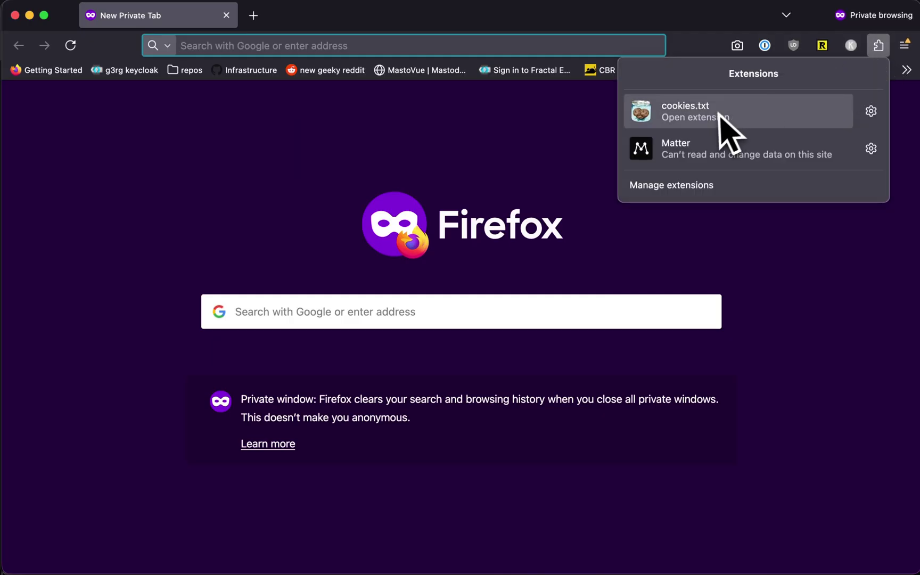
{"action": "left_click", "coordinate": [411, 43]}
{"action": "type", "text": "youtube"}
{"action": "key", "text": "Return"}
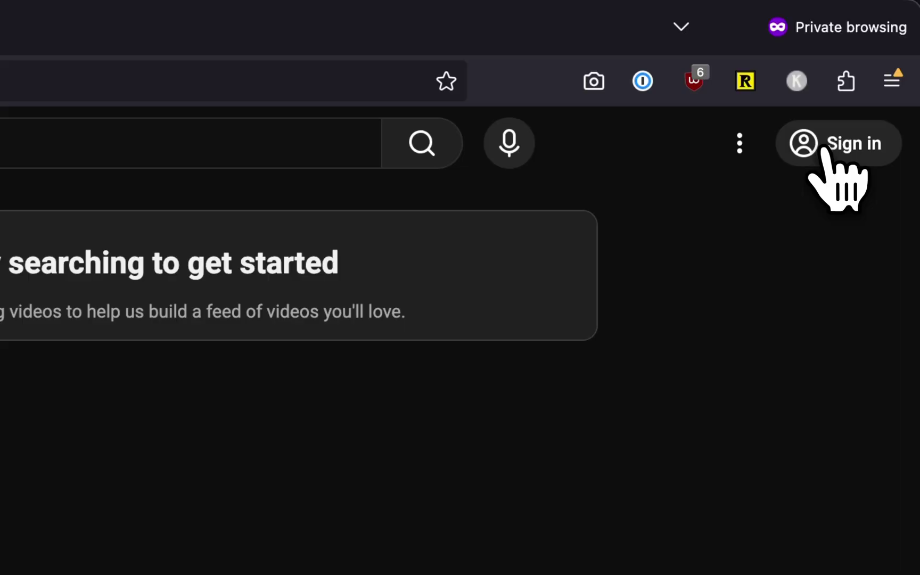
{"action": "left_click", "coordinate": [822, 150]}
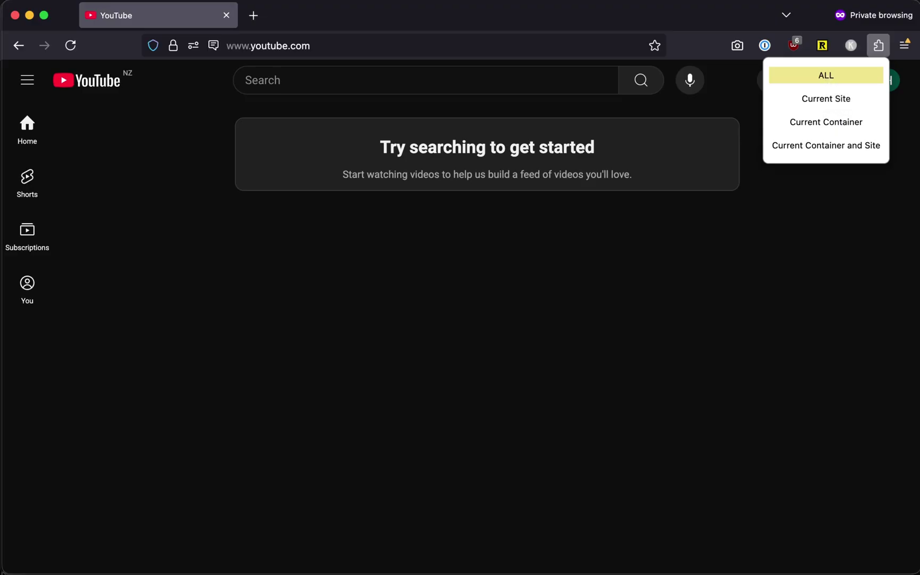
{"action": "left_click", "coordinate": [825, 122]}
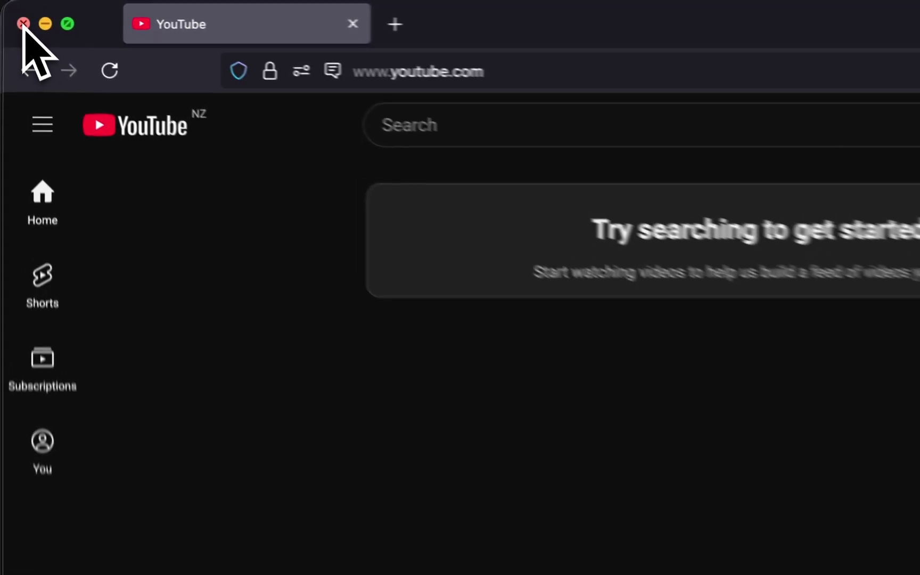
Step: Close the private window and enable B2 Cloud Storage in Backblaze settings, accepting the terms
{"action": "left_click", "coordinate": [15, 14]}
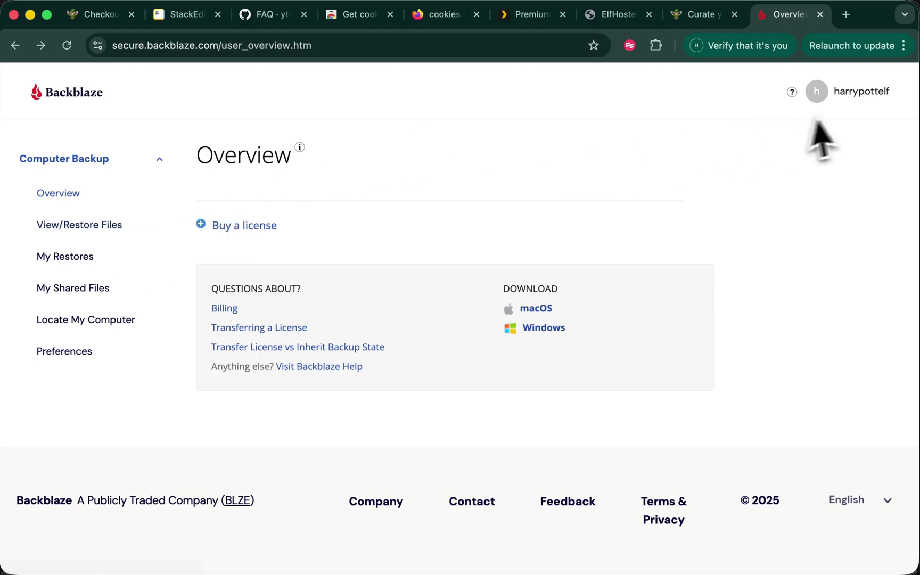
{"action": "left_click", "coordinate": [851, 101]}
{"action": "left_click", "coordinate": [810, 130]}
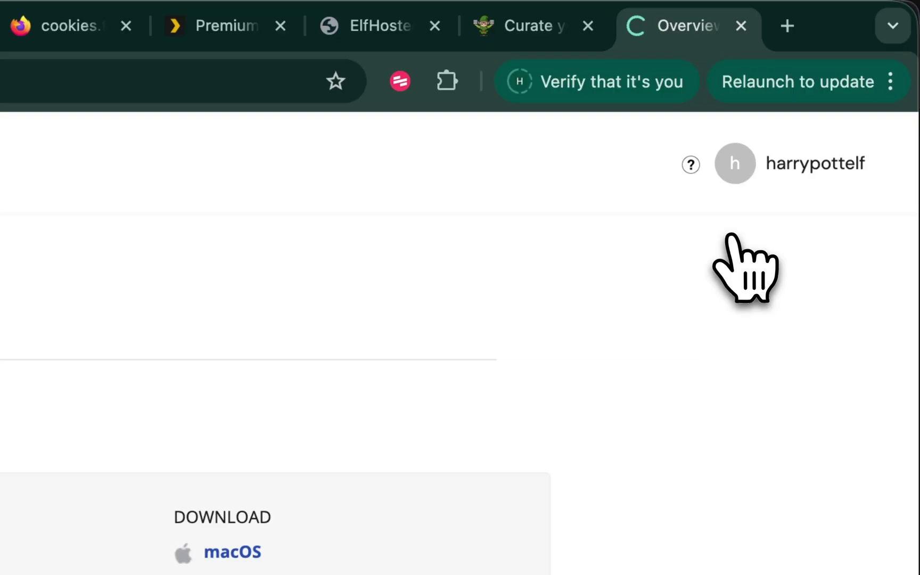
{"action": "scroll", "coordinate": [420, 349], "scroll_direction": "down", "scroll_amount": 10}
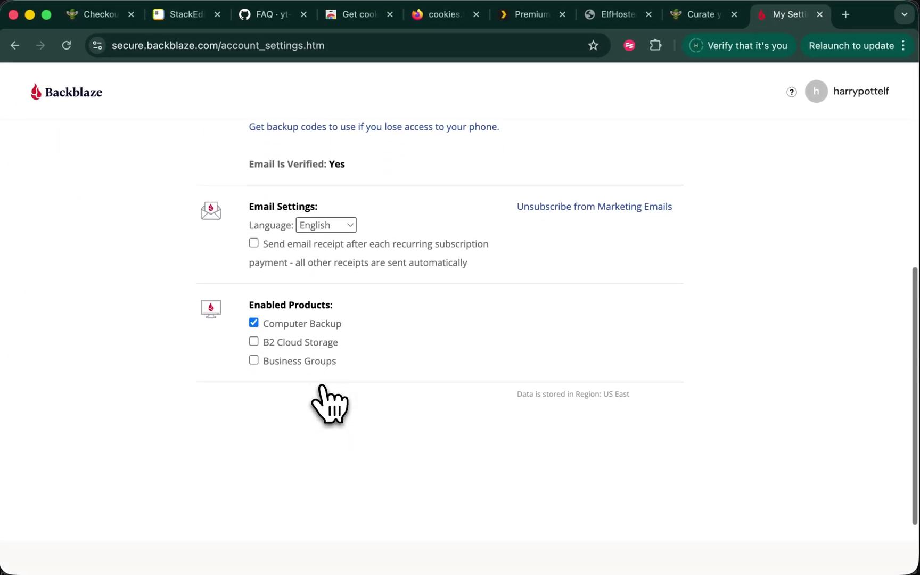
{"action": "scroll", "coordinate": [330, 405], "scroll_direction": "down", "scroll_amount": 2}
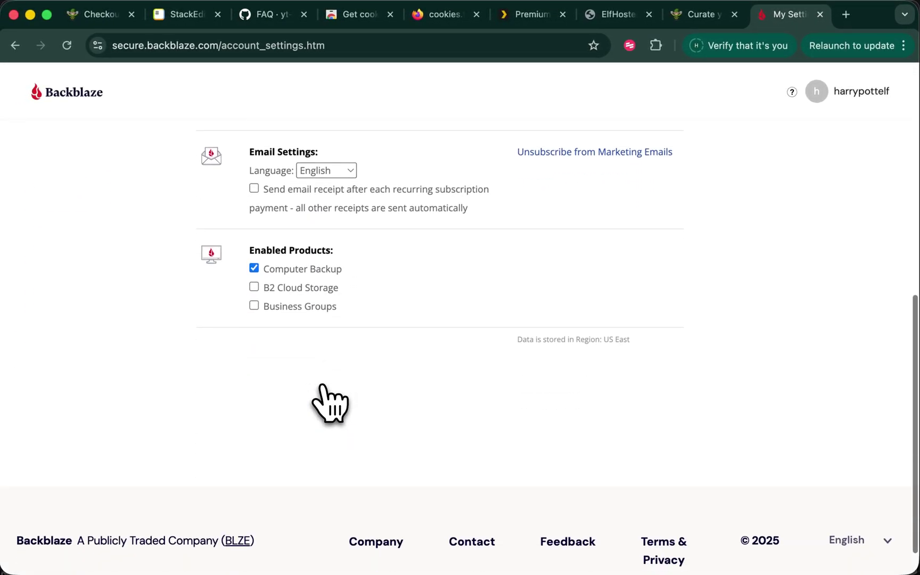
{"action": "left_click", "coordinate": [255, 291]}
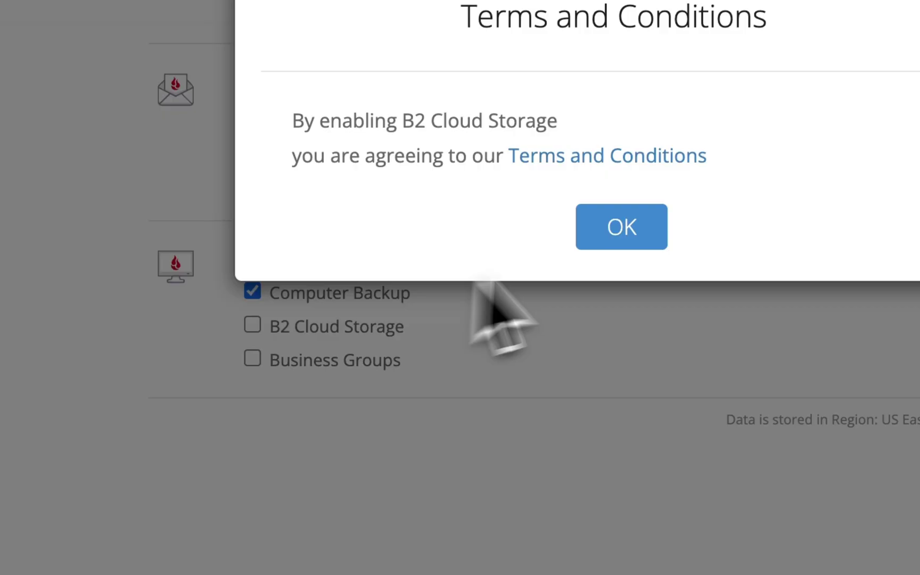
{"action": "left_click", "coordinate": [630, 242]}
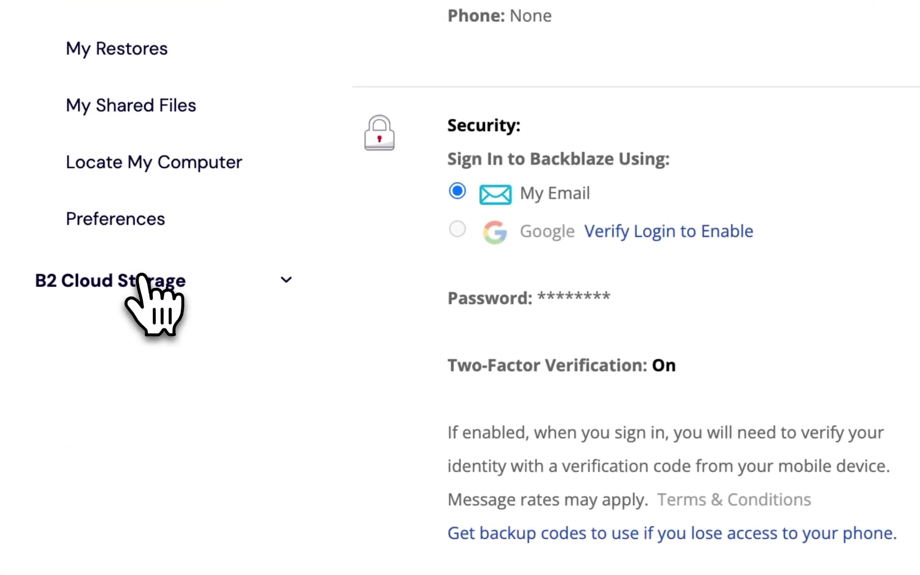
Step: Create the private bucket harryshappybucket, leaving encryption and Object Lock disabled
{"action": "left_click", "coordinate": [100, 354]}
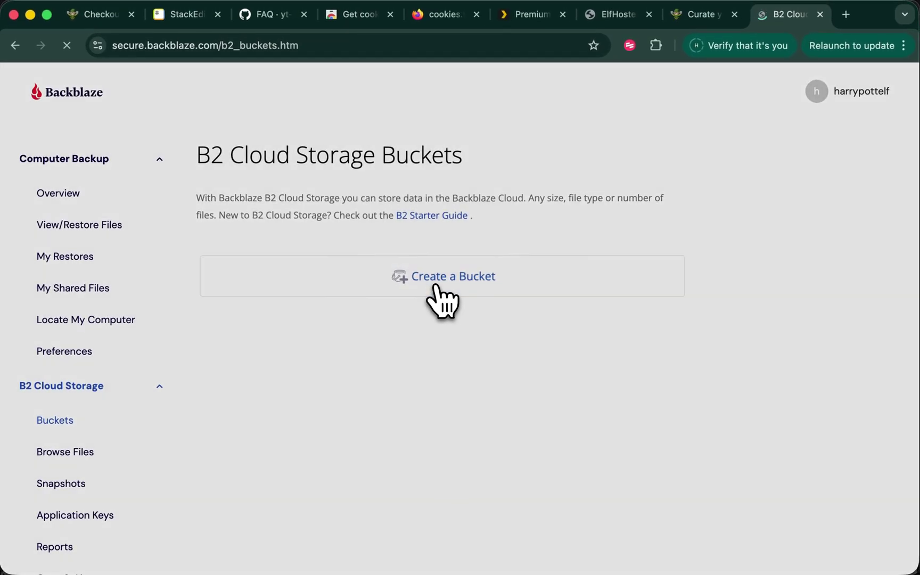
{"action": "left_click", "coordinate": [442, 299]}
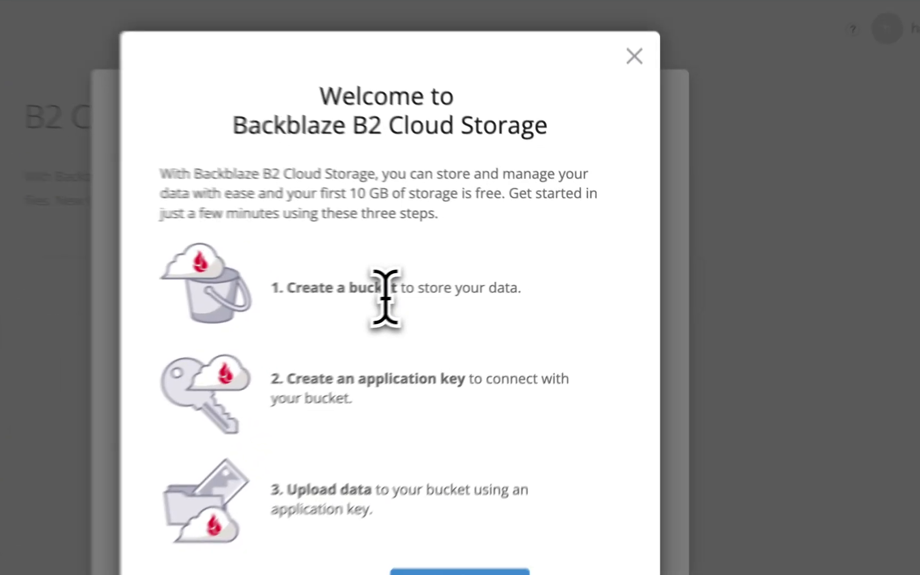
{"action": "left_click", "coordinate": [453, 282]}
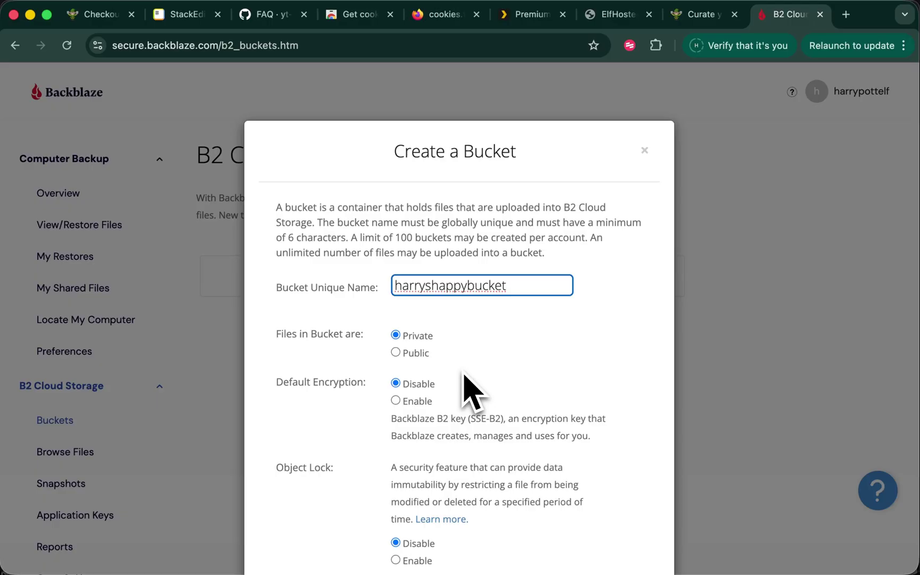
{"action": "scroll", "coordinate": [442, 394], "scroll_direction": "down", "scroll_amount": 5}
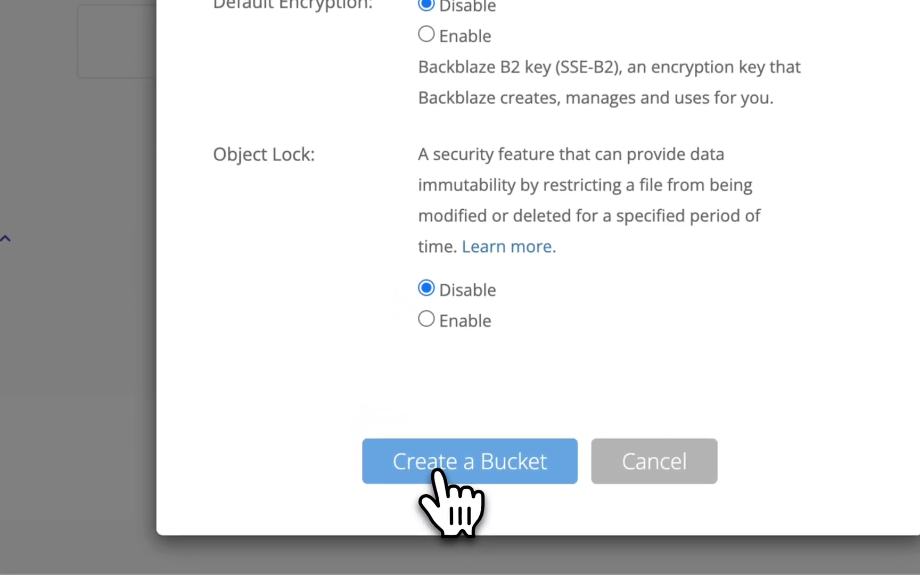
{"action": "left_click", "coordinate": [436, 470]}
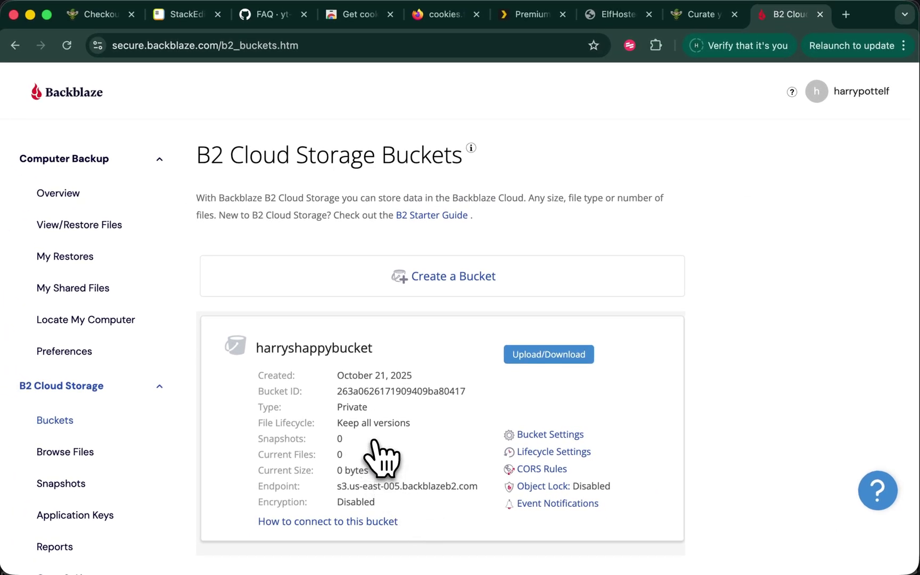
Step: Create application key 'mykey' with All buckets access and Read and Write permissions
{"action": "scroll", "coordinate": [380, 457], "scroll_direction": "down", "scroll_amount": 1}
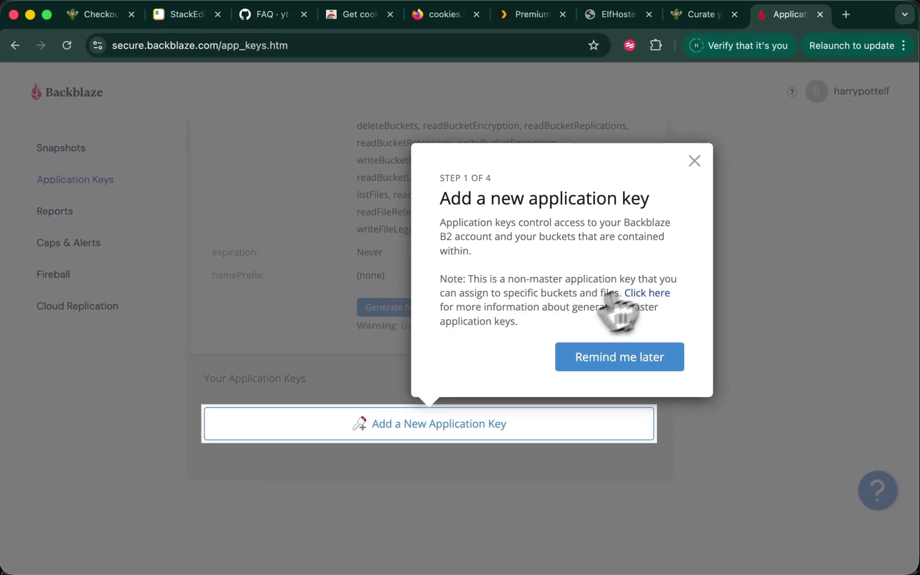
{"action": "left_click", "coordinate": [468, 433]}
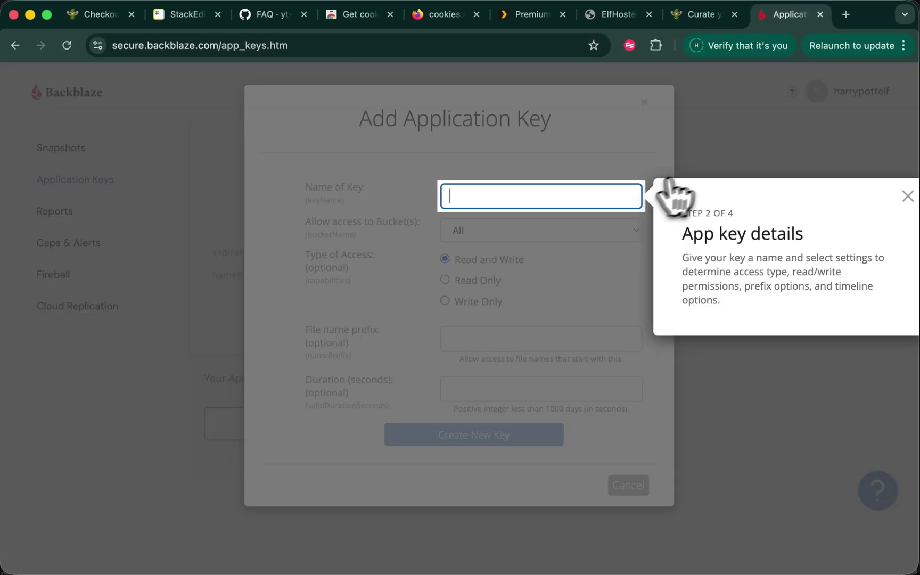
{"action": "left_click", "coordinate": [906, 197]}
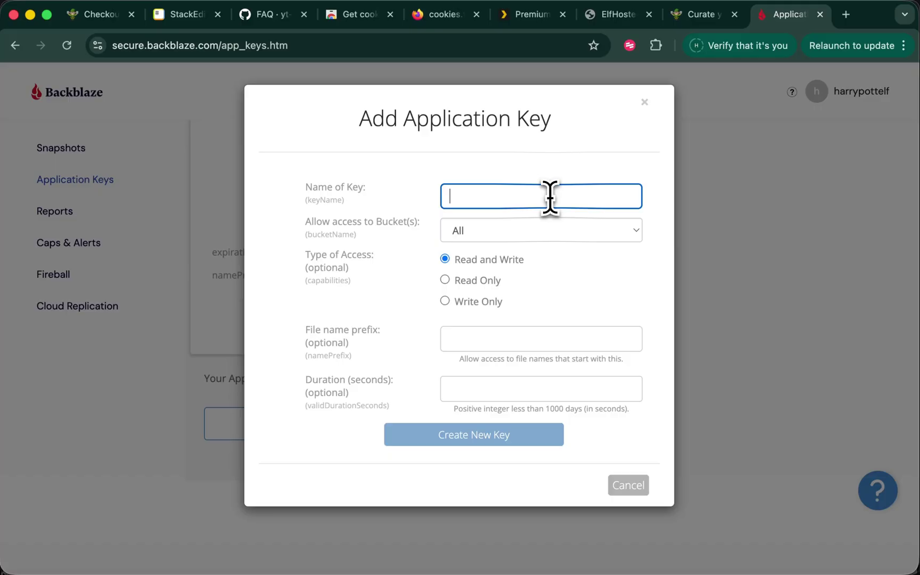
{"action": "type", "text": "my"}
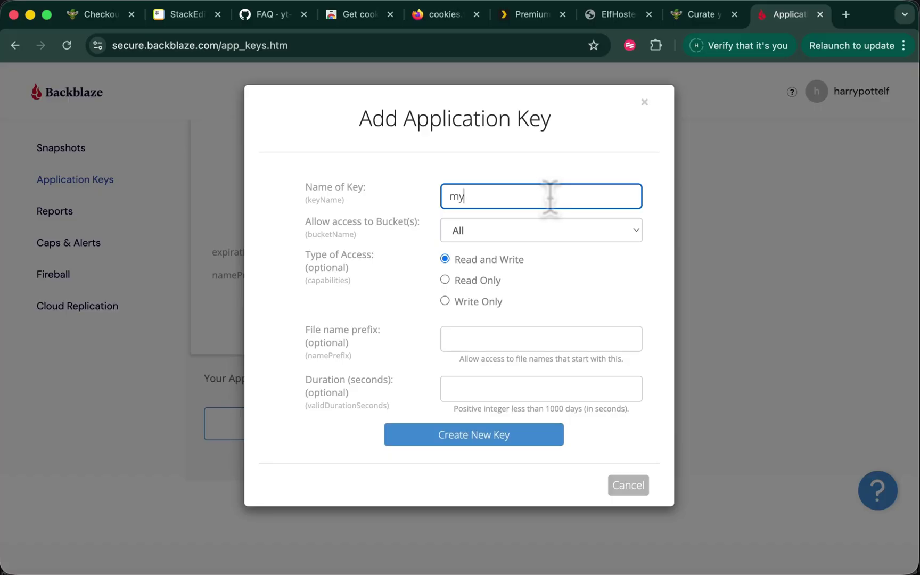
{"action": "type", "text": "key"}
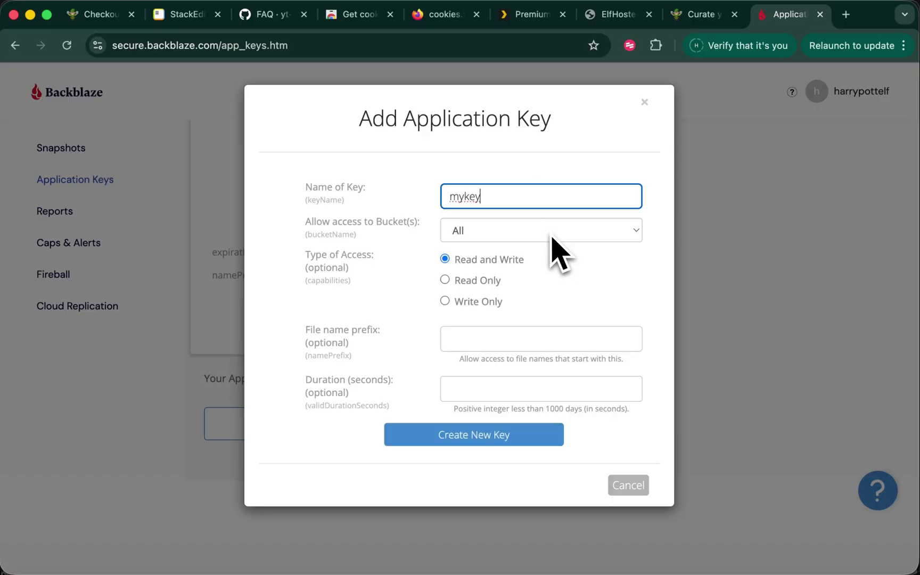
{"action": "left_click", "coordinate": [550, 235]}
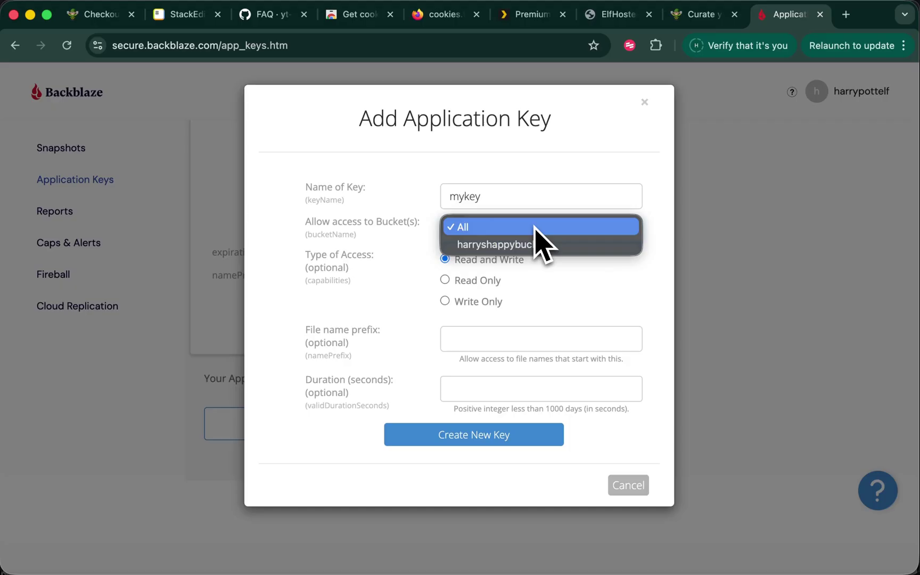
{"action": "left_click", "coordinate": [537, 228]}
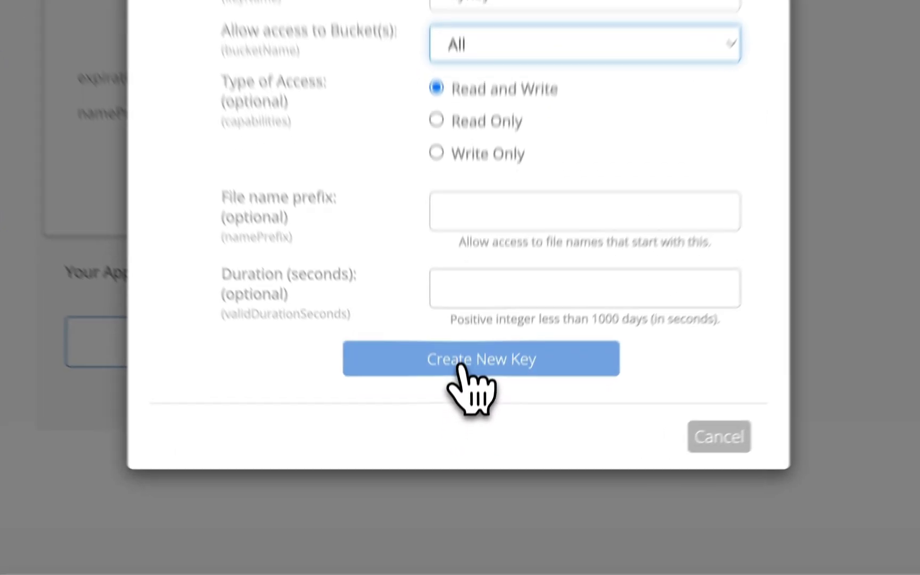
{"action": "left_click", "coordinate": [474, 435]}
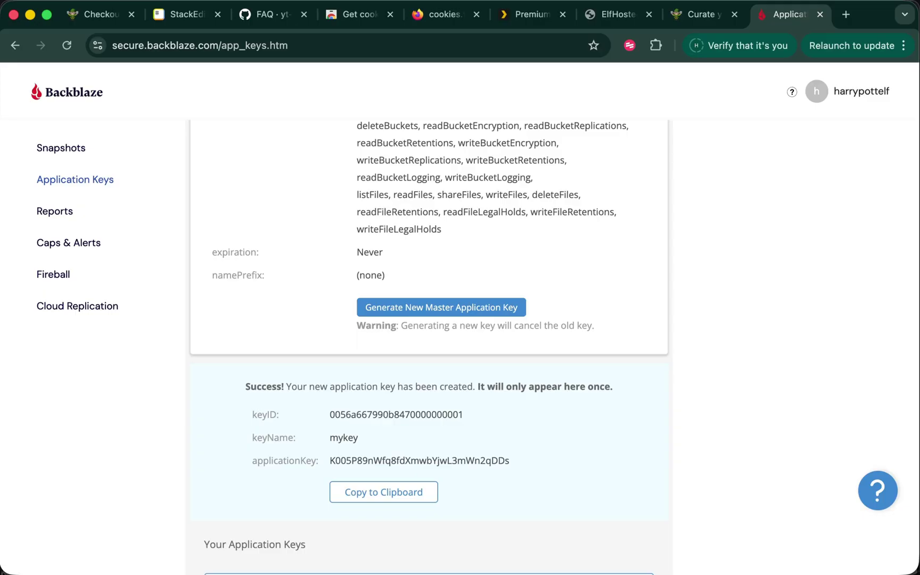
Step: Open the Rclone UI app from the ElfHosted dashboard and log in
{"action": "left_click", "coordinate": [627, 20]}
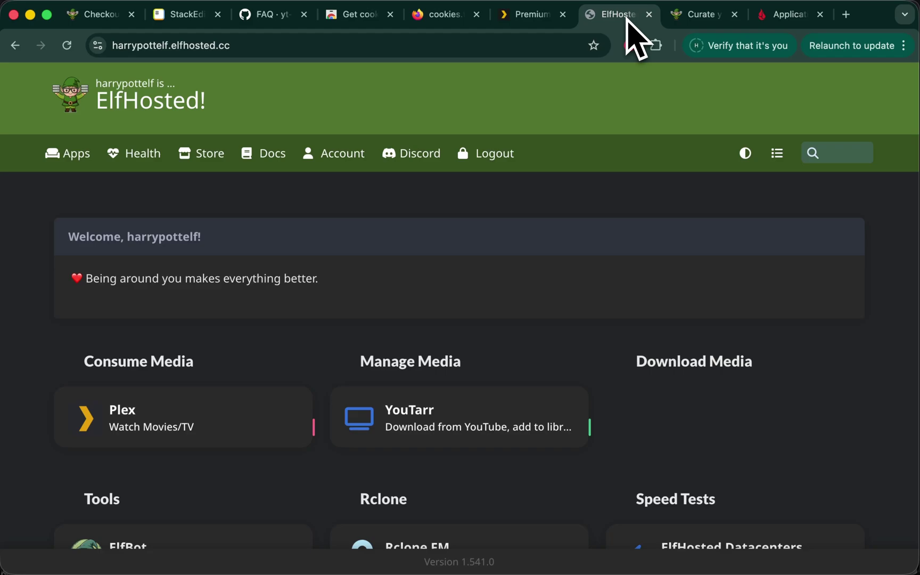
{"action": "scroll", "coordinate": [493, 368], "scroll_direction": "down", "scroll_amount": 4}
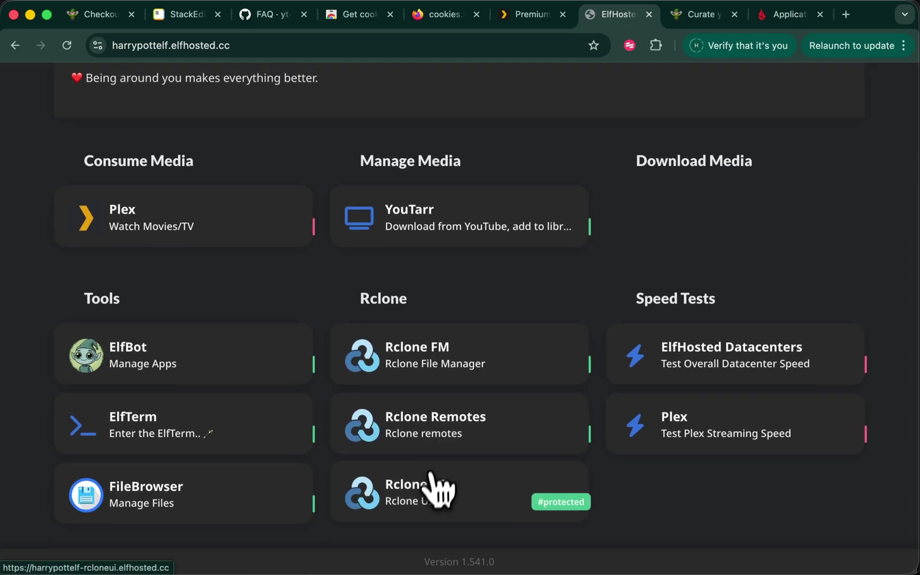
{"action": "left_click", "coordinate": [424, 497]}
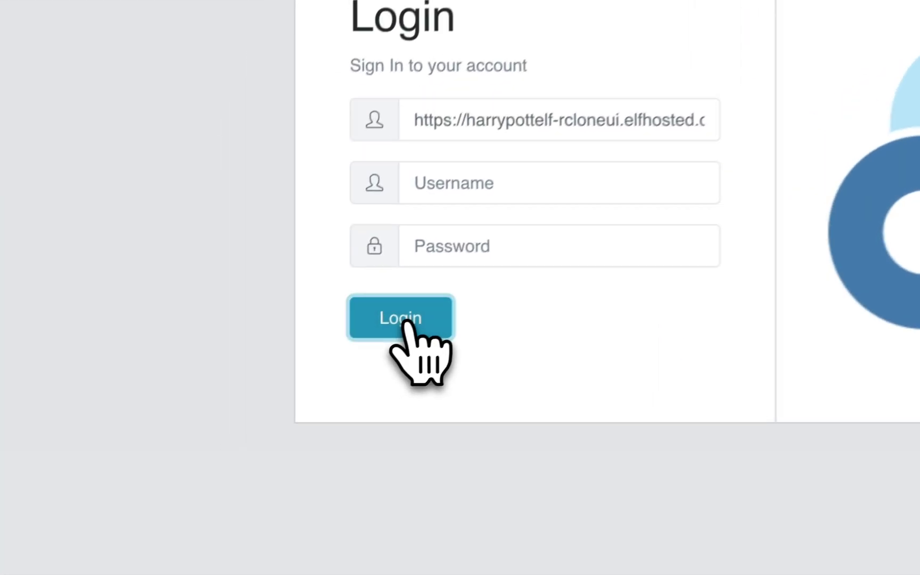
{"action": "left_click", "coordinate": [266, 405]}
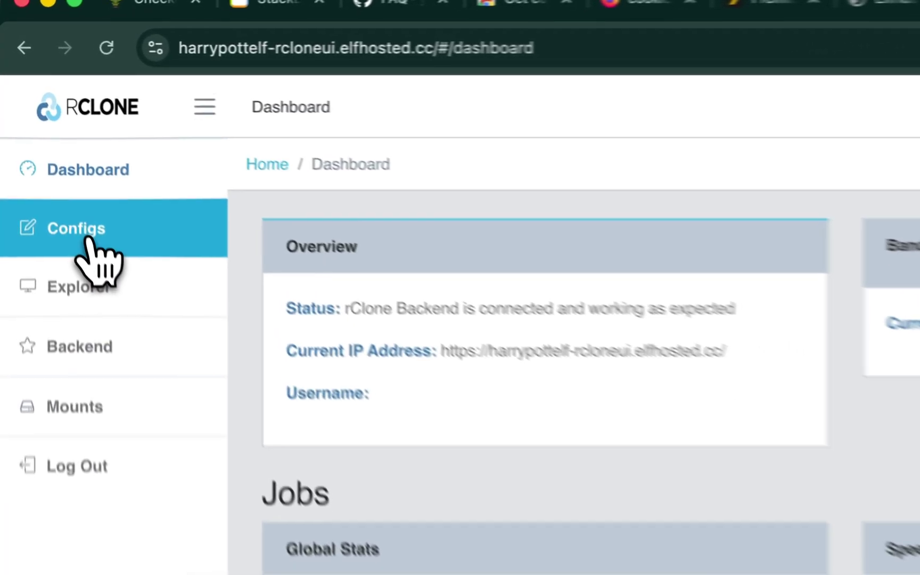
Step: Start a new remote config named b2 with Backblaze B2 as the provider
{"action": "left_click", "coordinate": [55, 164]}
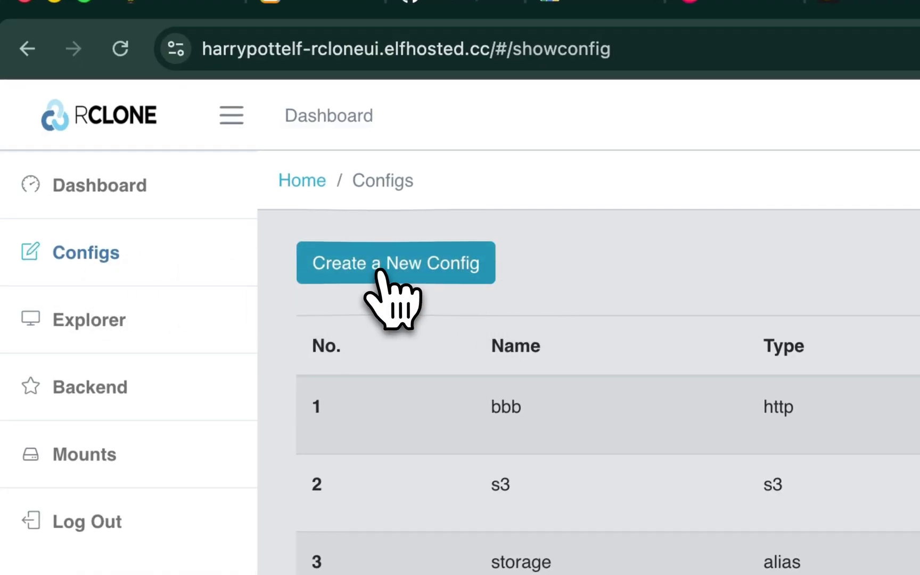
{"action": "left_click", "coordinate": [378, 272]}
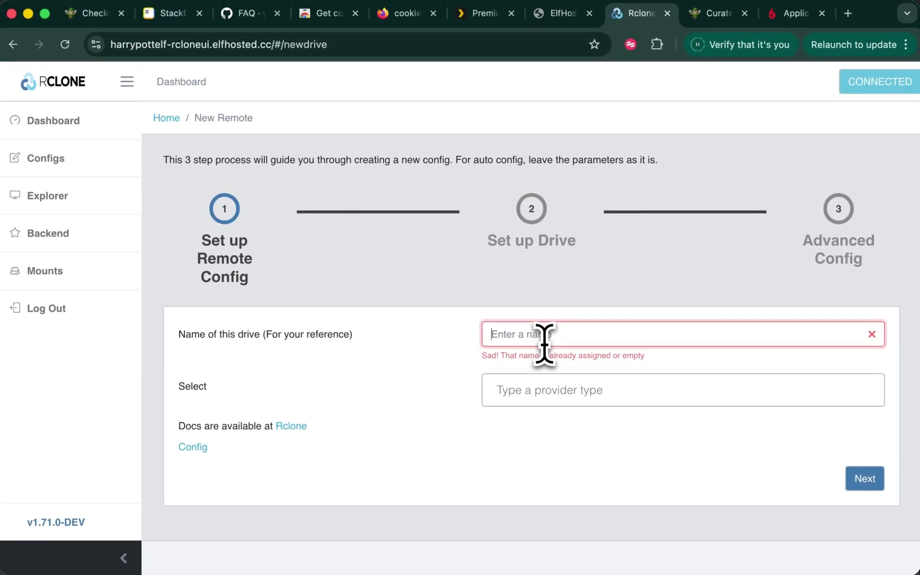
{"action": "type", "text": "b2"}
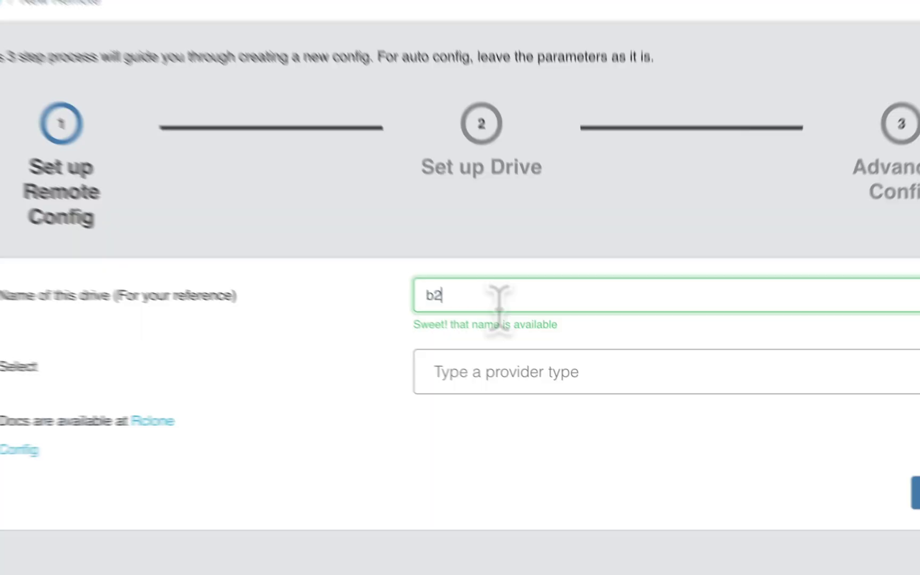
{"action": "left_click", "coordinate": [525, 379]}
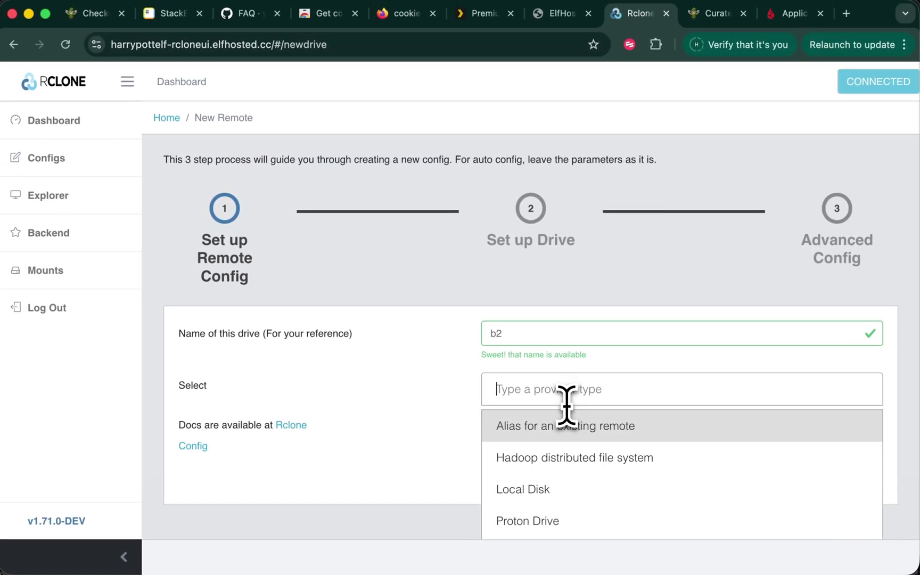
{"action": "type", "text": "b"}
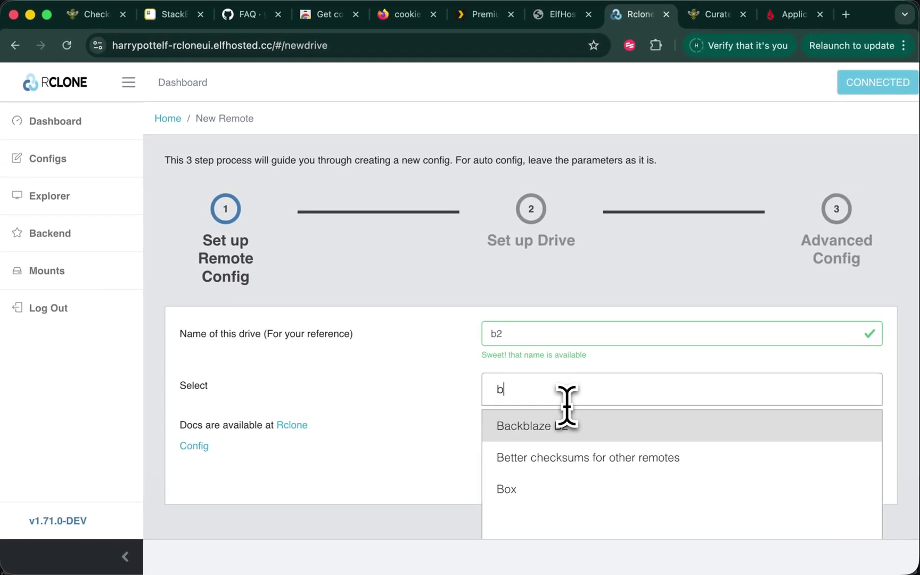
{"action": "left_click", "coordinate": [550, 434]}
{"action": "left_click", "coordinate": [859, 484]}
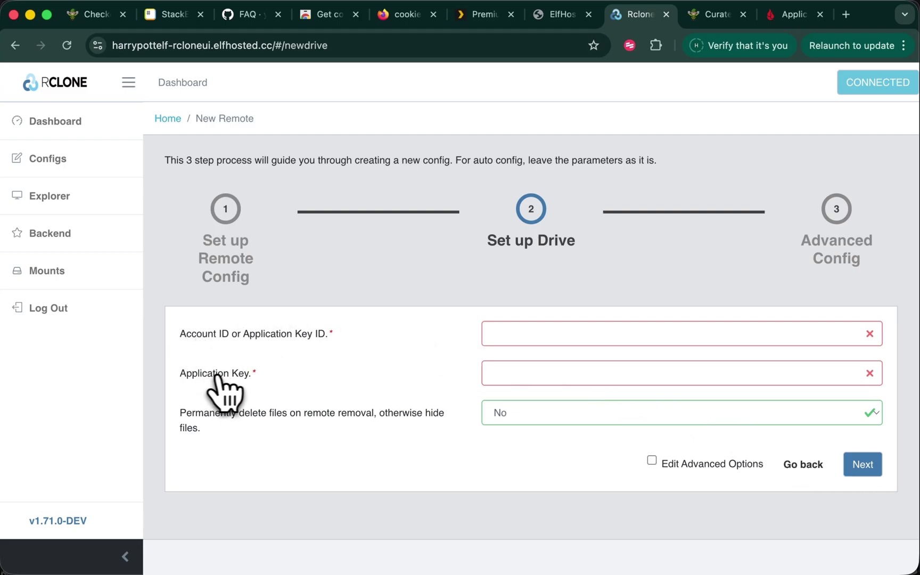
Step: Paste the Backblaze application key and key ID into the b2 remote and create it
{"action": "left_click", "coordinate": [800, 22]}
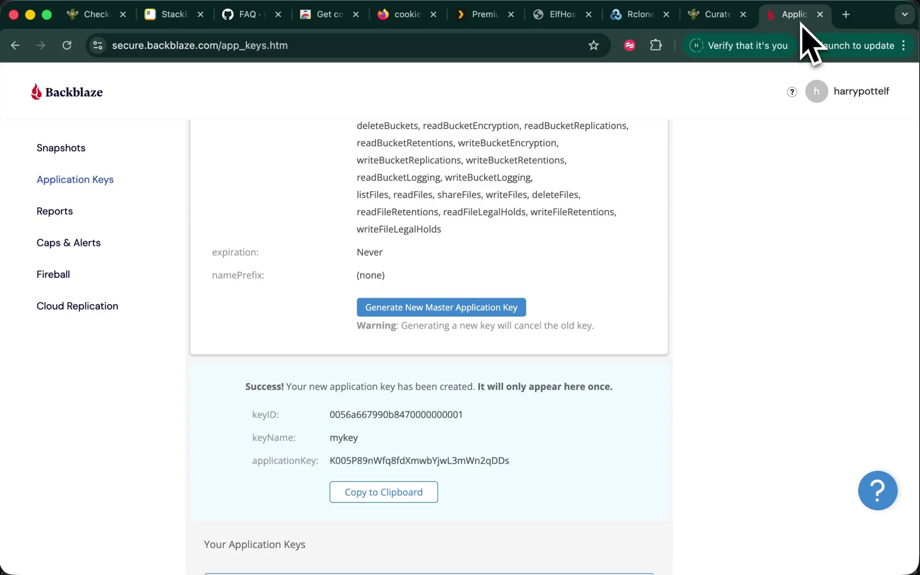
{"action": "double_click", "coordinate": [357, 459]}
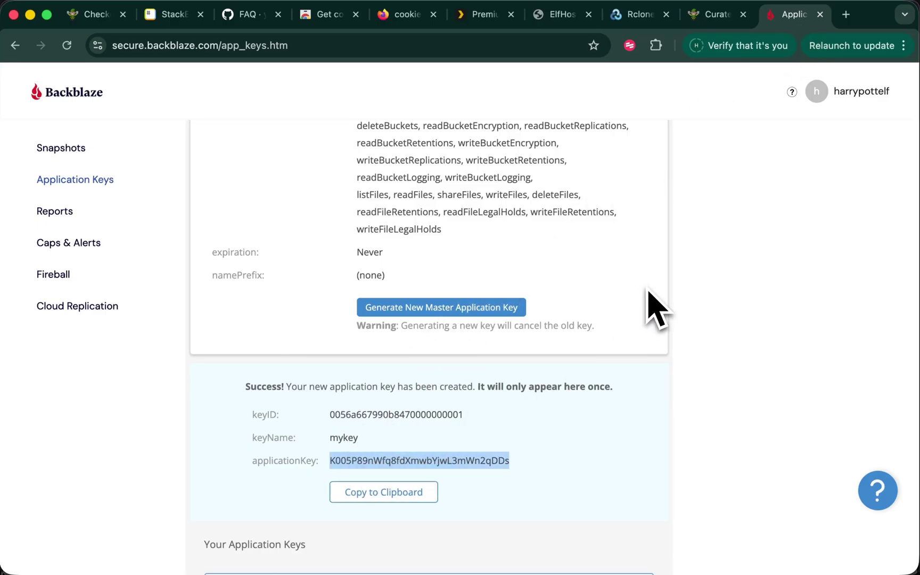
{"action": "left_click", "coordinate": [633, 19]}
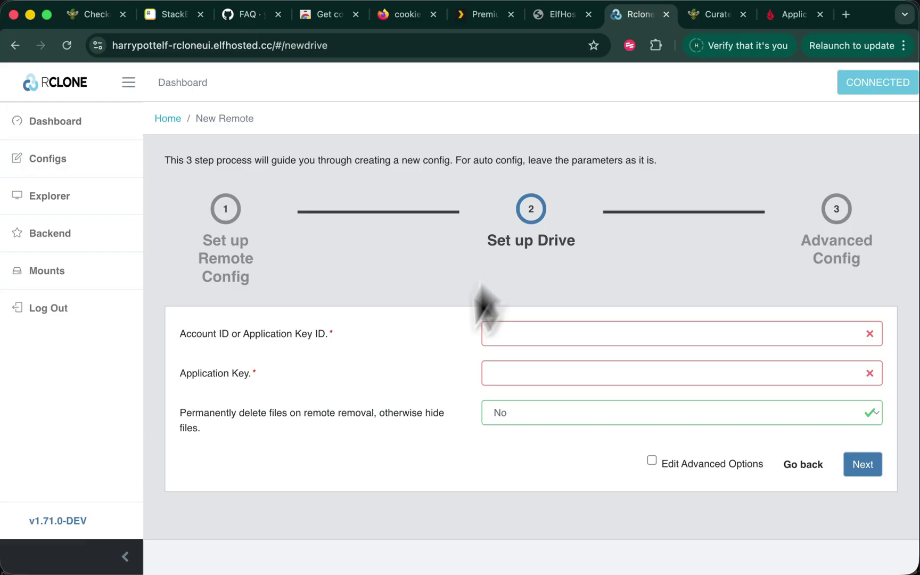
{"action": "left_click", "coordinate": [498, 371]}
{"action": "key", "text": "super+v"}
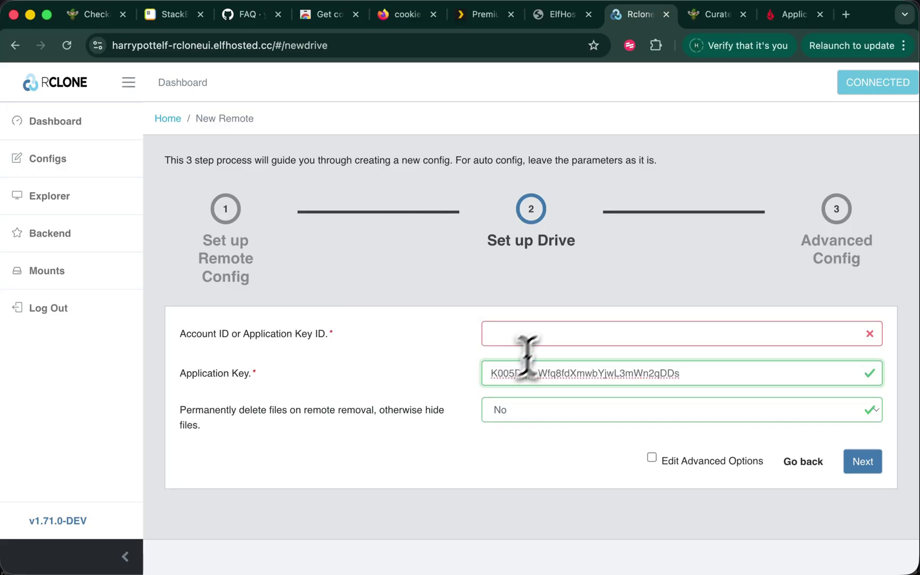
{"action": "left_click", "coordinate": [548, 333]}
{"action": "left_click", "coordinate": [793, 16]}
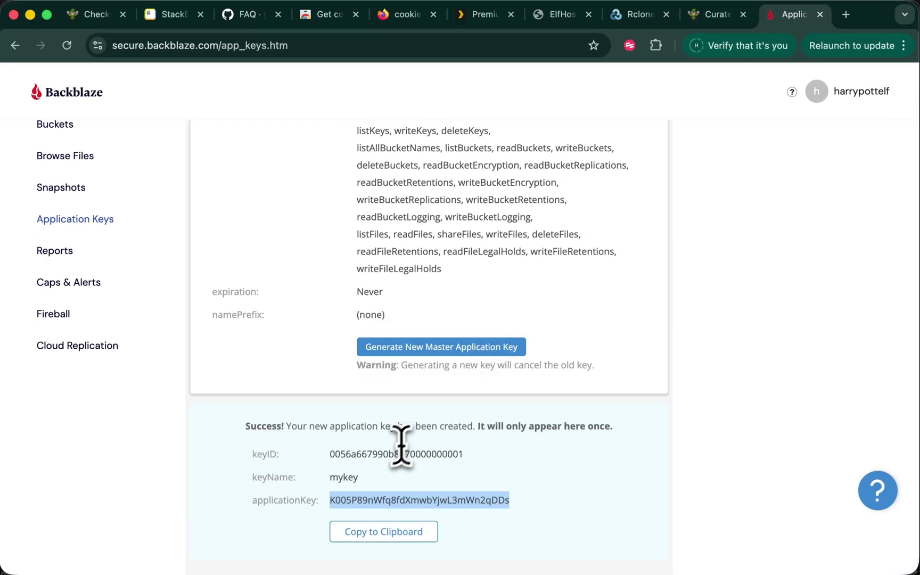
{"action": "double_click", "coordinate": [395, 452]}
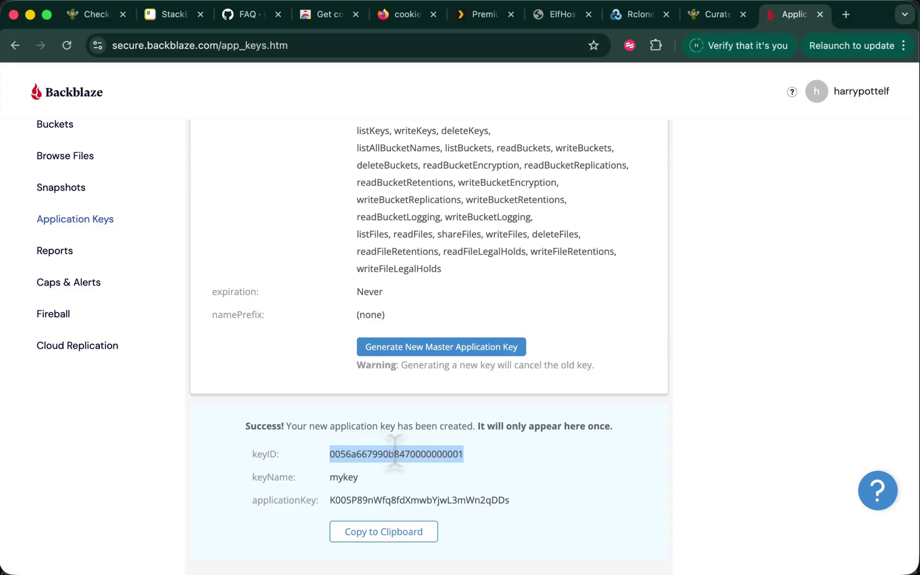
{"action": "left_click", "coordinate": [637, 21]}
{"action": "key", "text": "super+v"}
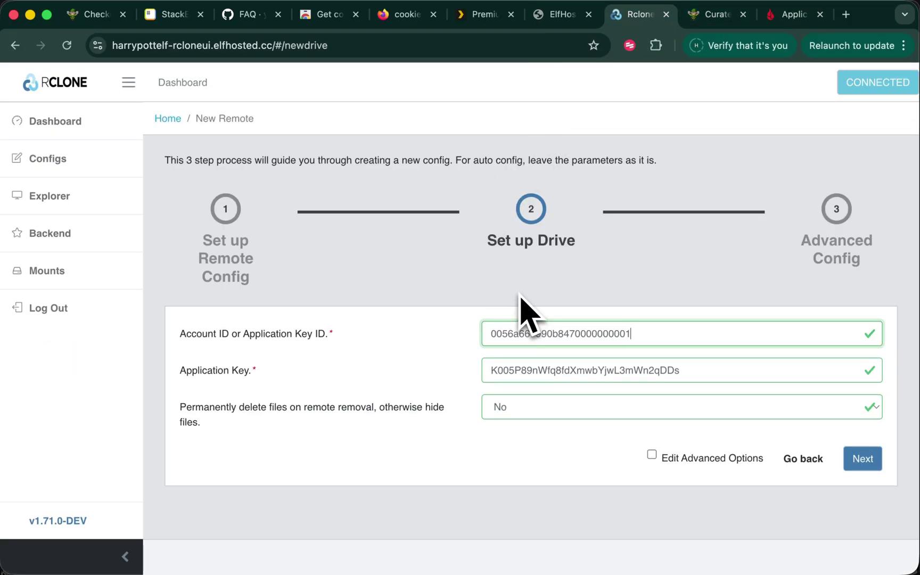
{"action": "left_click", "coordinate": [863, 464]}
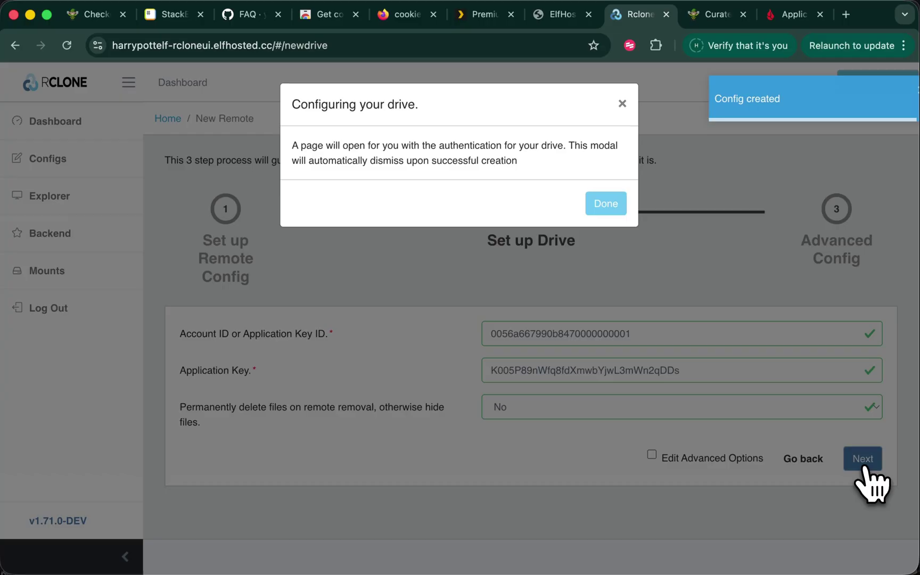
{"action": "left_click", "coordinate": [607, 207]}
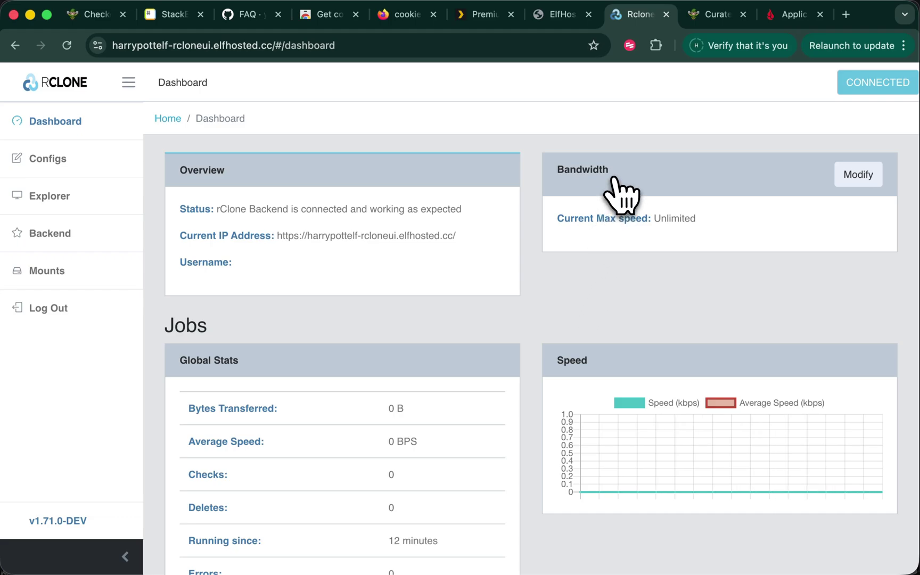
Step: Open rclone/b2/harryshappybucket in FileBrowser and start a new file named hello.txt
{"action": "left_click", "coordinate": [556, 19]}
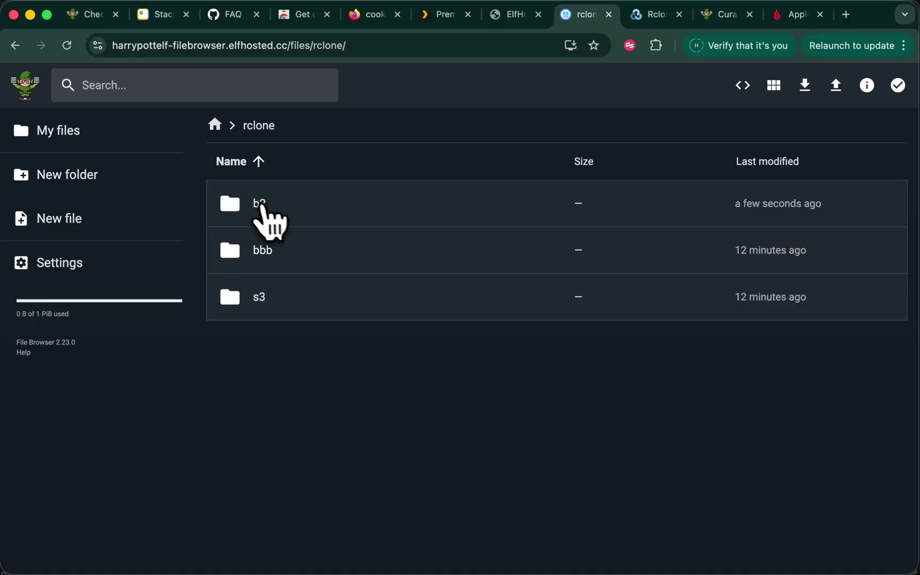
{"action": "double_click", "coordinate": [268, 209]}
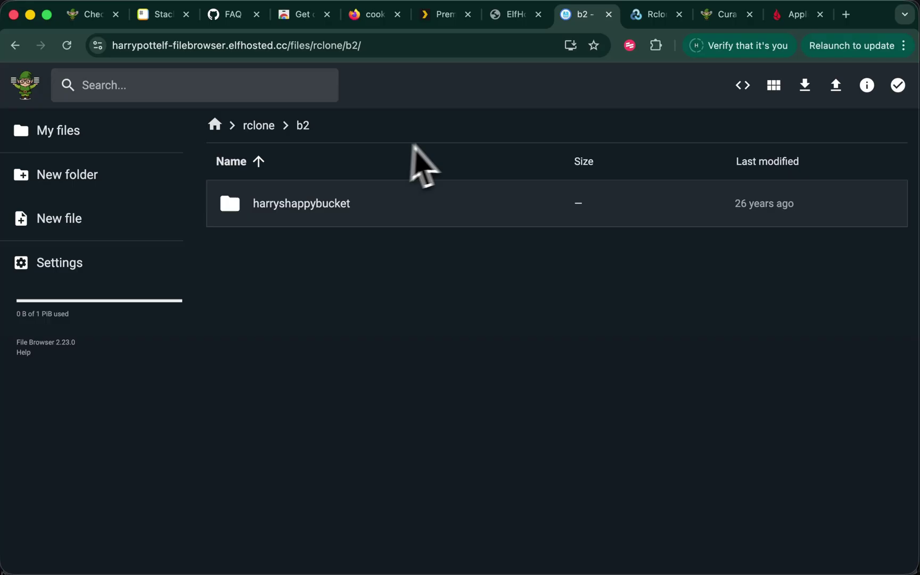
{"action": "double_click", "coordinate": [284, 209]}
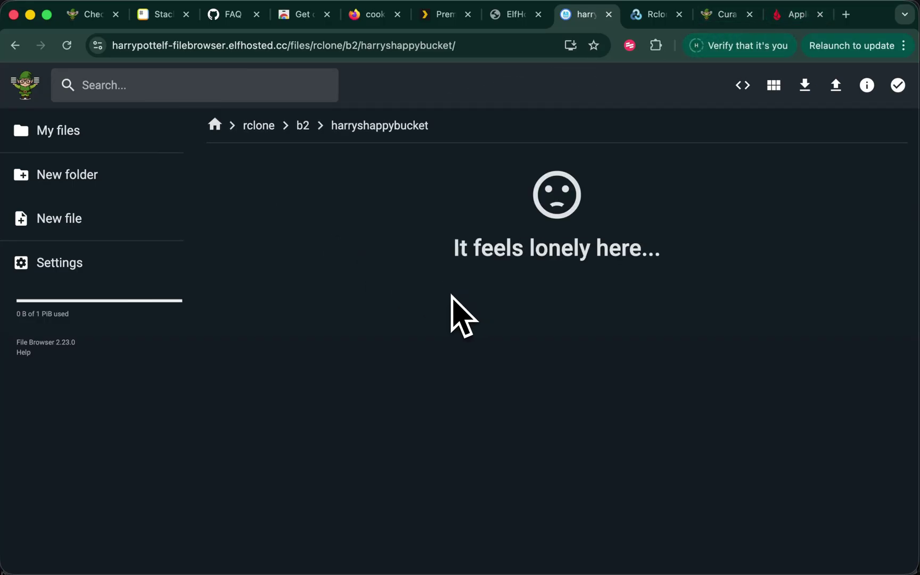
{"action": "left_click", "coordinate": [65, 221]}
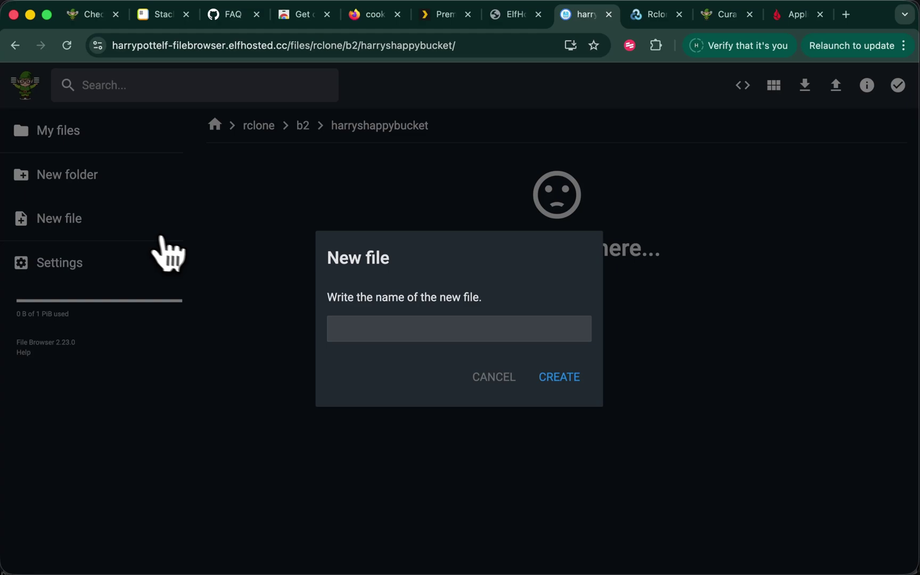
{"action": "type", "text": "h"}
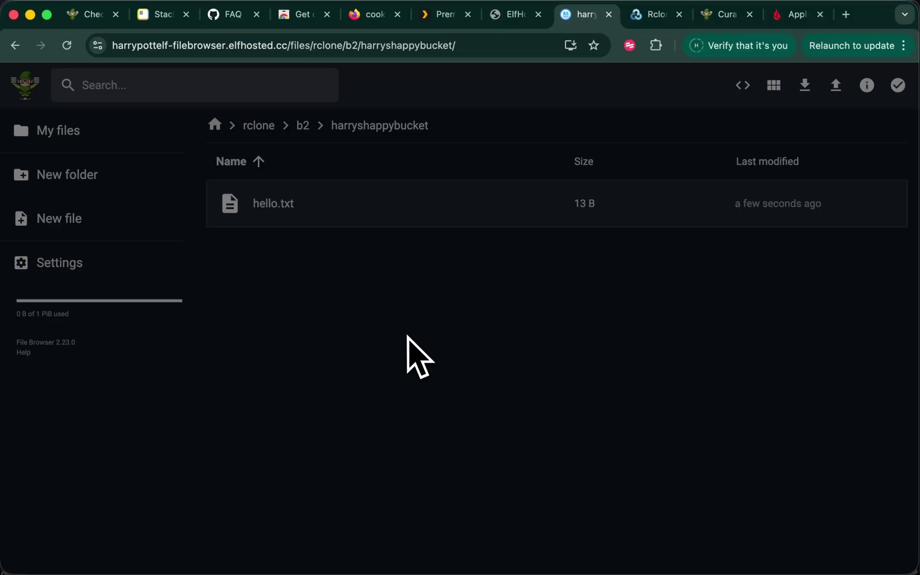
Step: Browse harryshappybucket in Backblaze and expand hello.txt to see its two versions (13 and 0 bytes)
{"action": "left_click", "coordinate": [791, 22]}
{"action": "scroll", "coordinate": [242, 257], "scroll_direction": "up", "scroll_amount": 10}
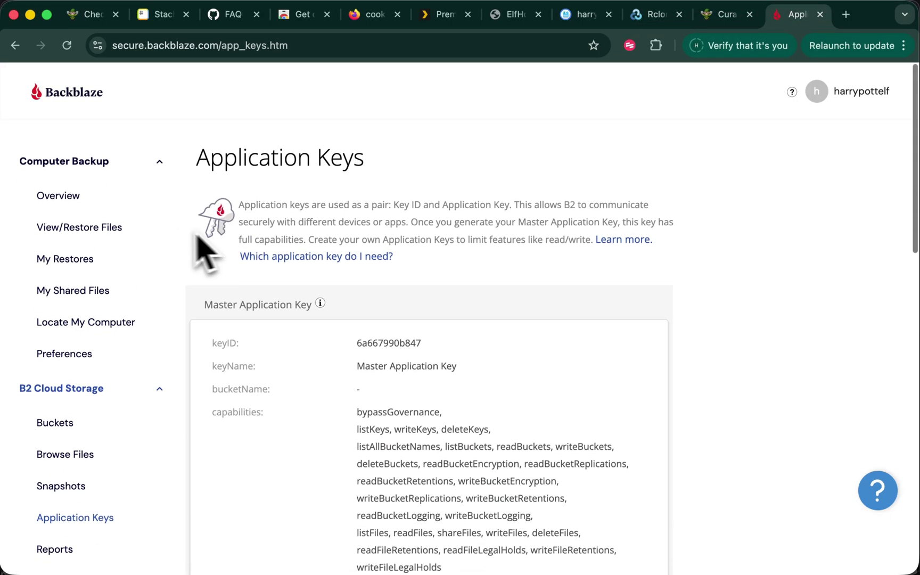
{"action": "left_click", "coordinate": [53, 420]}
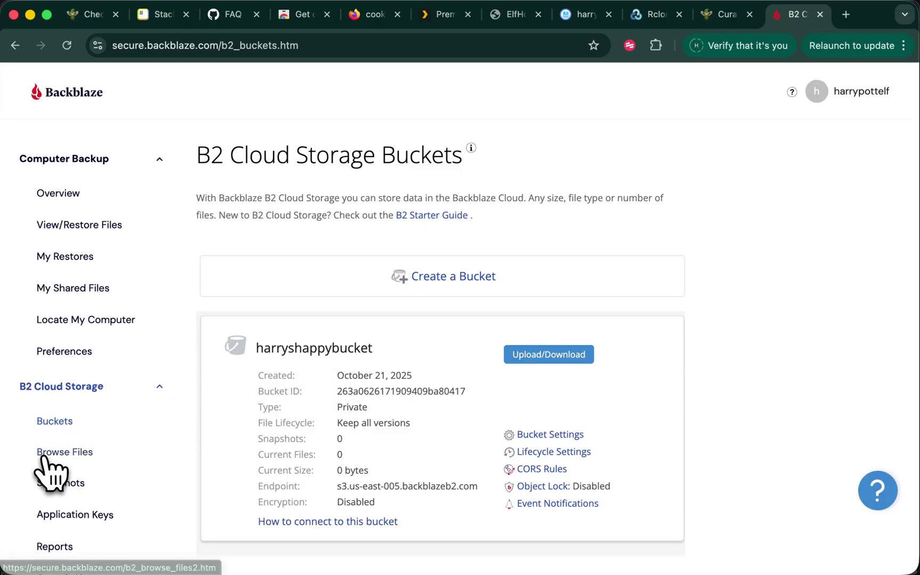
{"action": "left_click", "coordinate": [43, 457]}
{"action": "left_click", "coordinate": [264, 260]}
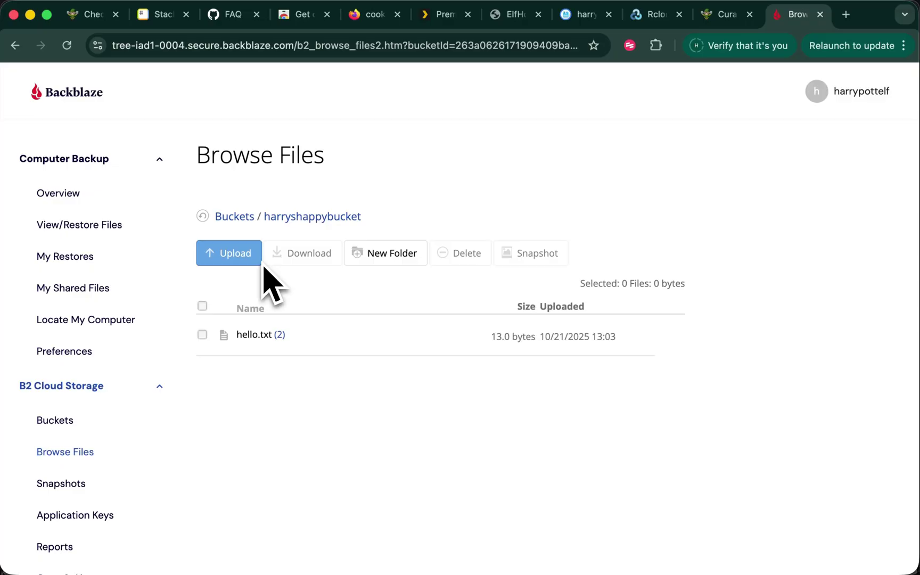
{"action": "left_click", "coordinate": [263, 344]}
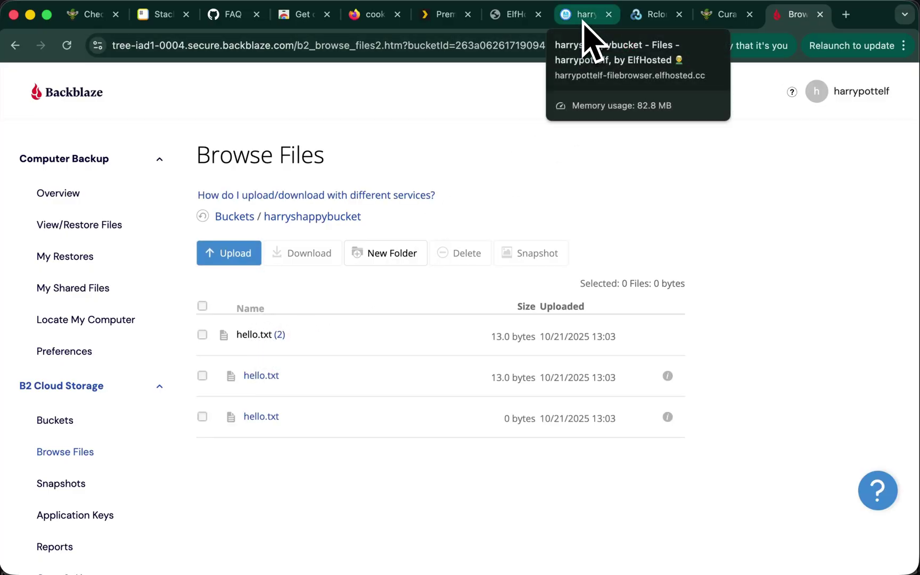
{"action": "left_click", "coordinate": [584, 23]}
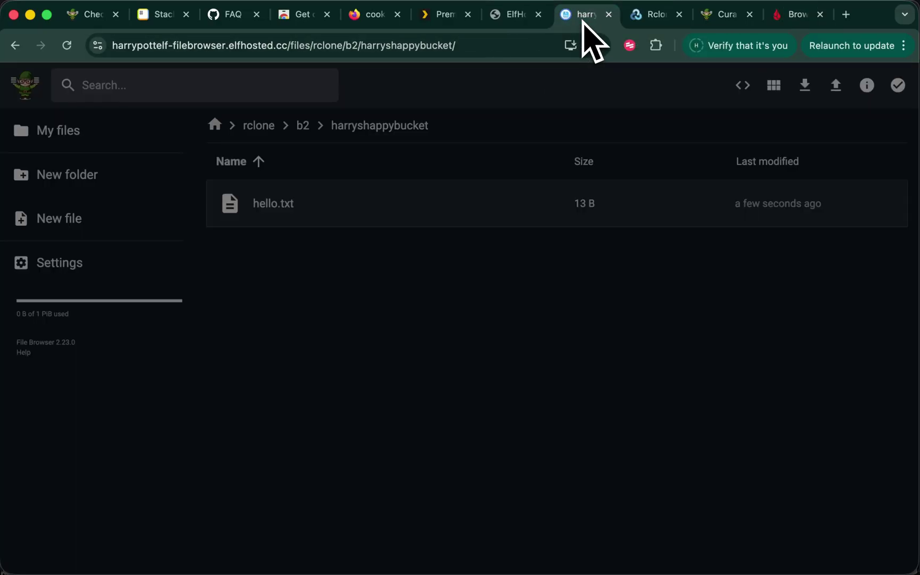
Step: Create a new folder named YouTube inside harryshappybucket
{"action": "left_click", "coordinate": [304, 130]}
{"action": "left_click", "coordinate": [274, 204]}
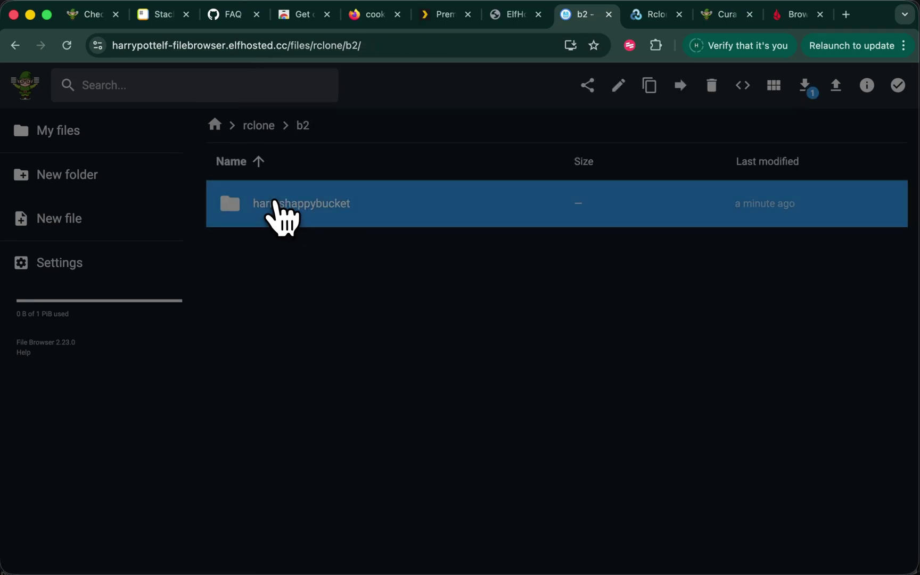
{"action": "double_click", "coordinate": [280, 211]}
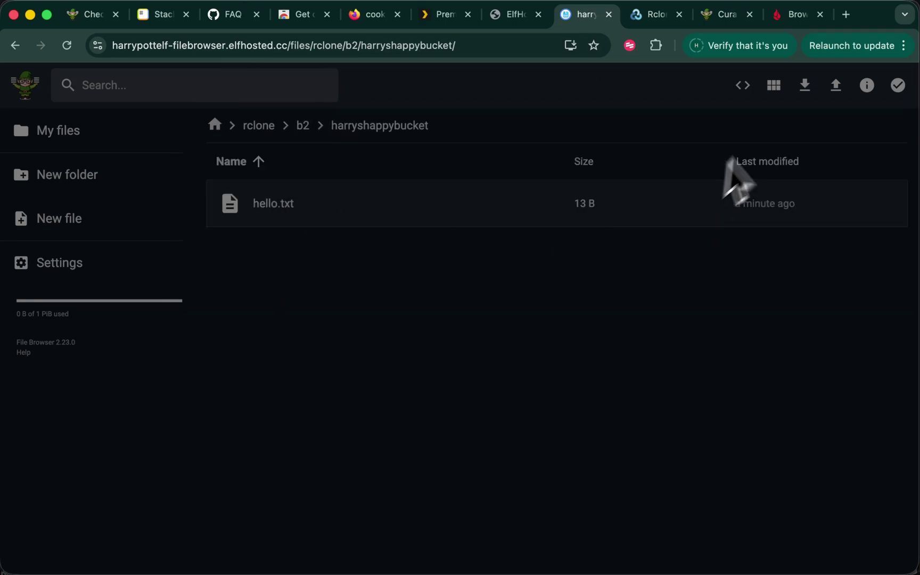
{"action": "left_click", "coordinate": [90, 179]}
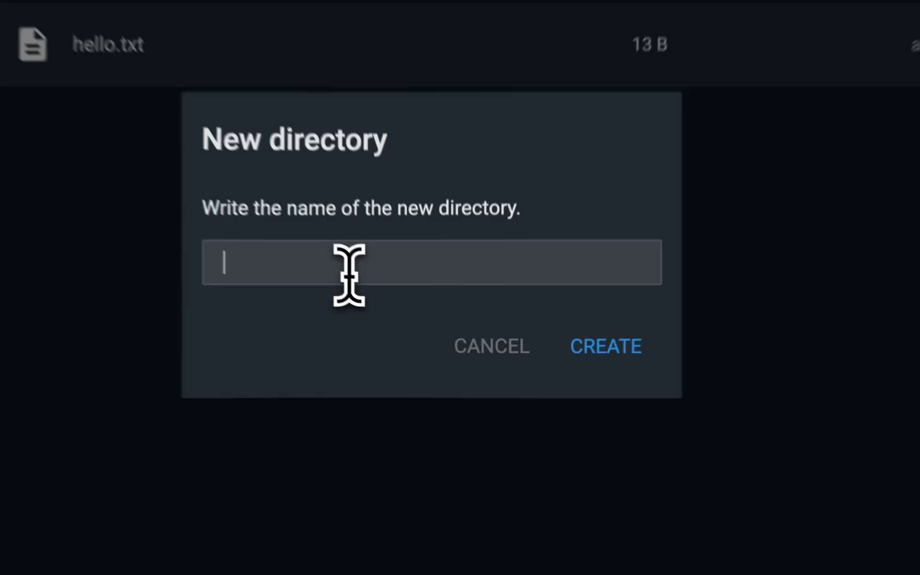
{"action": "type", "text": "YouTube"}
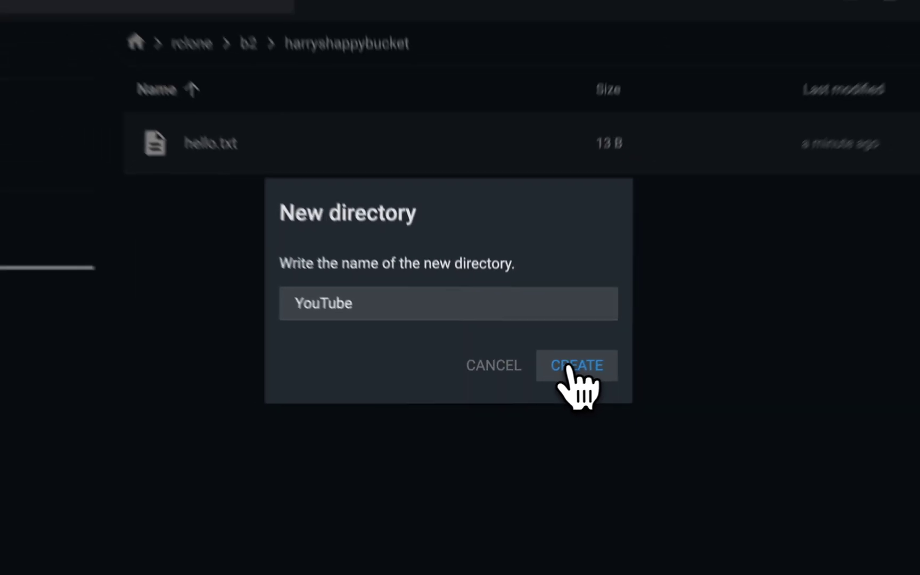
{"action": "left_click", "coordinate": [569, 367]}
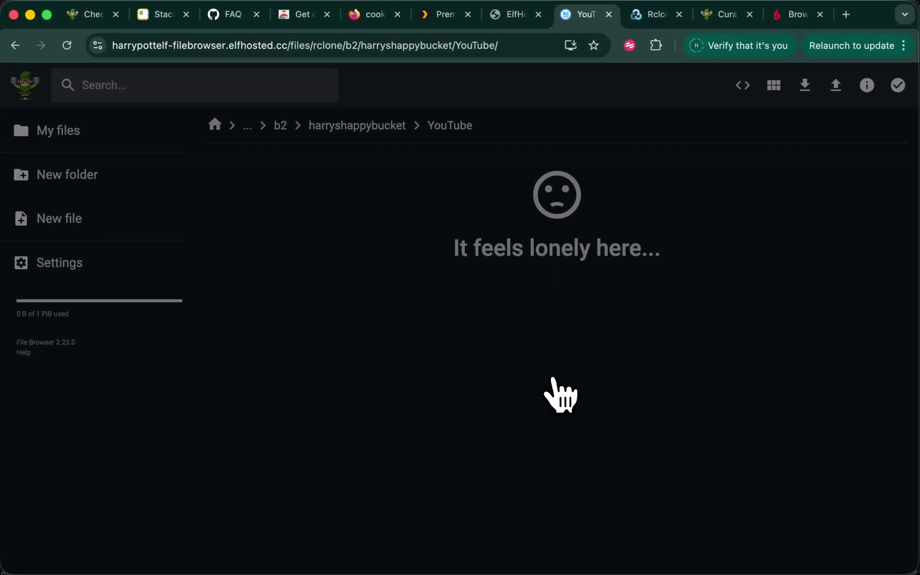
Step: Copy the rclone/b2/harryshappybucket/YouTube/ path from the address bar
{"action": "left_click", "coordinate": [318, 46]}
{"action": "left_click", "coordinate": [383, 47]}
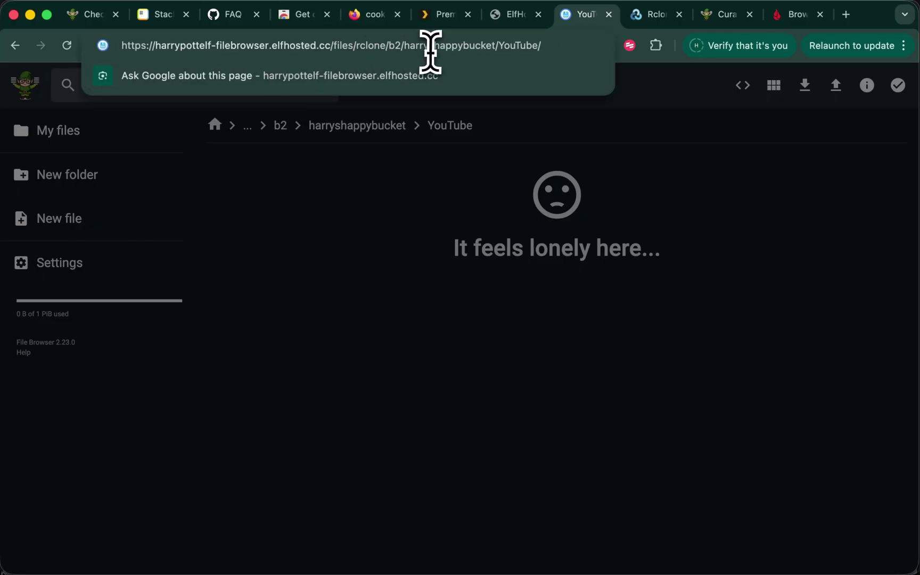
{"action": "left_click_drag", "start_coordinate": [548, 47], "coordinate": [414, 45]}
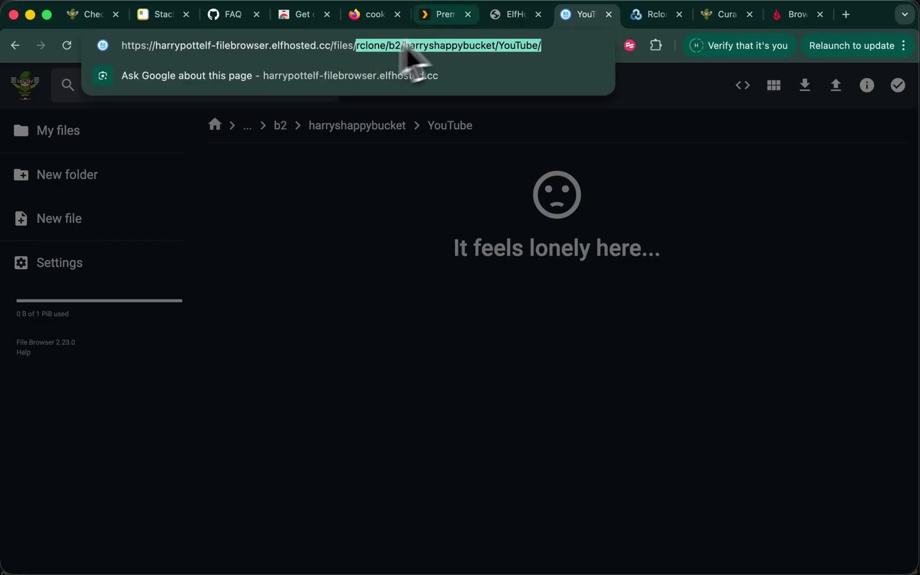
{"action": "left_click", "coordinate": [512, 16]}
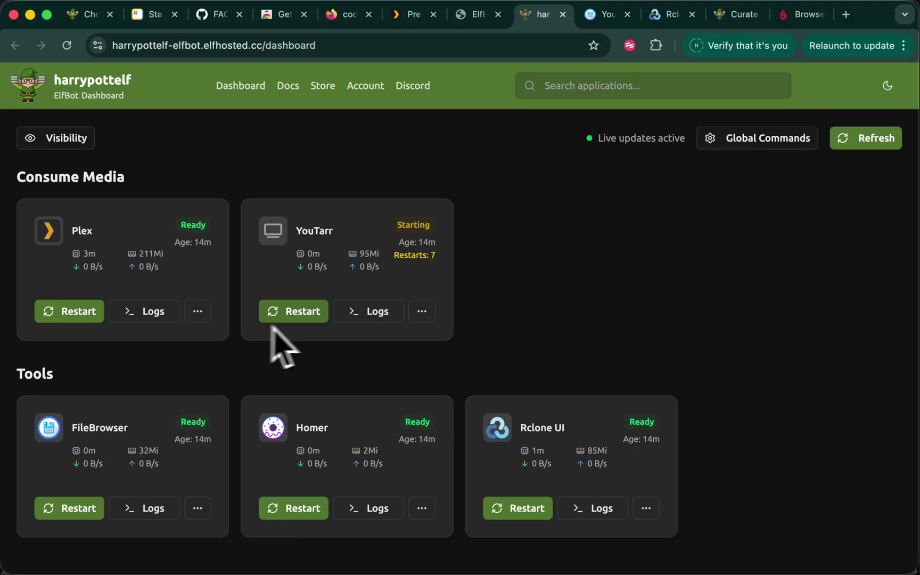
Step: Add and save YouTarr's variable DATA_PATH=/storage/rclone/b2/harryshappybucket/YouTube/ via Quick Paste
{"action": "left_click", "coordinate": [422, 311]}
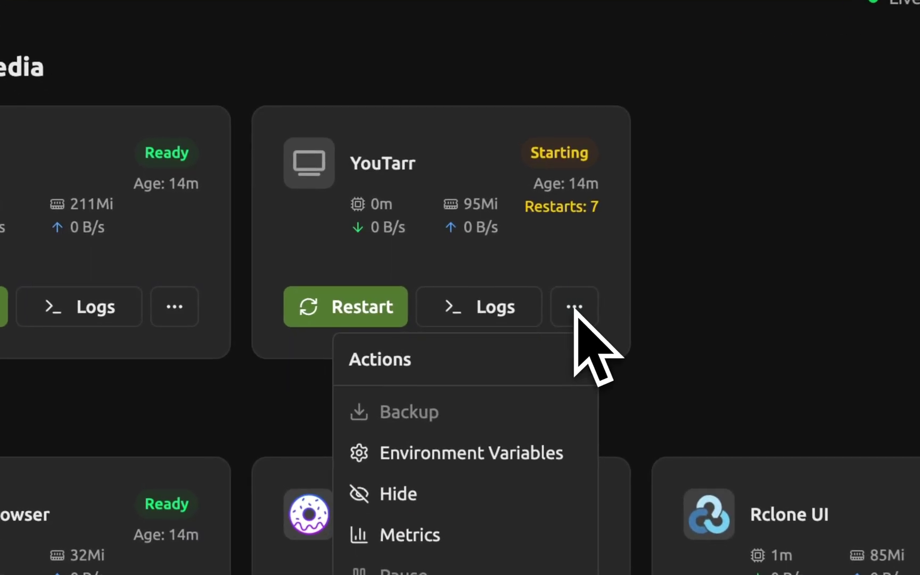
{"action": "left_click", "coordinate": [434, 457]}
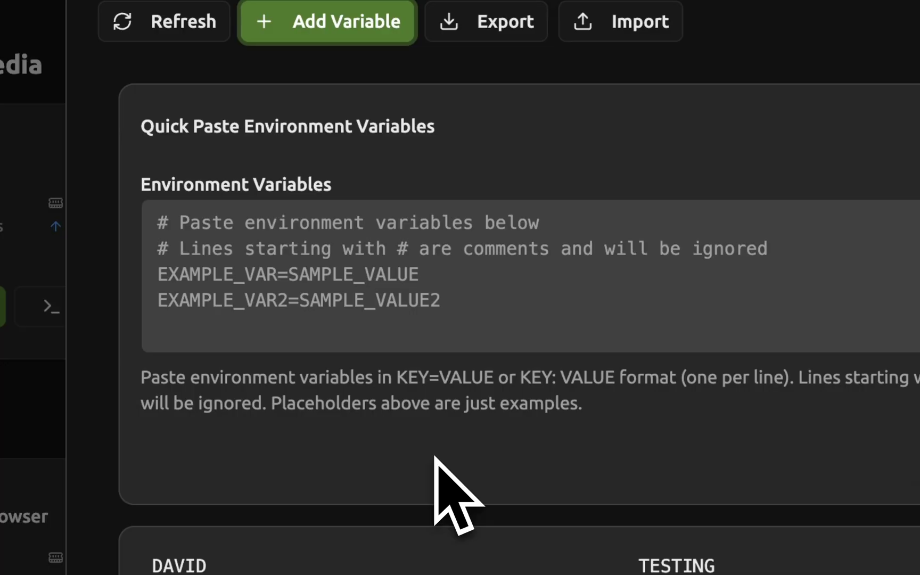
{"action": "left_click", "coordinate": [296, 268]}
{"action": "type", "text": "DATA_"}
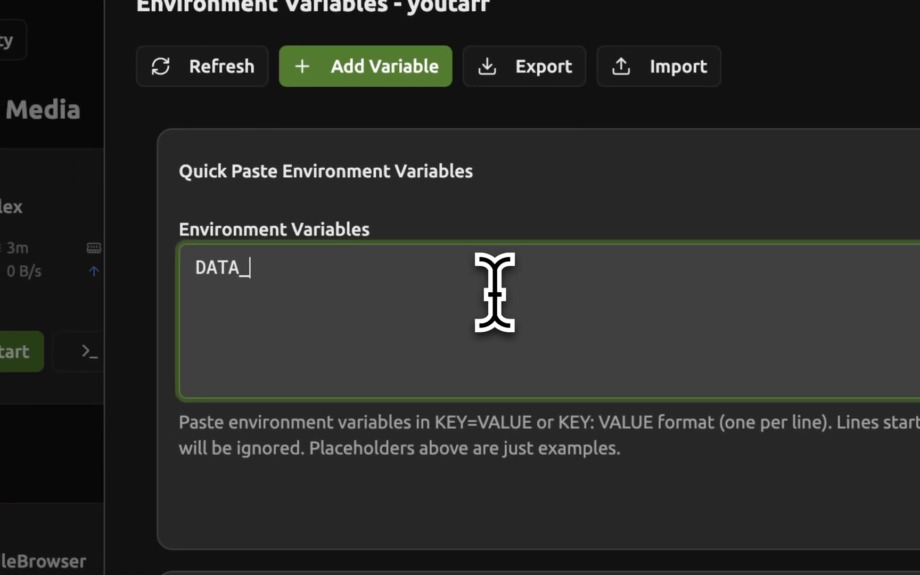
{"action": "type", "text": "PATH"}
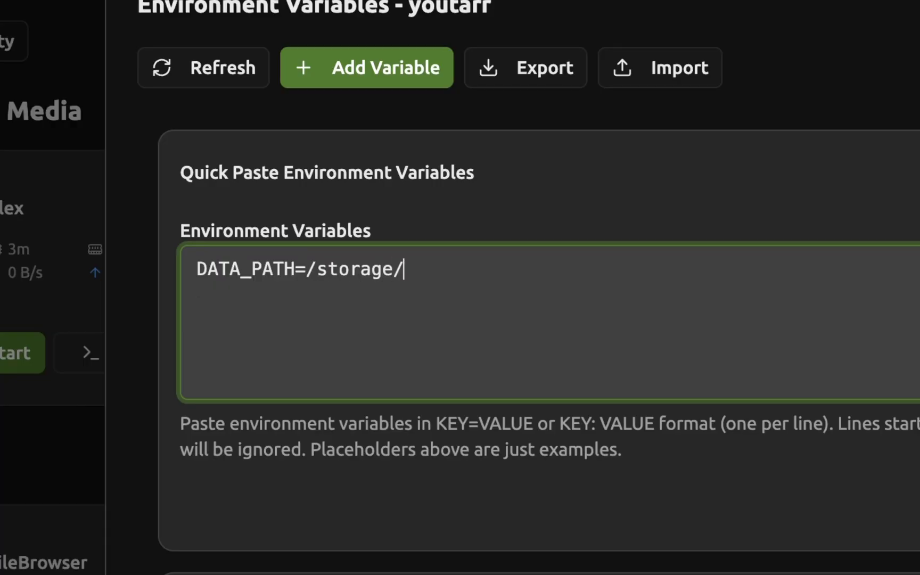
{"action": "type", "text": "=/storage/"}
{"action": "type", "text": "rclone/b2/harryshappybucket/YouTube/"}
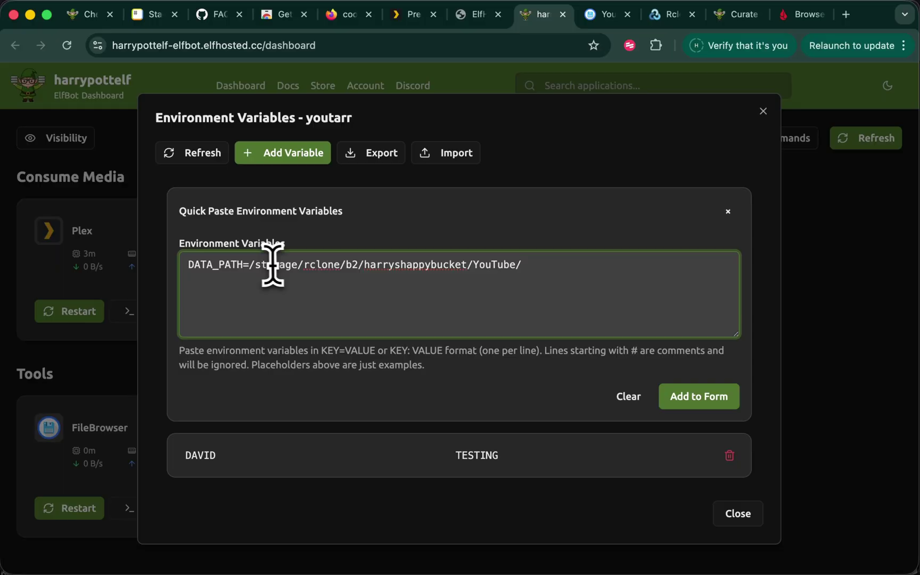
{"action": "double_click", "coordinate": [271, 269]}
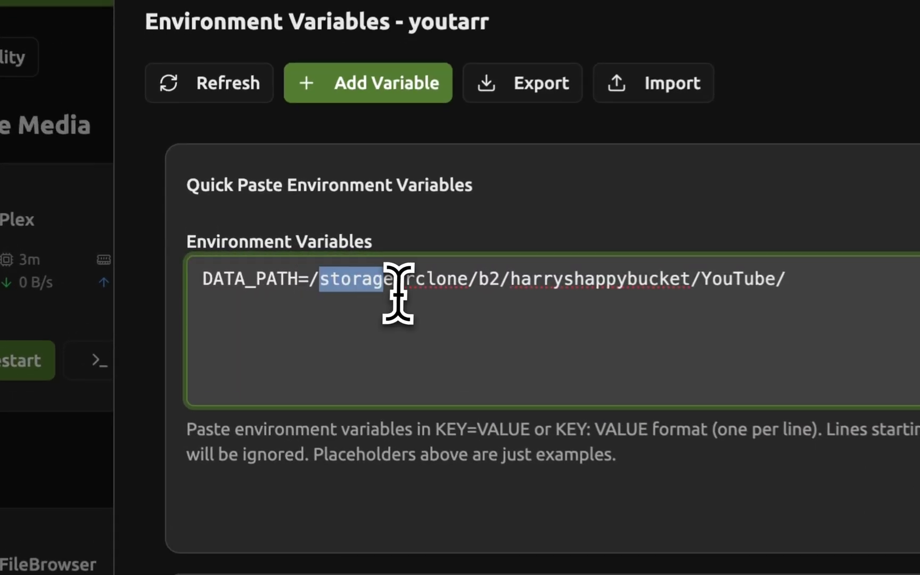
{"action": "left_click", "coordinate": [428, 286]}
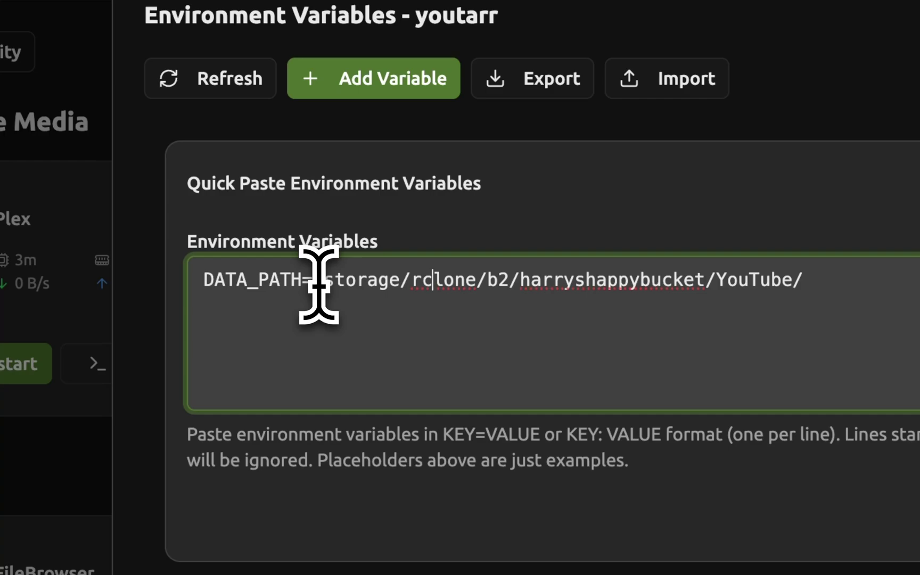
{"action": "left_click_drag", "start_coordinate": [313, 281], "coordinate": [572, 309]}
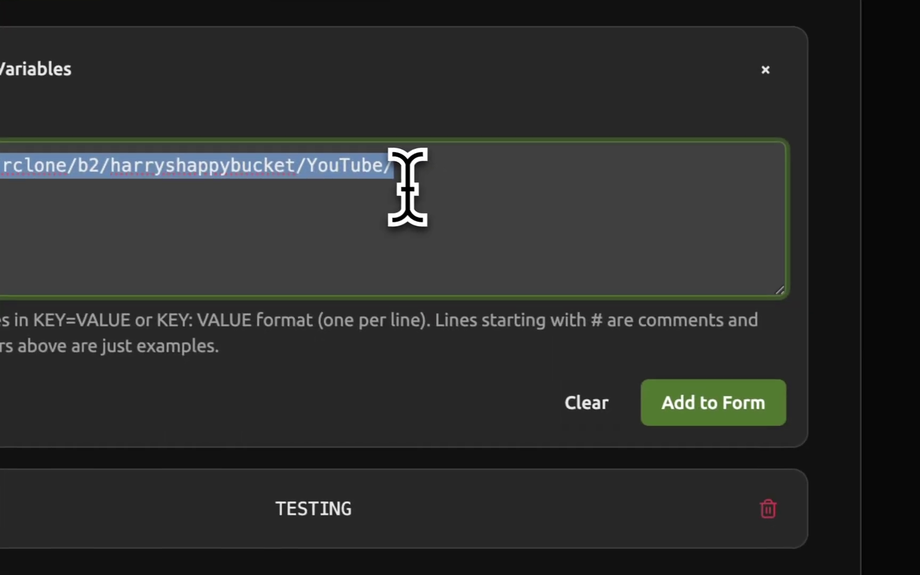
{"action": "left_click", "coordinate": [668, 397]}
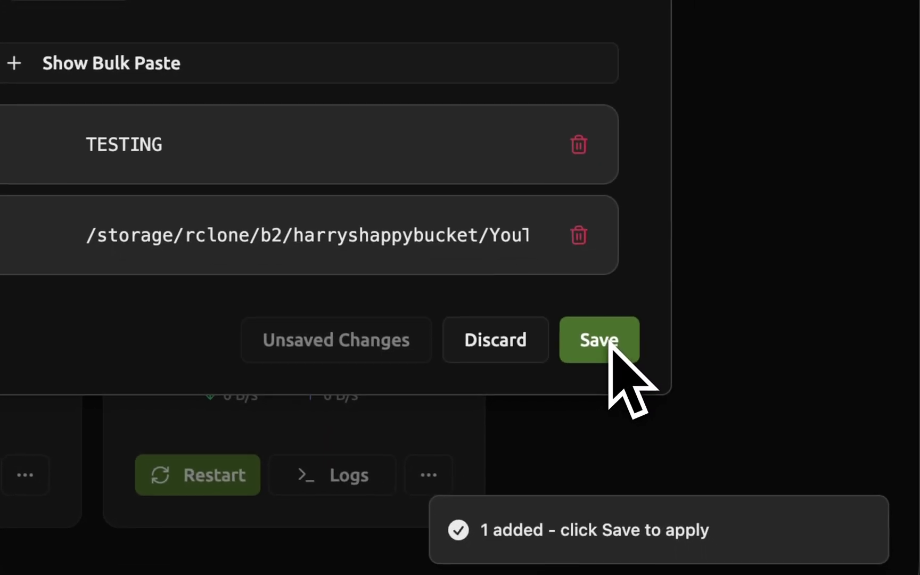
{"action": "left_click", "coordinate": [607, 343]}
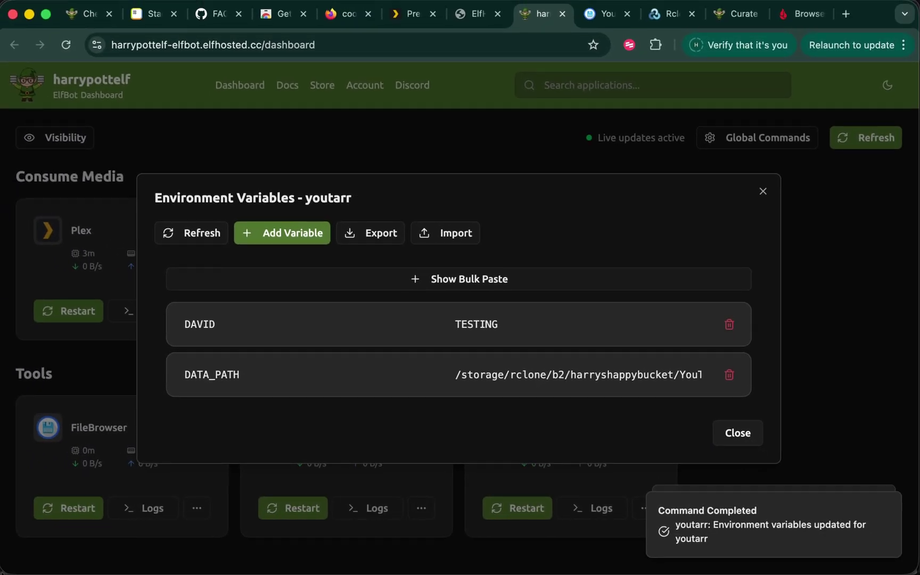
{"action": "left_click", "coordinate": [737, 433]}
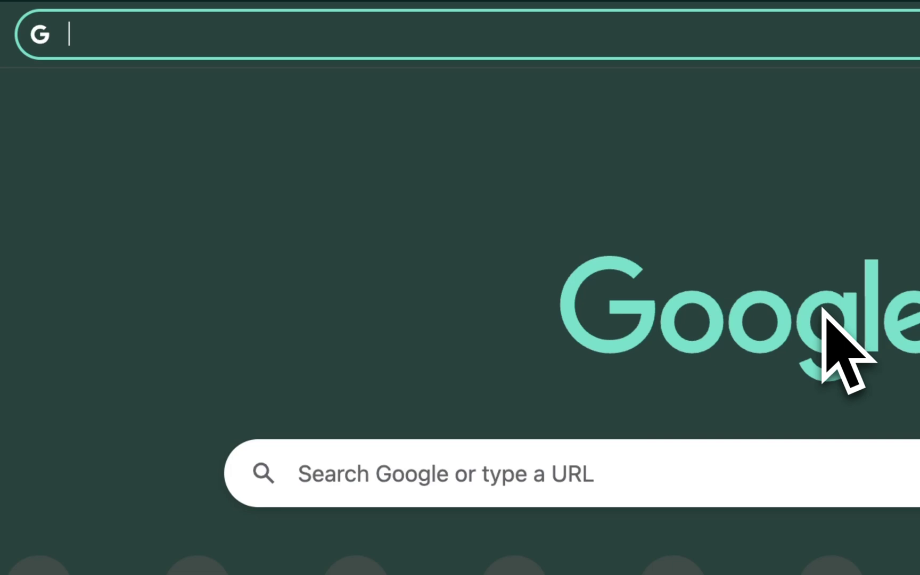
Step: Copy a fresh Plex claim code from plex.tv/claim
{"action": "type", "text": "plex.tv/claim"}
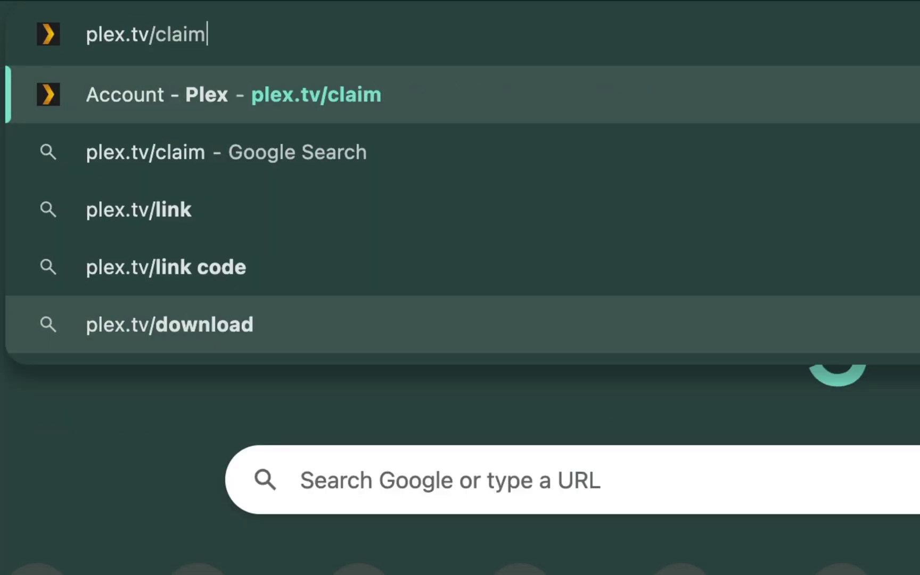
{"action": "key", "text": "Return"}
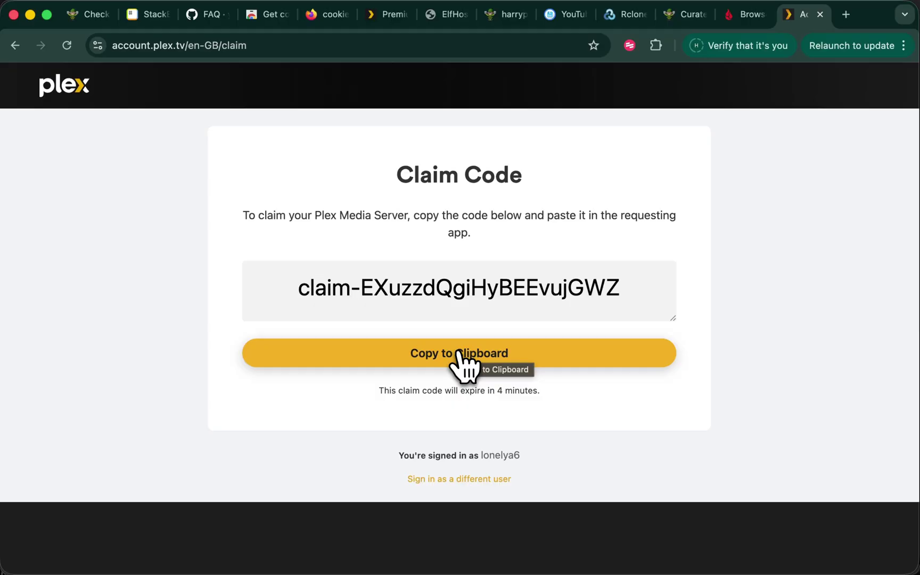
{"action": "left_click", "coordinate": [460, 353]}
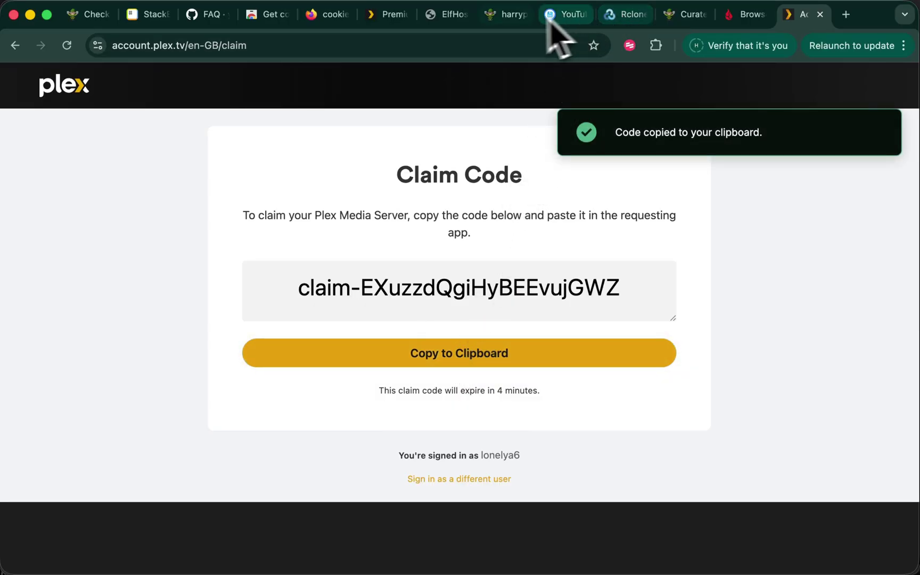
Step: Paste the claim code into ElfBot's Claim Plex Server form and claim the server
{"action": "left_click", "coordinate": [513, 16]}
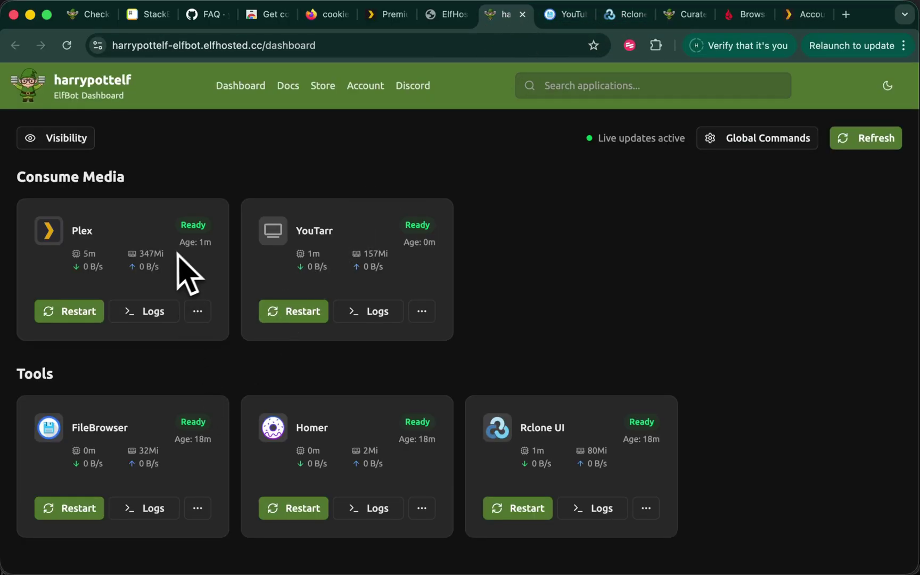
{"action": "left_click", "coordinate": [200, 328]}
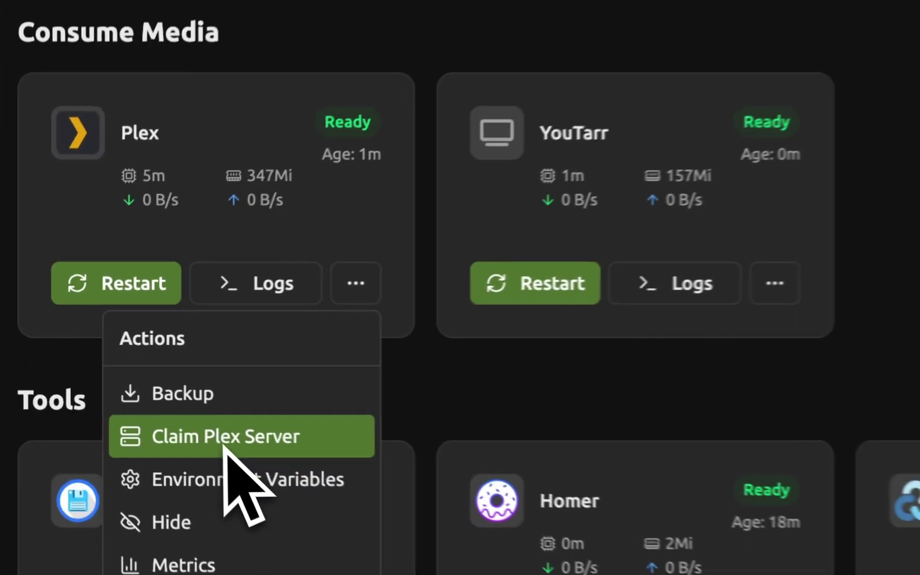
{"action": "left_click", "coordinate": [129, 393]}
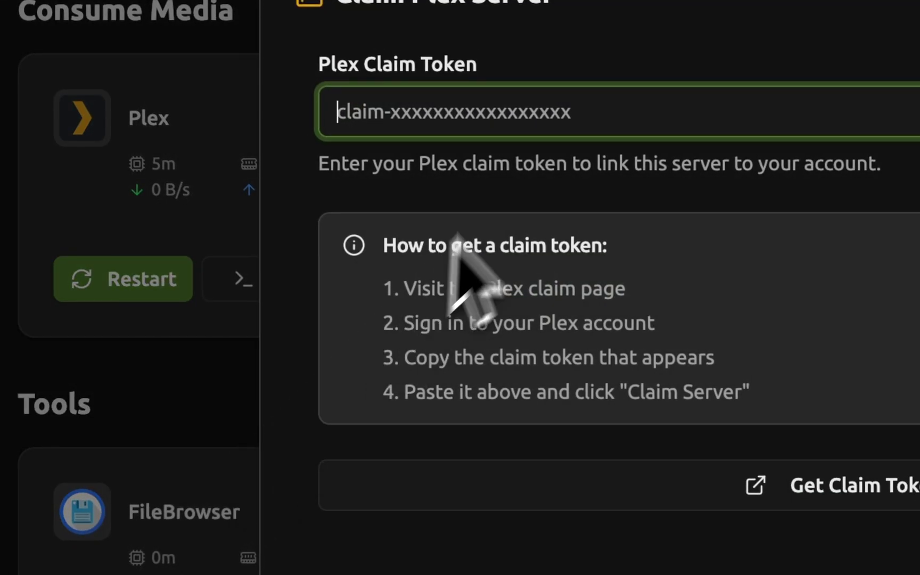
{"action": "key", "text": "ctrl+v"}
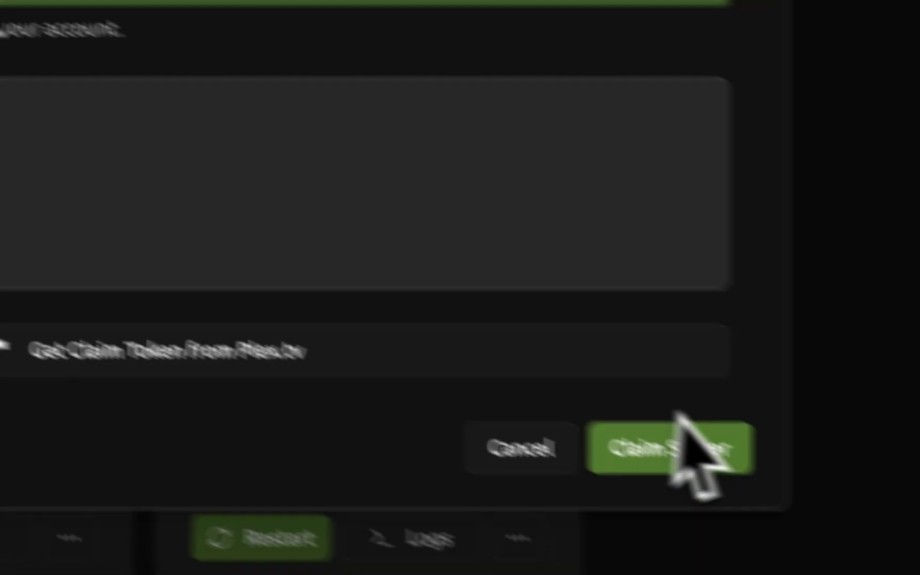
{"action": "left_click", "coordinate": [554, 391]}
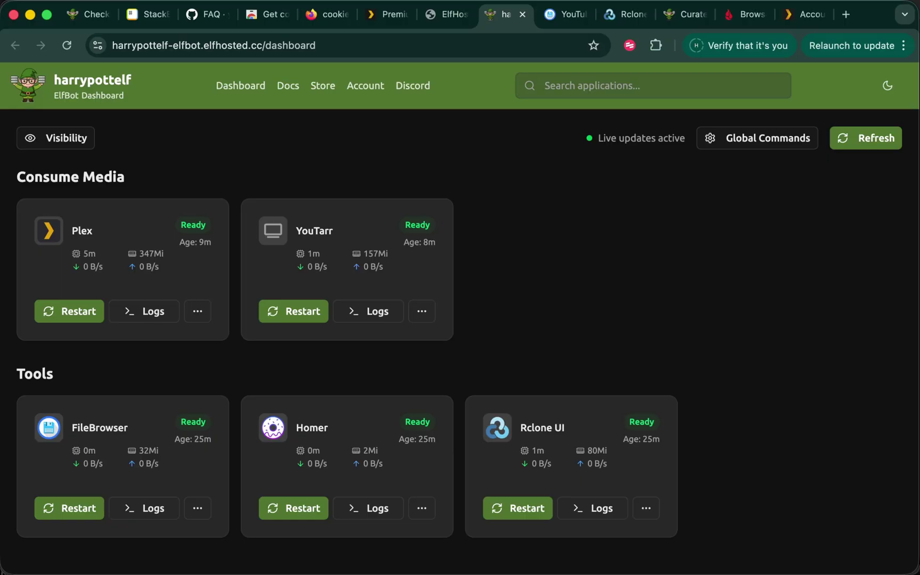
Step: Open Plex, dismiss the intro and upgrade offer, and keep 'Allow me to access my media outside my home' ticked
{"action": "left_click", "coordinate": [446, 20]}
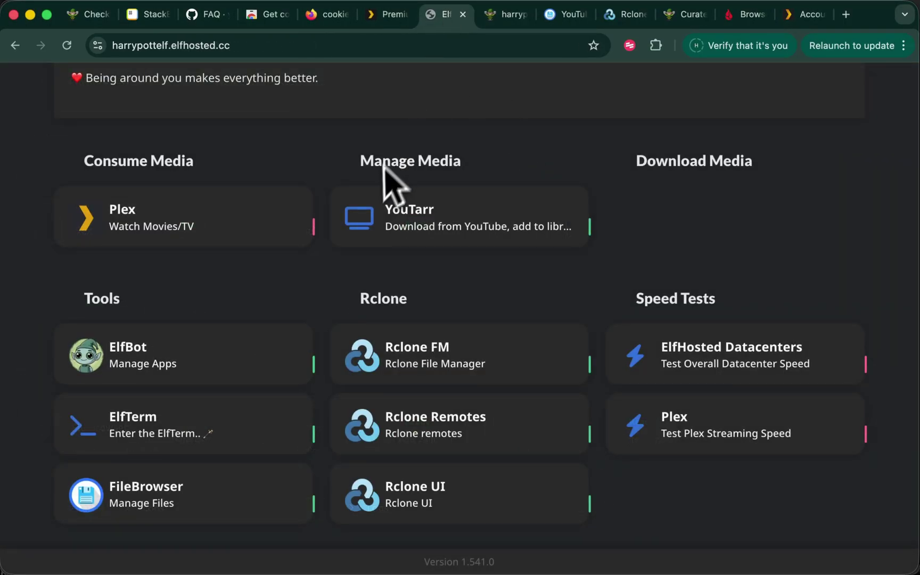
{"action": "scroll", "coordinate": [186, 245], "scroll_direction": "up", "scroll_amount": 2}
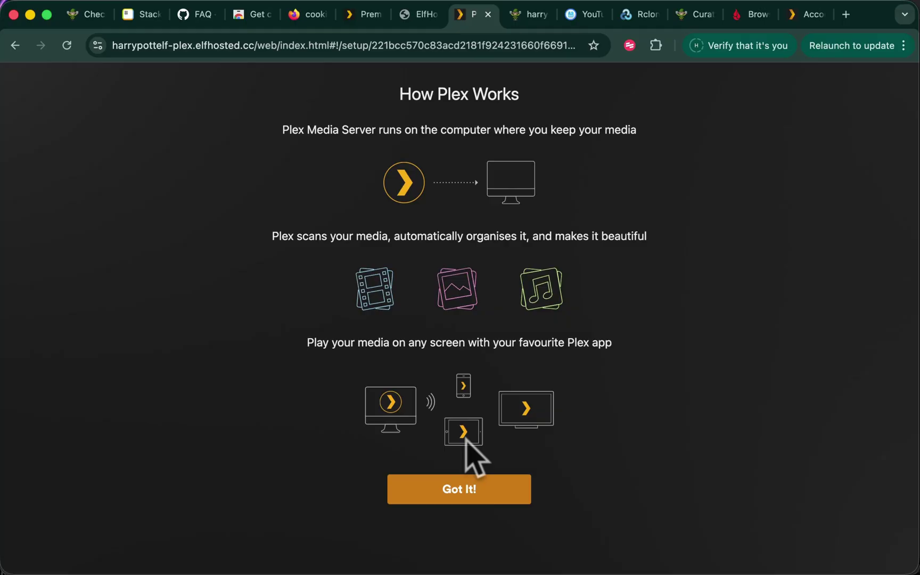
{"action": "left_click", "coordinate": [458, 492]}
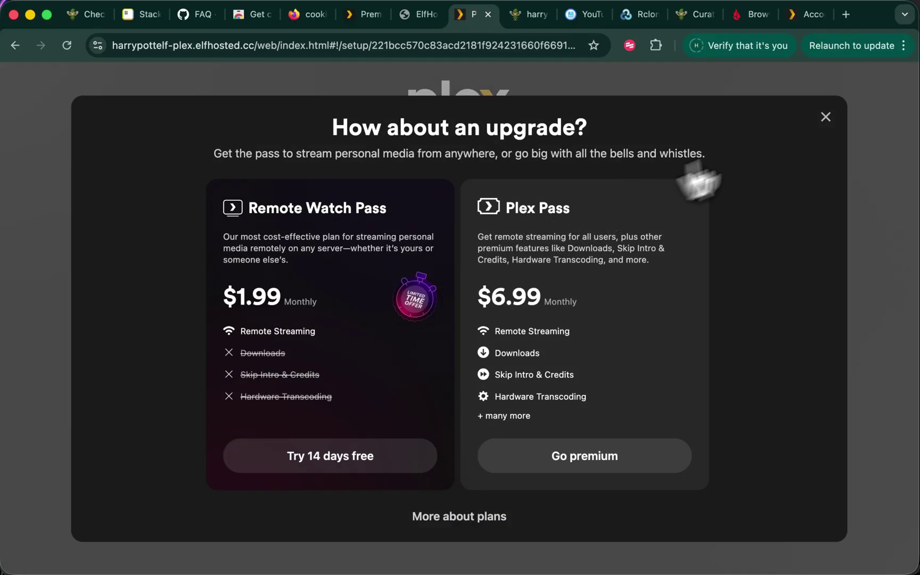
{"action": "left_click", "coordinate": [833, 122]}
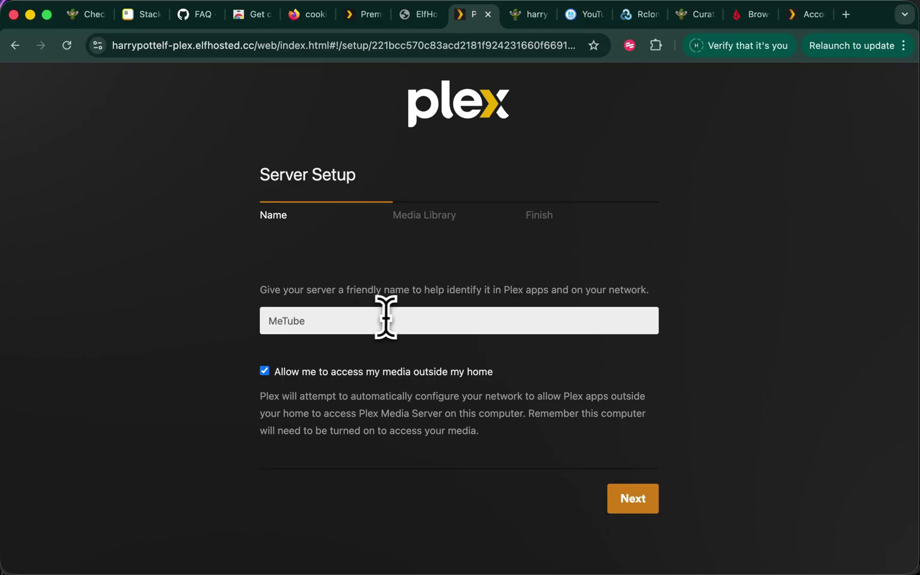
{"action": "left_click", "coordinate": [302, 375]}
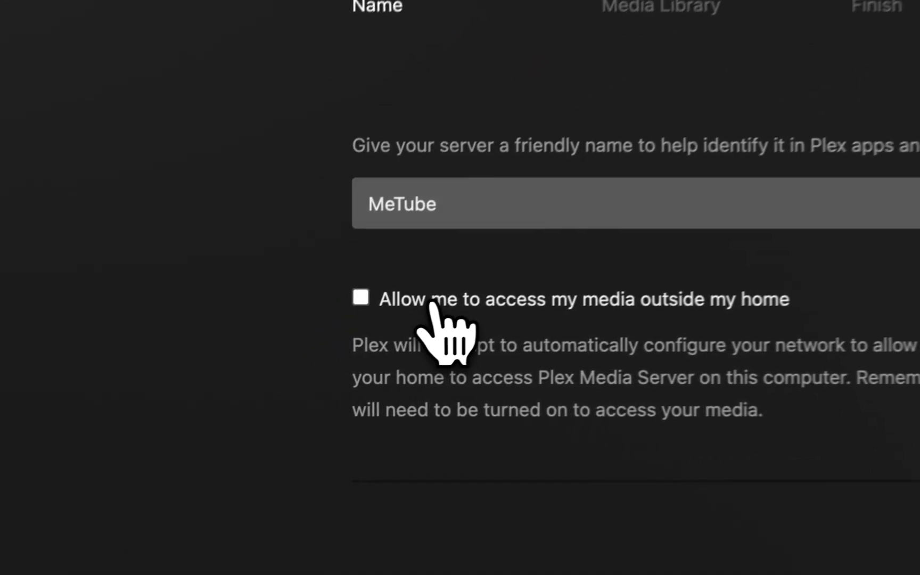
{"action": "left_click", "coordinate": [433, 302]}
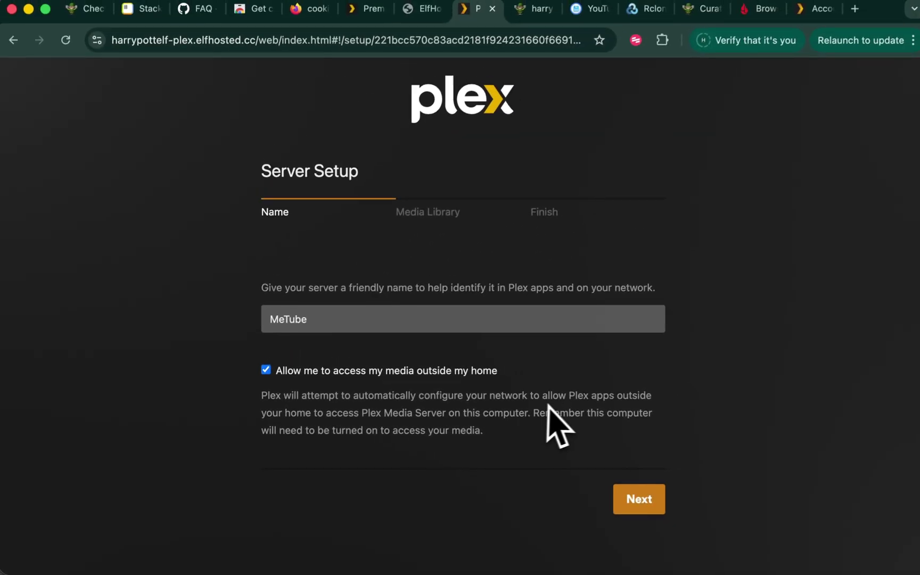
Step: Add an Other videos library named YouTube to the MeTube server
{"action": "left_click", "coordinate": [634, 496]}
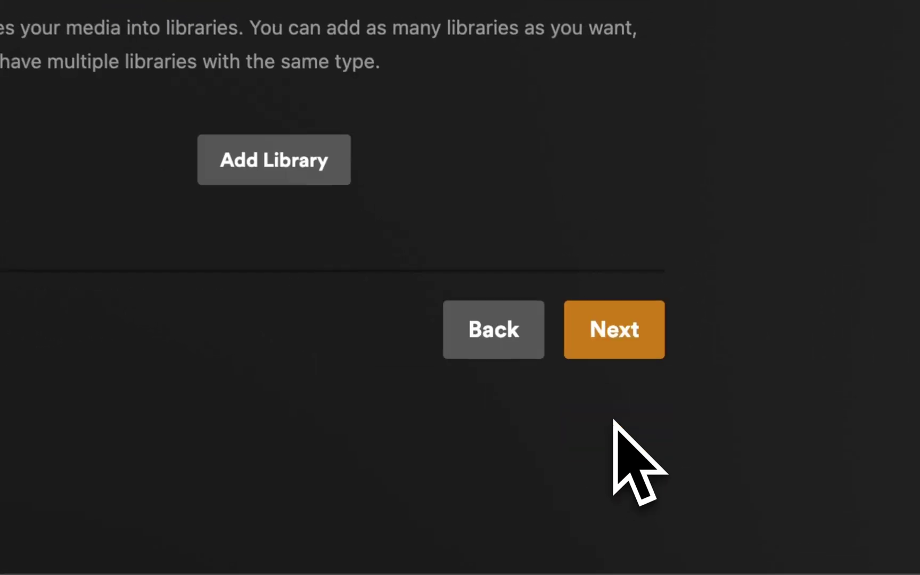
{"action": "left_click", "coordinate": [268, 155]}
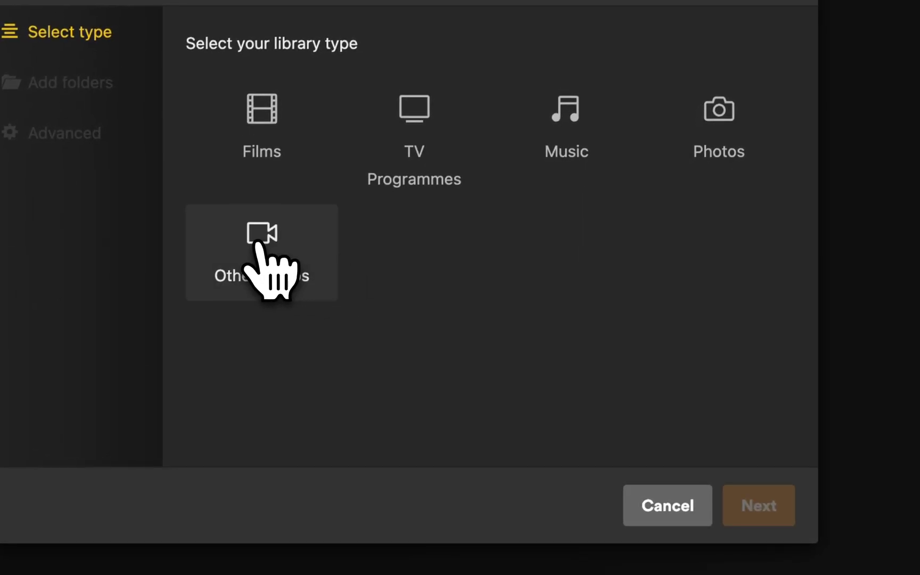
{"action": "left_click", "coordinate": [255, 243]}
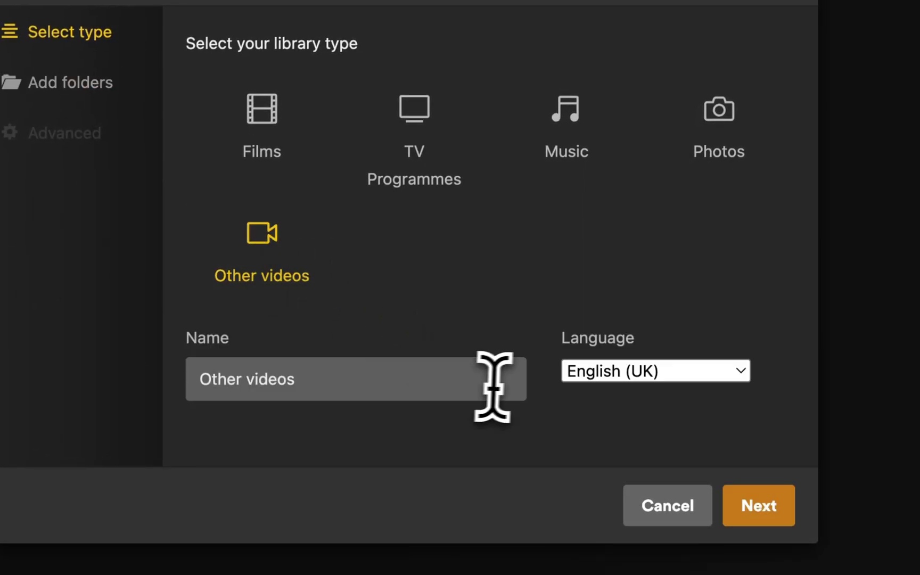
{"action": "left_click", "coordinate": [457, 386]}
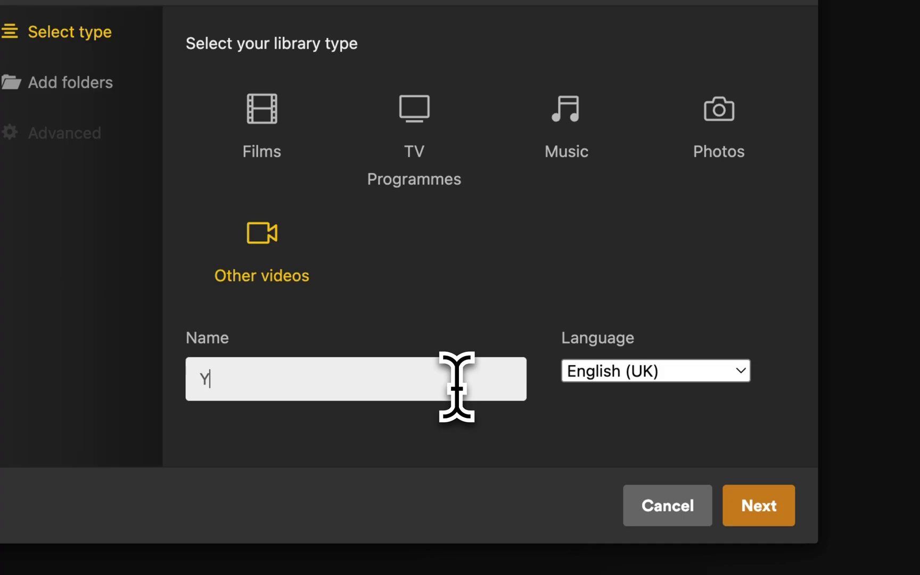
{"action": "left_click", "coordinate": [759, 505]}
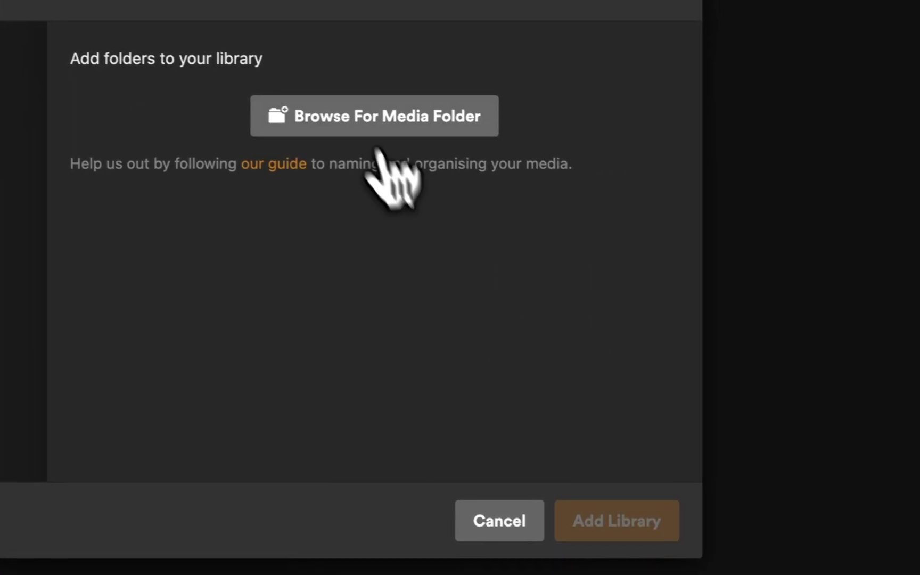
Step: Point the YouTube library at /storage/rclone/b2/harryshappybucket/YouTube and create it
{"action": "left_click", "coordinate": [350, 108]}
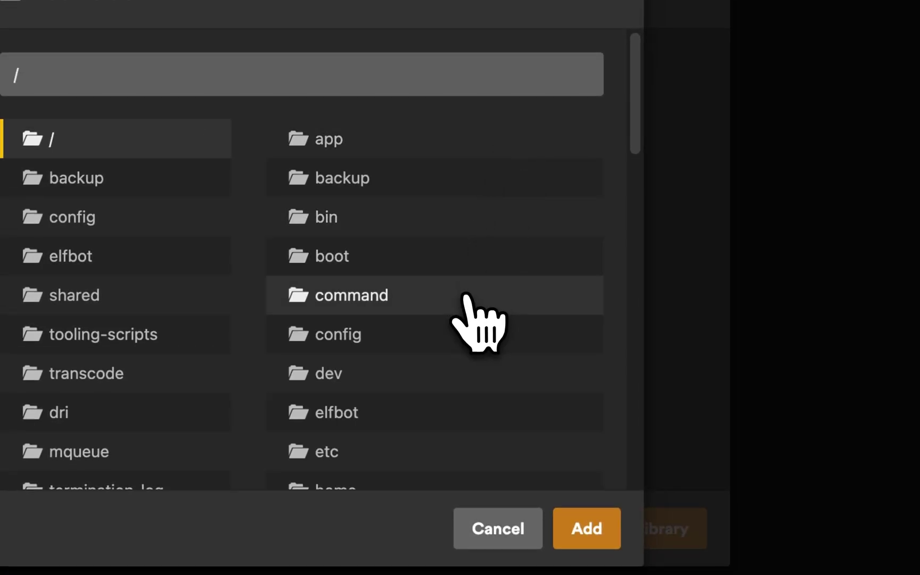
{"action": "scroll", "coordinate": [468, 303], "scroll_direction": "down", "scroll_amount": 5}
{"action": "scroll", "coordinate": [467, 296], "scroll_direction": "down", "scroll_amount": 10}
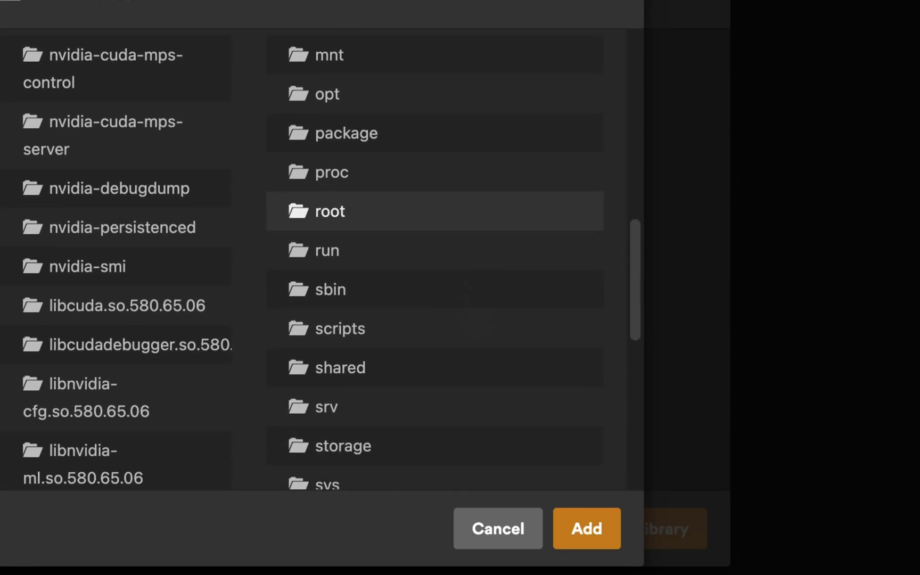
{"action": "left_click", "coordinate": [355, 338]}
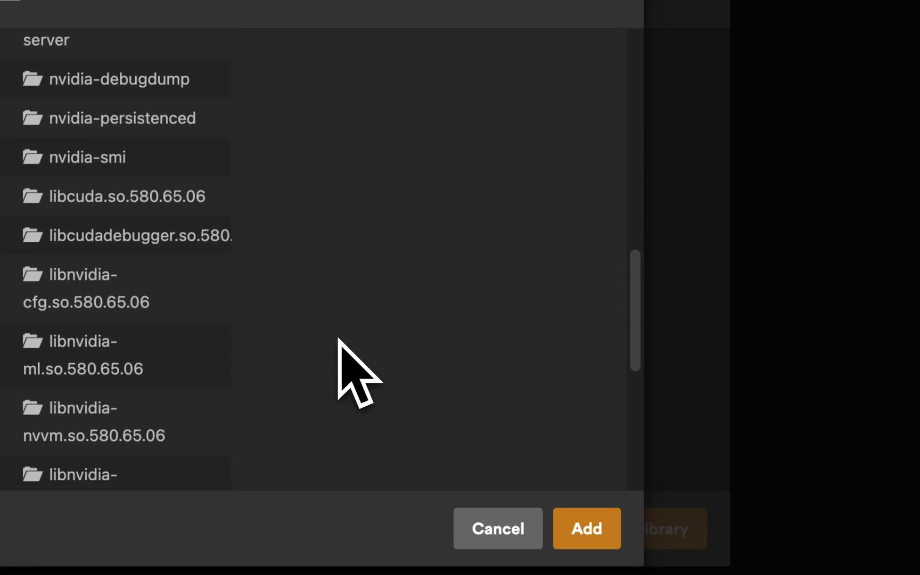
{"action": "left_click", "coordinate": [354, 180]}
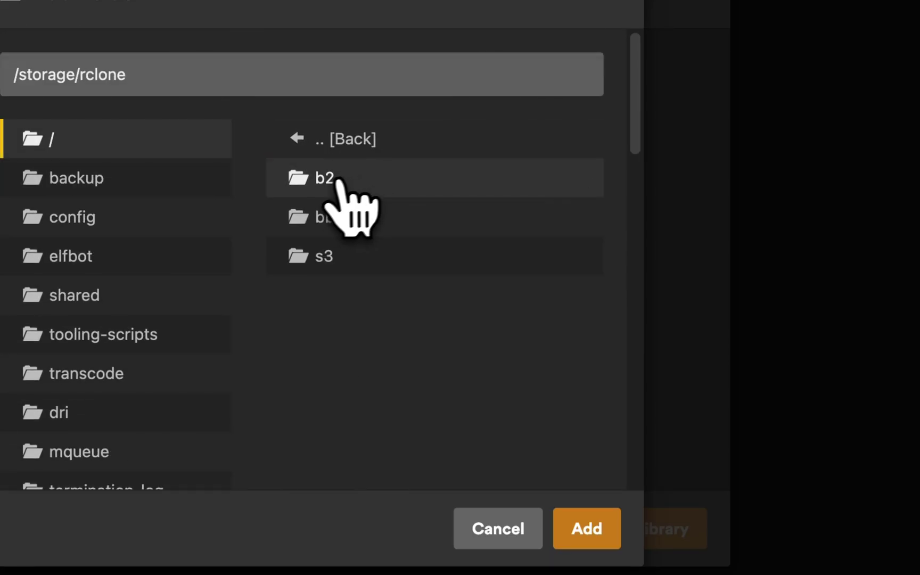
{"action": "left_click", "coordinate": [323, 181]}
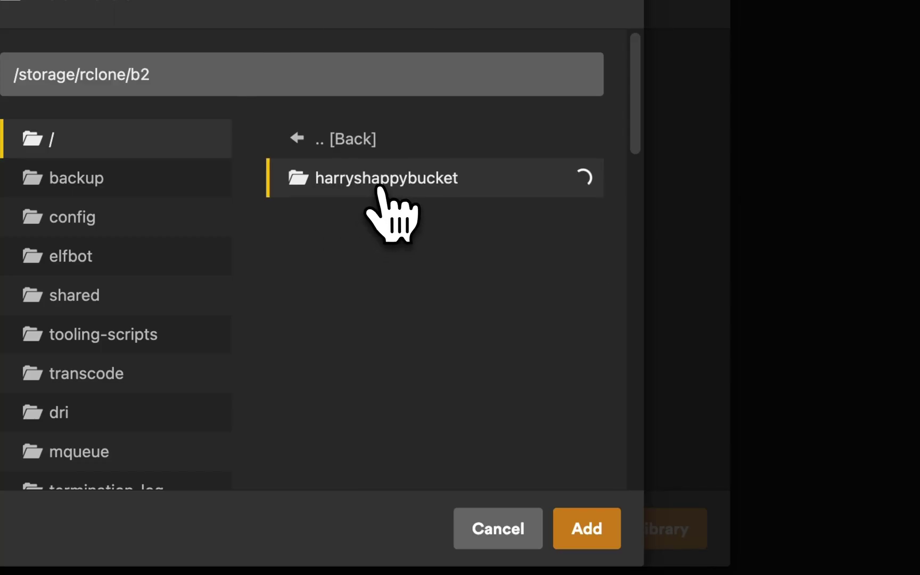
{"action": "left_click", "coordinate": [362, 184]}
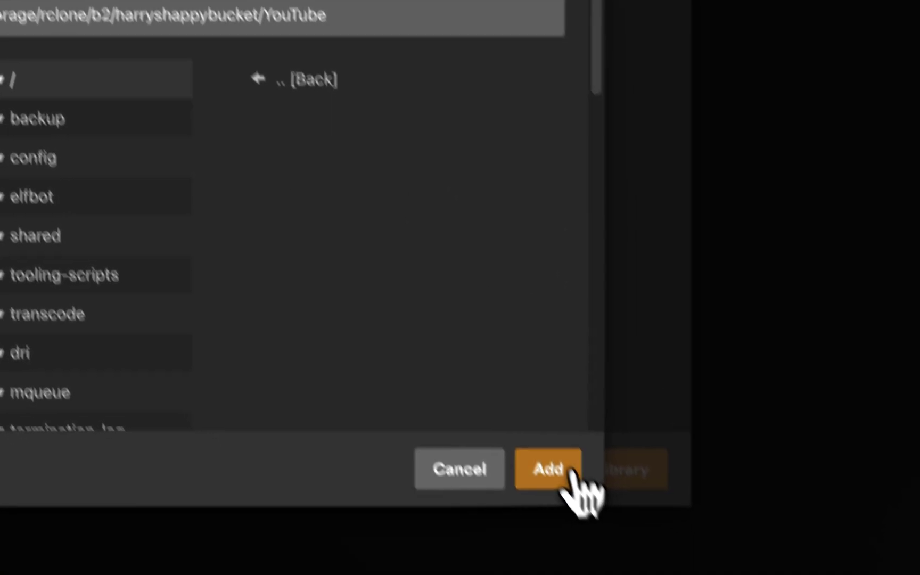
{"action": "left_click", "coordinate": [587, 528]}
{"action": "left_click", "coordinate": [658, 530]}
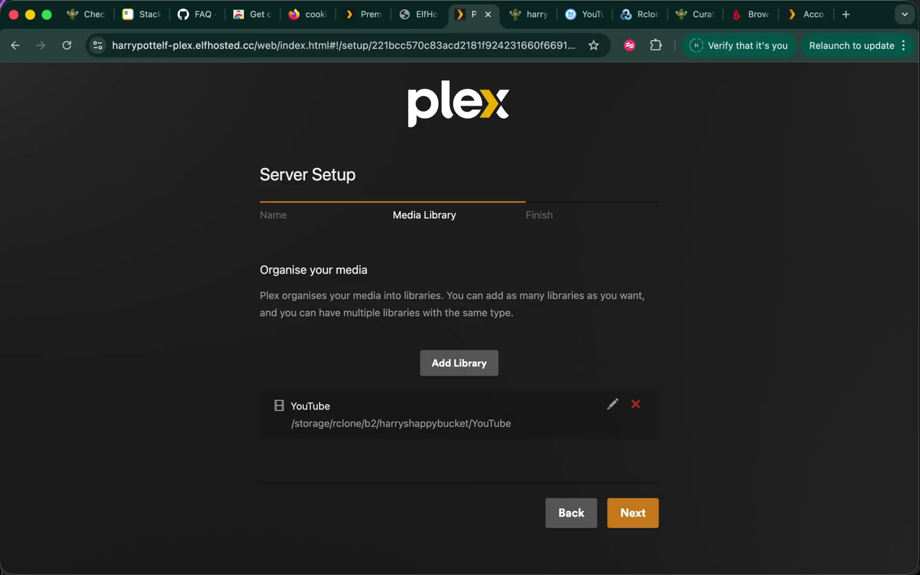
Step: Finish the Plex server setup and open the empty YouTube library
{"action": "left_click", "coordinate": [636, 513]}
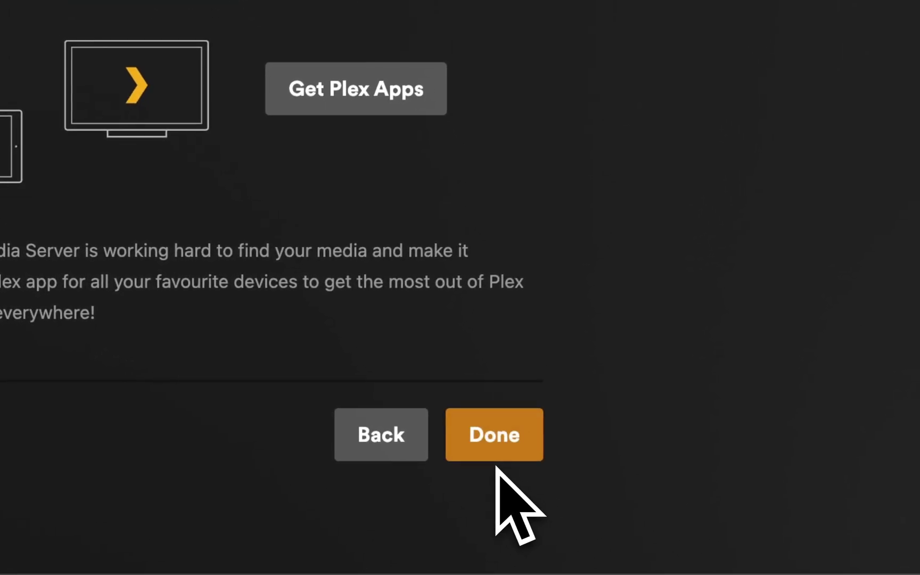
{"action": "left_click", "coordinate": [494, 442]}
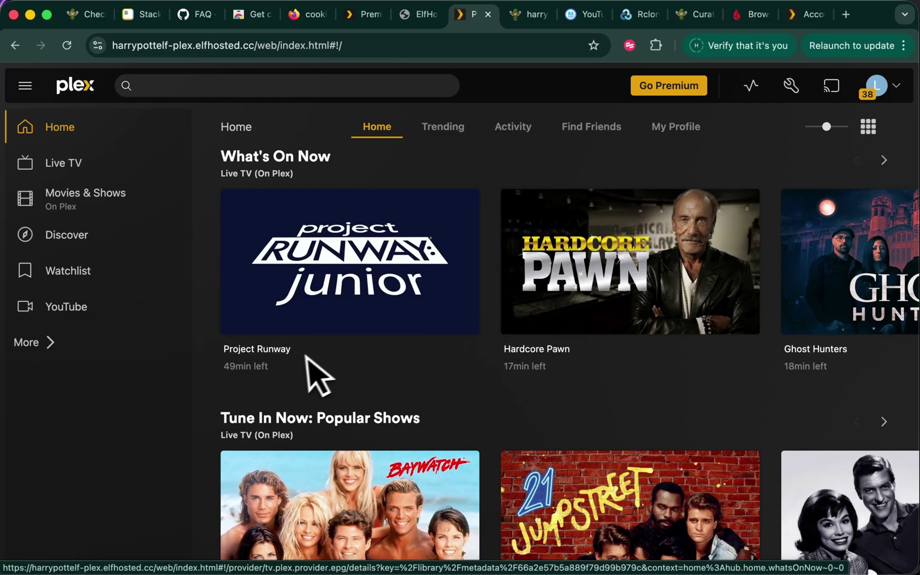
{"action": "left_click", "coordinate": [64, 313]}
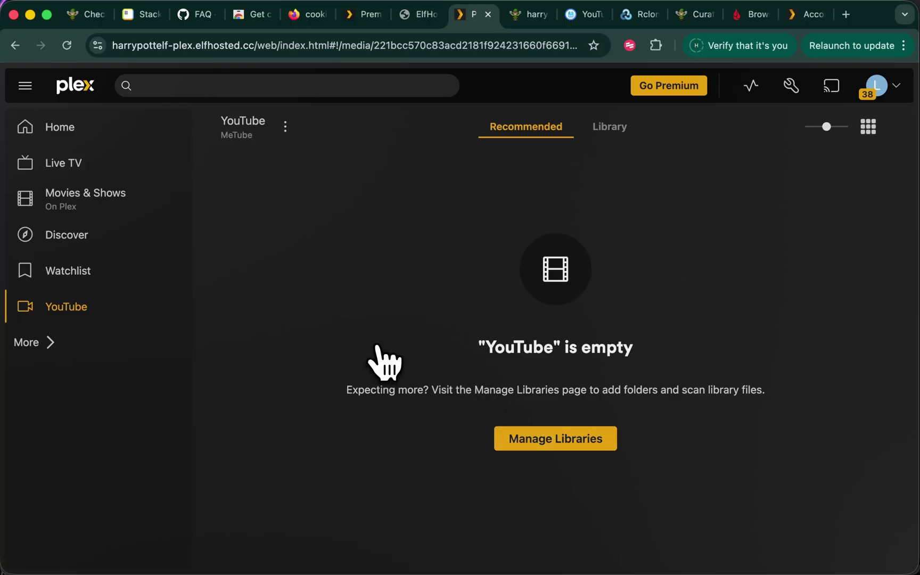
Step: From the ElfHosted home page, launch Youtarr via its YouTarr card in a new tab
{"action": "key", "text": "super+2"}
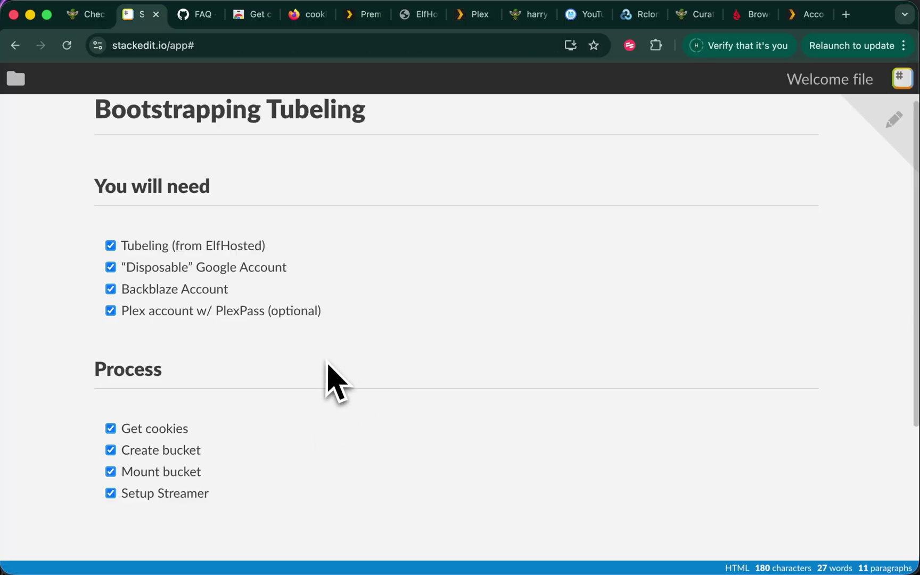
{"action": "scroll", "coordinate": [330, 370], "scroll_direction": "down", "scroll_amount": 1}
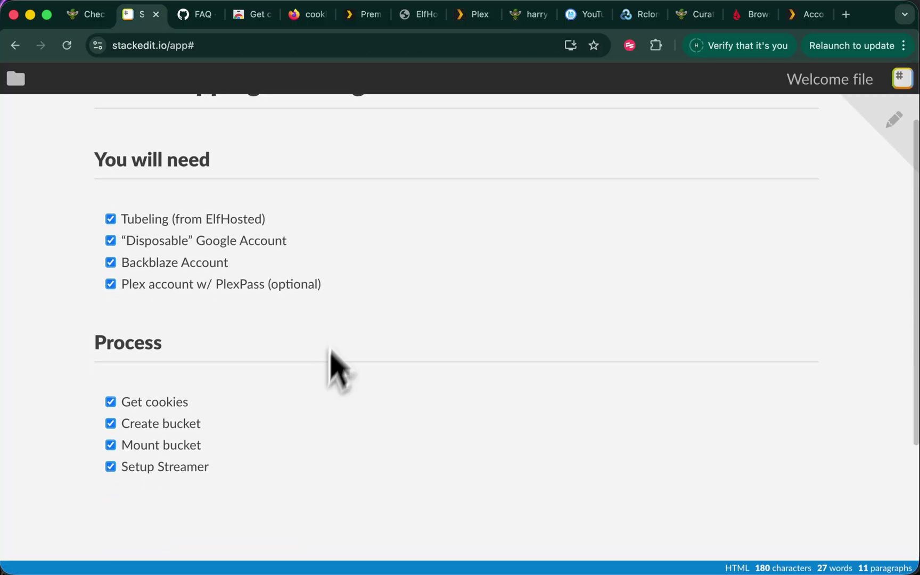
{"action": "left_click", "coordinate": [532, 14]}
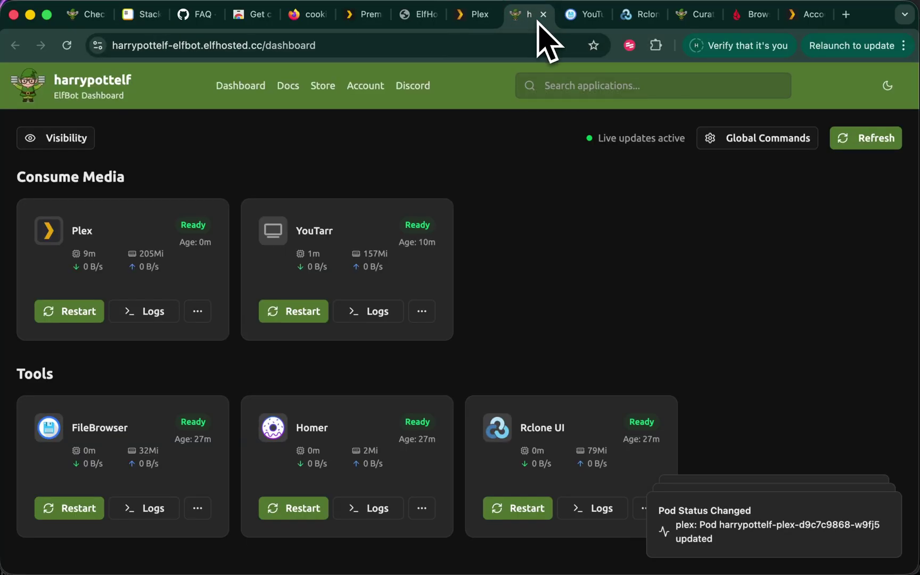
{"action": "left_click", "coordinate": [421, 16]}
{"action": "scroll", "coordinate": [353, 223], "scroll_direction": "up", "scroll_amount": 1}
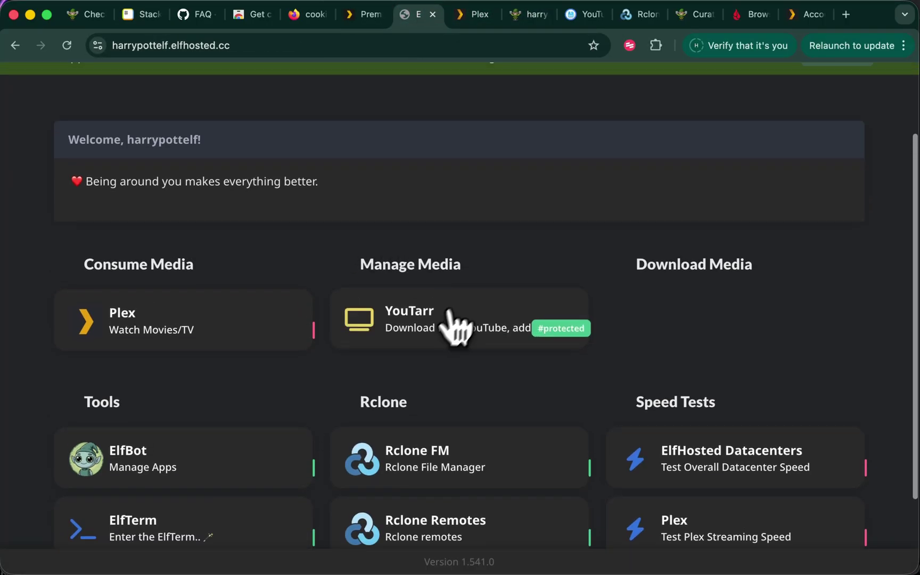
{"action": "left_click", "coordinate": [421, 333]}
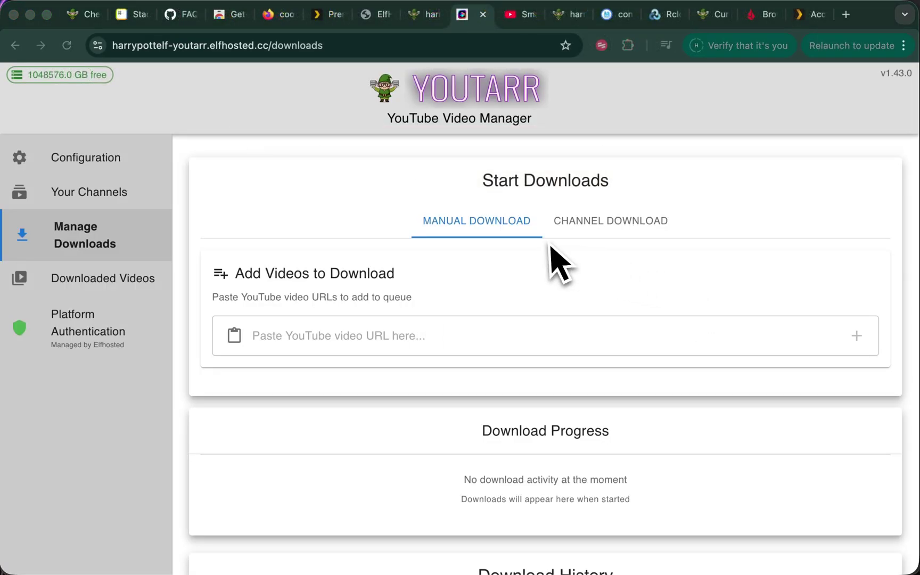
Step: Enable automatic downloads in Youtarr's configuration and expand the Plex Media Server Integration section
{"action": "left_click", "coordinate": [88, 167]}
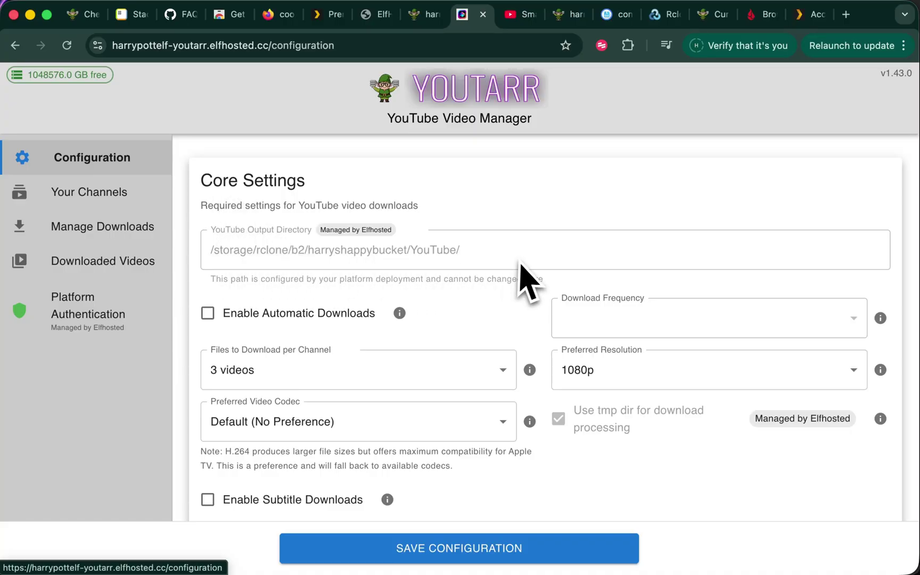
{"action": "scroll", "coordinate": [524, 277], "scroll_direction": "down", "scroll_amount": 2}
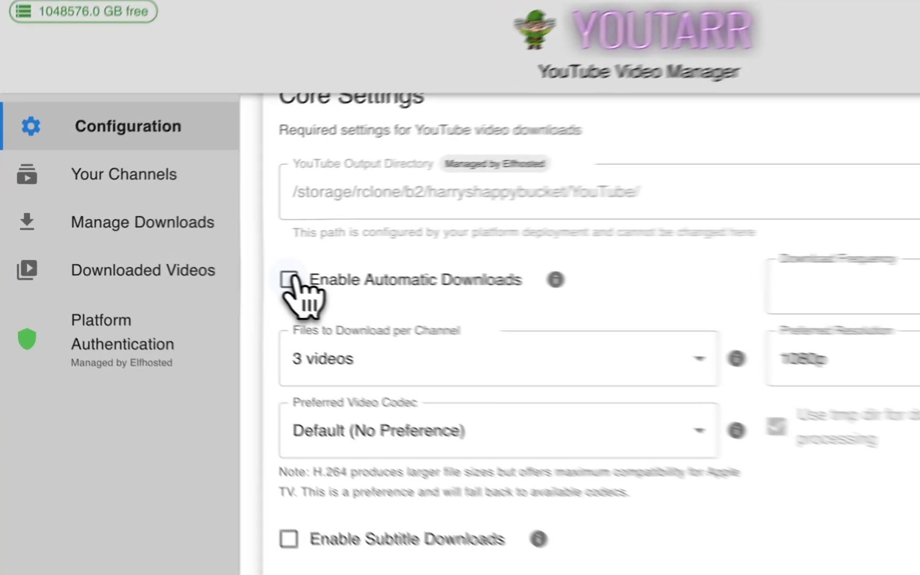
{"action": "left_click", "coordinate": [208, 269]}
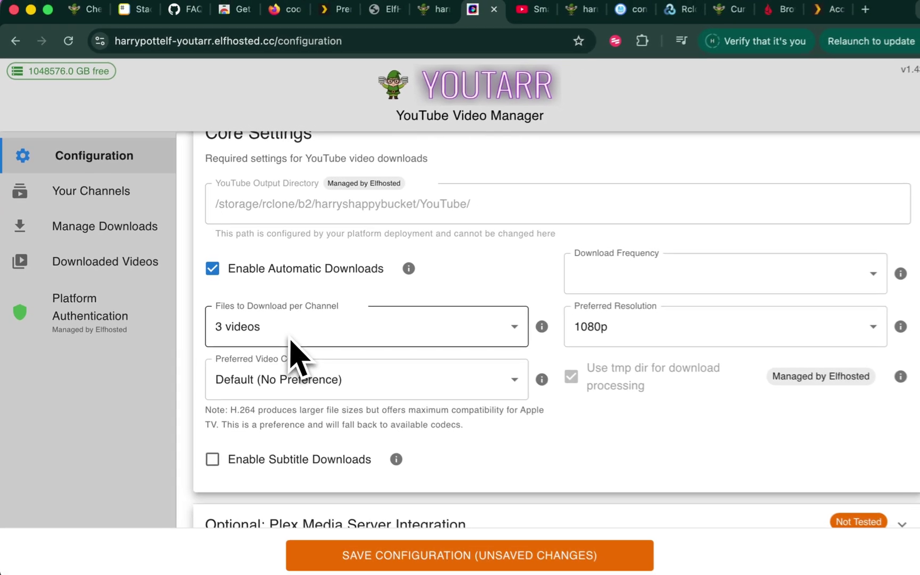
{"action": "scroll", "coordinate": [296, 349], "scroll_direction": "down", "scroll_amount": 3}
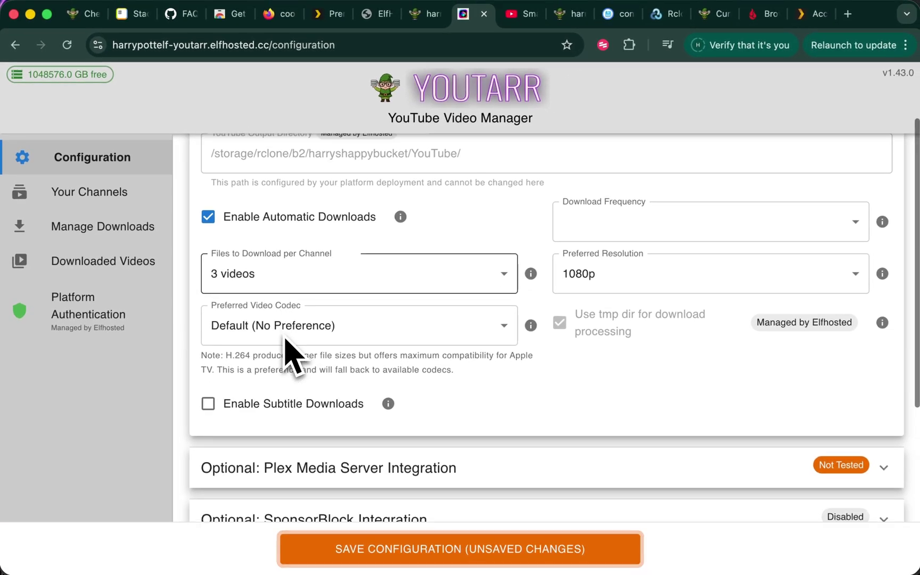
{"action": "left_click", "coordinate": [437, 421]}
Step: Obtain a Plex API key by authenticating with Plex
{"action": "scroll", "coordinate": [438, 426], "scroll_direction": "down", "scroll_amount": 3}
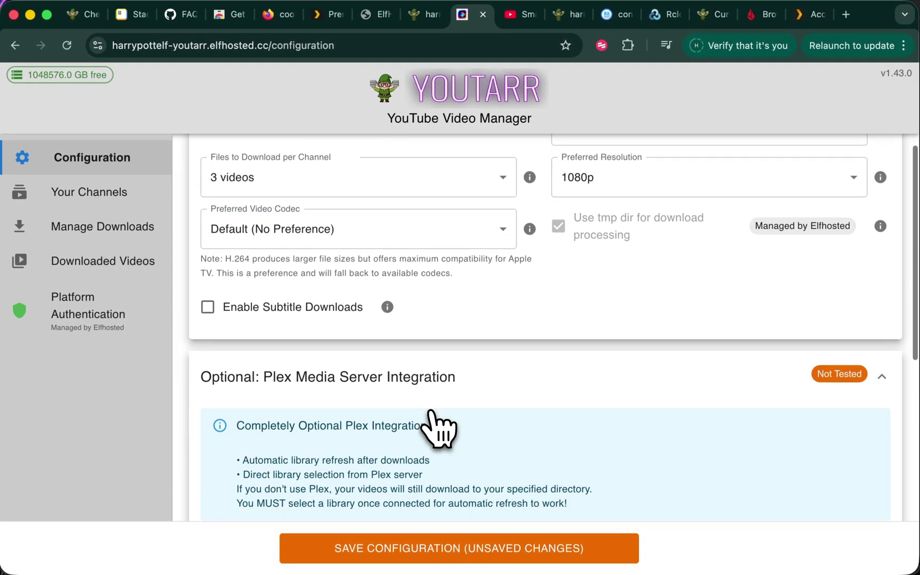
{"action": "scroll", "coordinate": [437, 426], "scroll_direction": "down", "scroll_amount": 2}
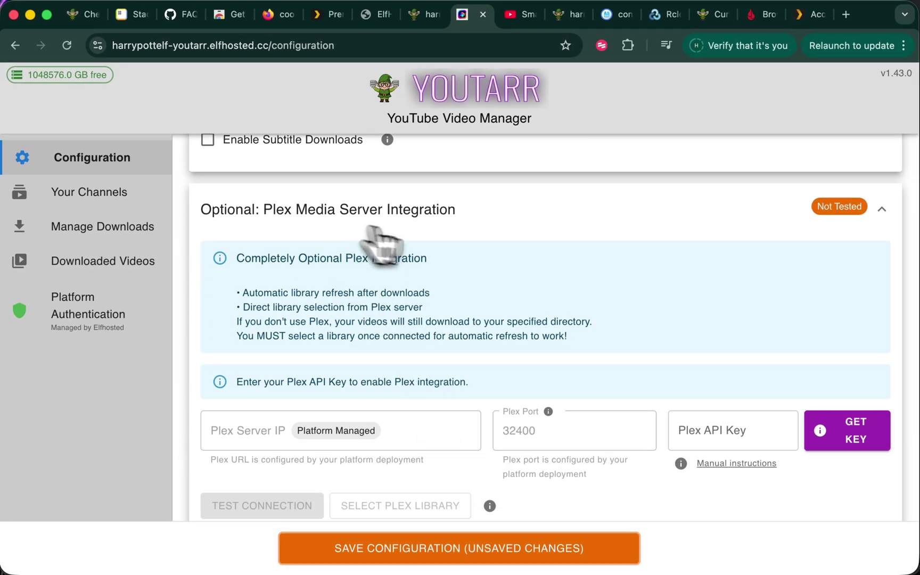
{"action": "scroll", "coordinate": [534, 292], "scroll_direction": "down", "scroll_amount": 1}
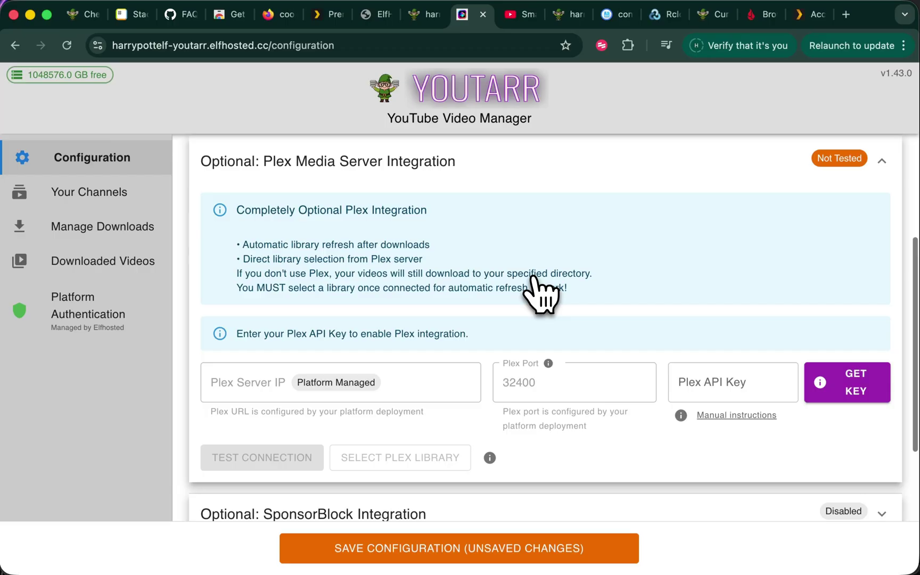
{"action": "left_click", "coordinate": [854, 402]}
{"action": "left_click", "coordinate": [533, 394]}
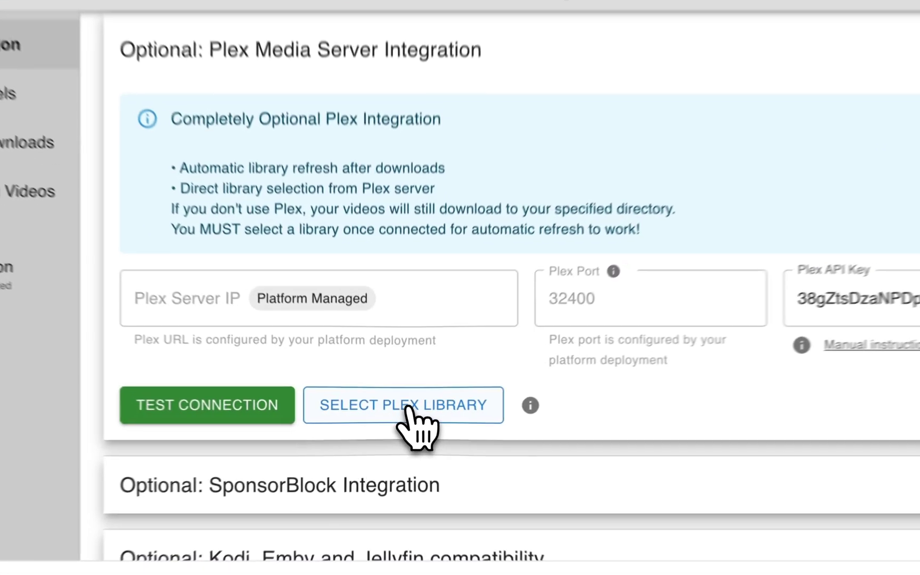
Step: Select and save the YouTube Plex library, then test the connection so it shows Connected
{"action": "left_click", "coordinate": [406, 413]}
{"action": "left_click", "coordinate": [524, 121]}
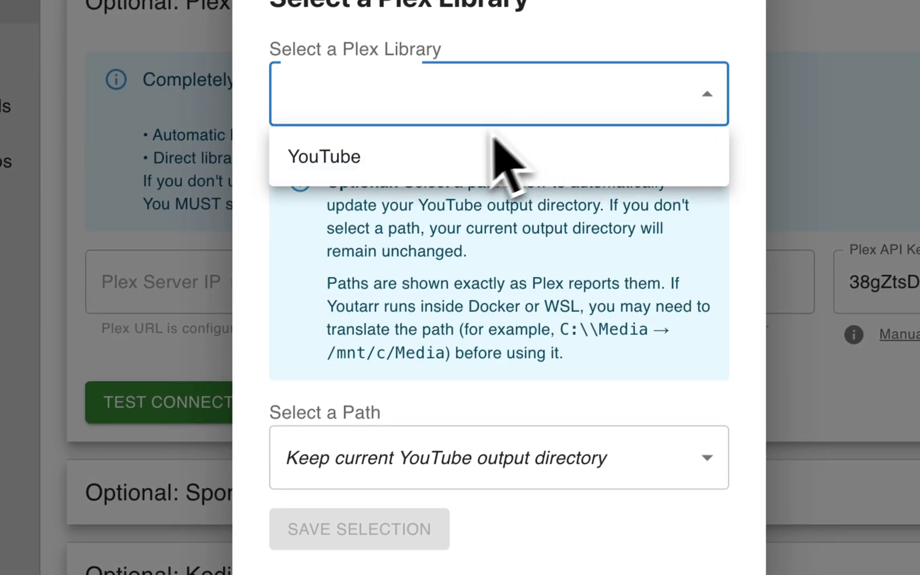
{"action": "left_click", "coordinate": [464, 146]}
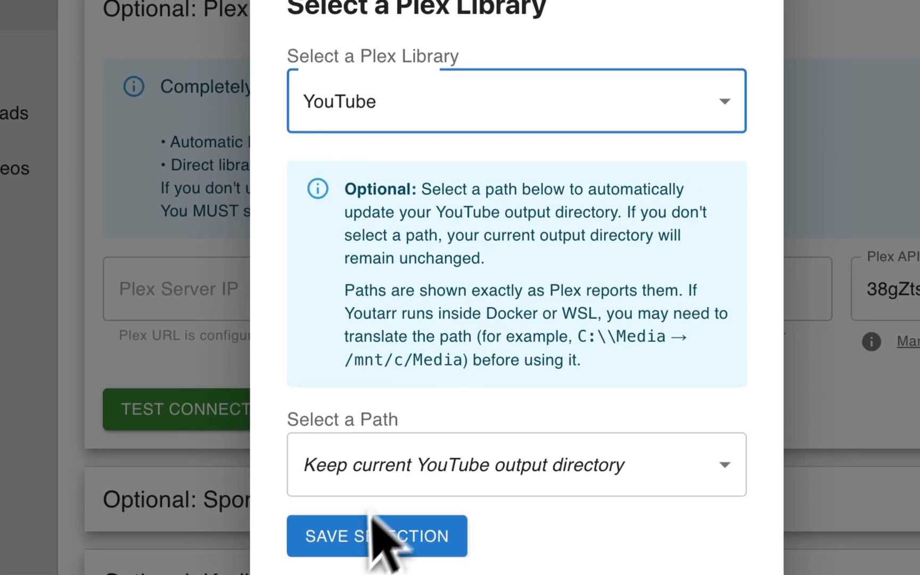
{"action": "left_click", "coordinate": [429, 531]}
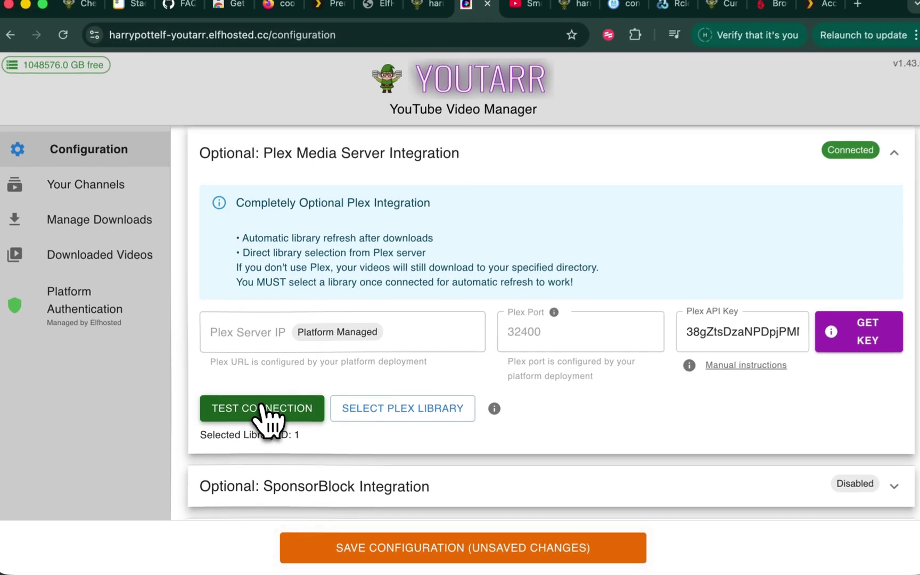
{"action": "left_click", "coordinate": [263, 387]}
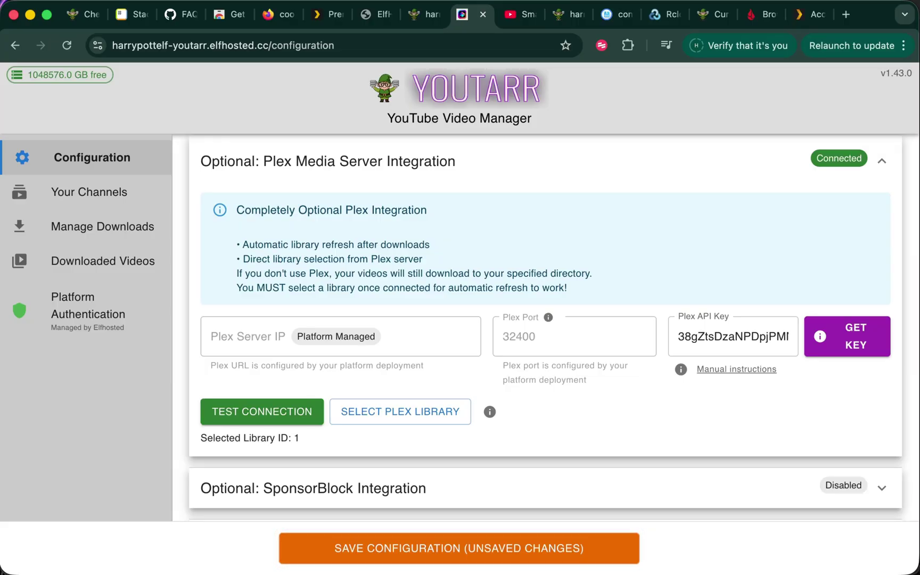
Step: Enable cookies using the uploaded custom cookie file and save the configuration
{"action": "scroll", "coordinate": [390, 458], "scroll_direction": "down", "scroll_amount": 3}
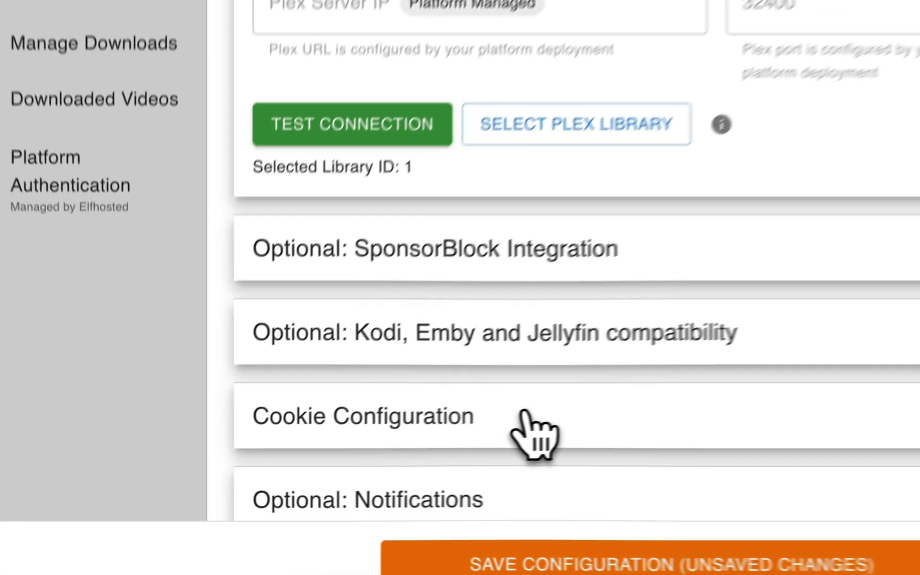
{"action": "left_click", "coordinate": [389, 455]}
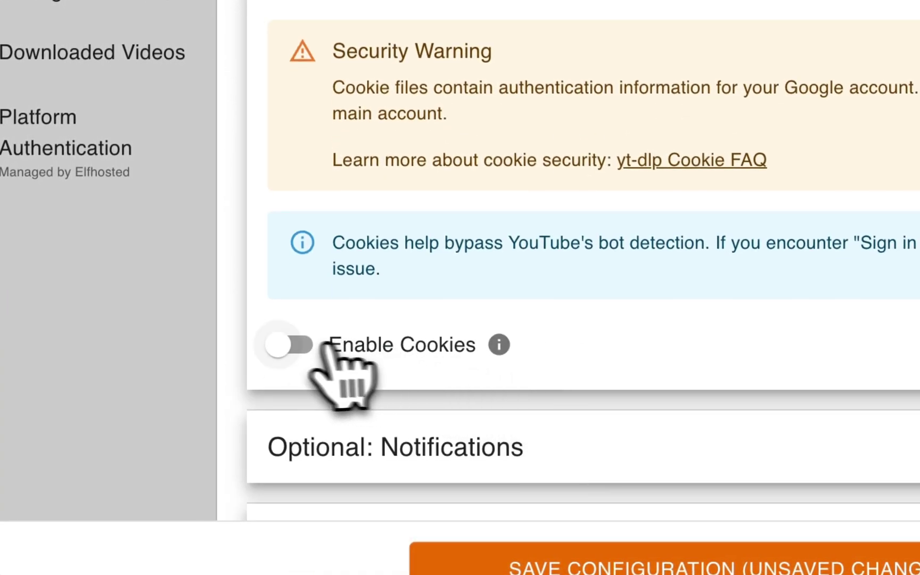
{"action": "left_click", "coordinate": [291, 346]}
{"action": "scroll", "coordinate": [372, 346], "scroll_direction": "down", "scroll_amount": 3}
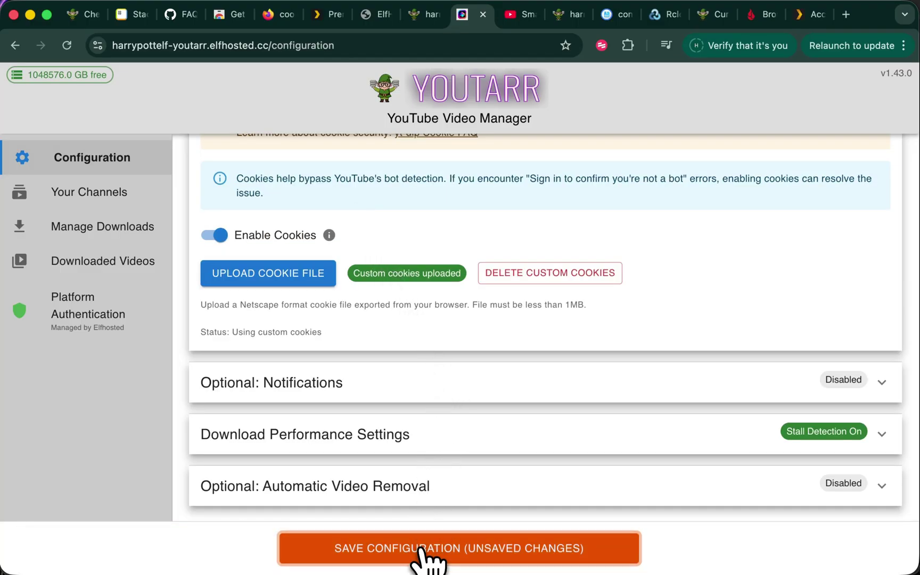
{"action": "left_click", "coordinate": [440, 551]}
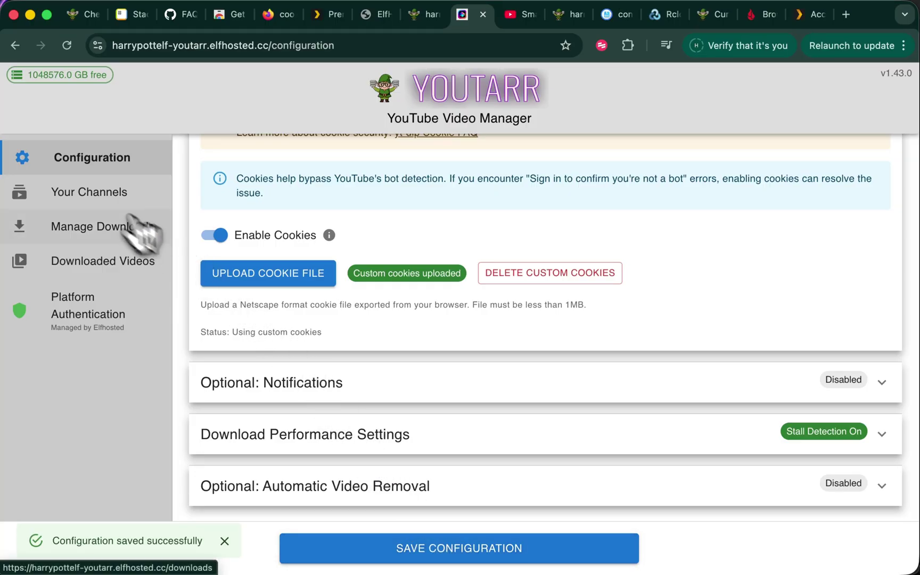
{"action": "left_click", "coordinate": [79, 192]}
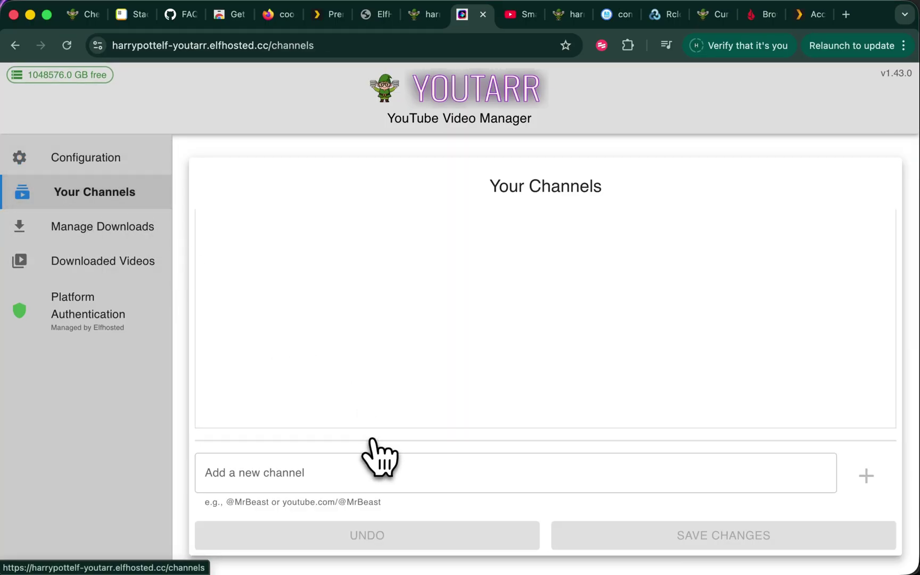
Step: Add SmarterEveryDay by pasting its YouTube channel URL into 'Add a new channel'
{"action": "left_click", "coordinate": [522, 16]}
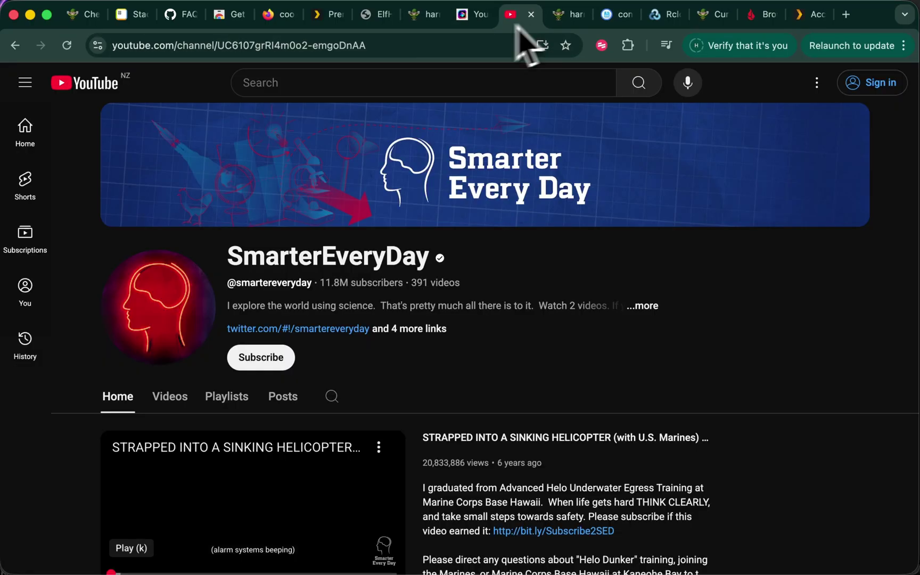
{"action": "left_click", "coordinate": [380, 45]}
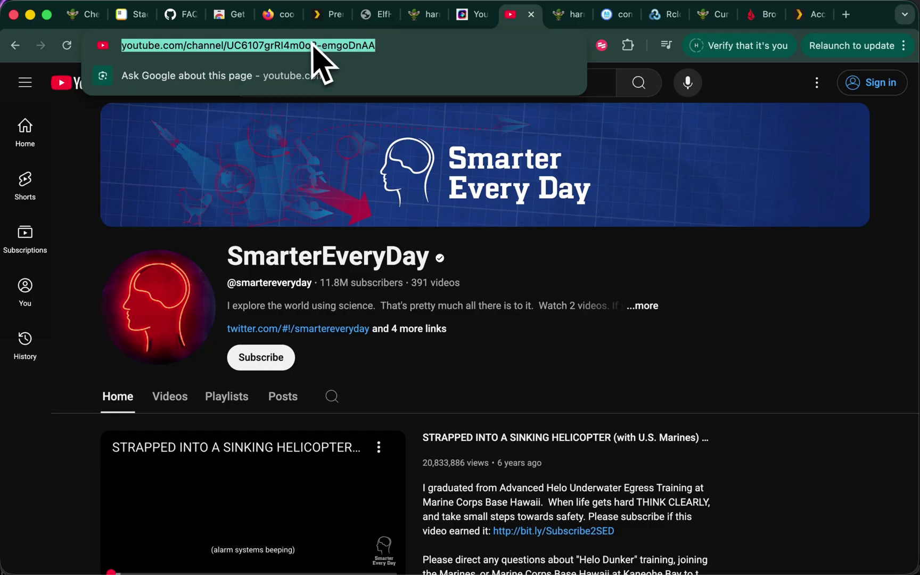
{"action": "left_click", "coordinate": [471, 14]}
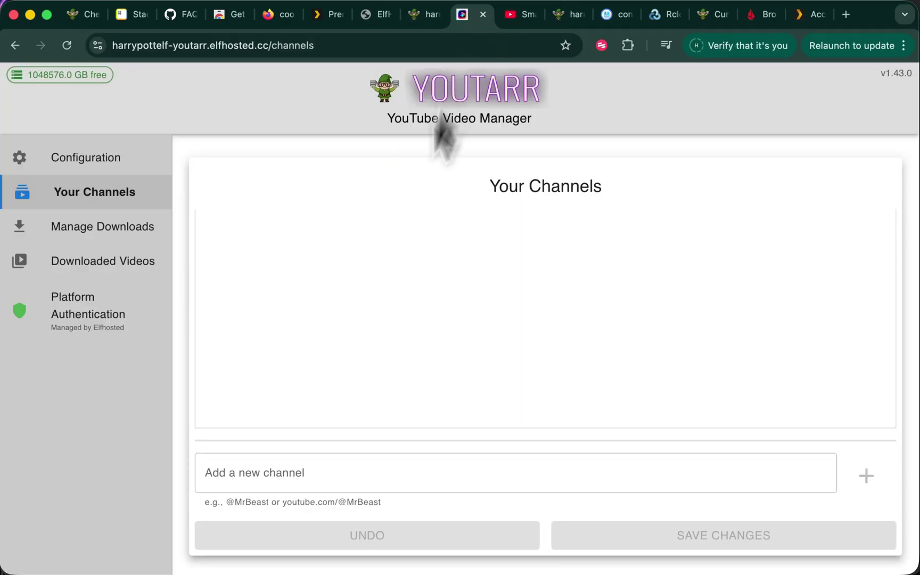
{"action": "left_click", "coordinate": [269, 469]}
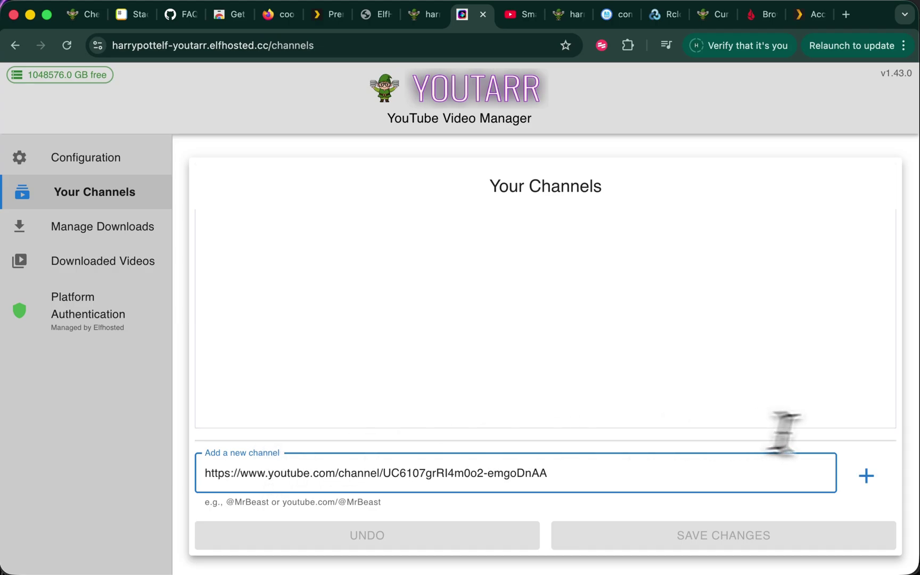
{"action": "left_click", "coordinate": [866, 476]}
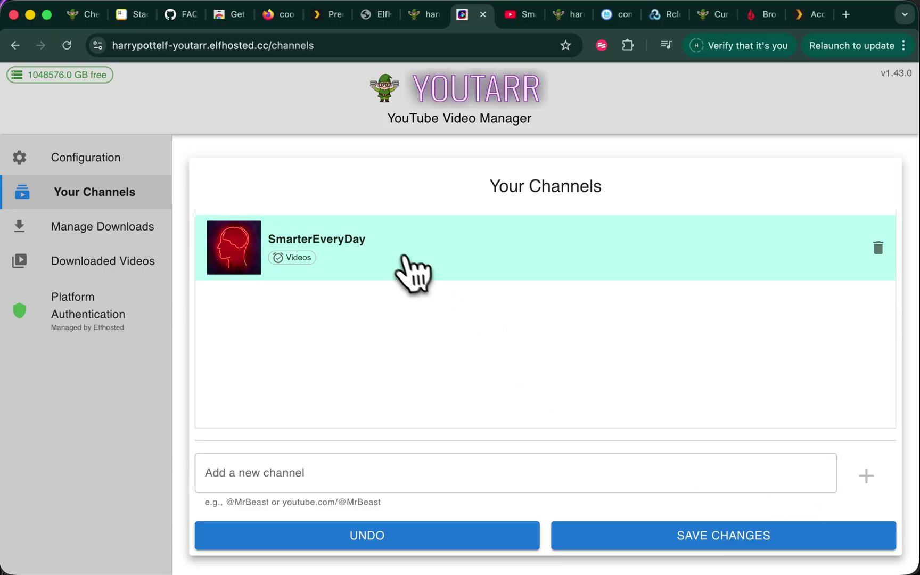
Step: Select all 16 SmarterEveryDay videos, download them with default settings, and check Downloaded Videos
{"action": "left_click", "coordinate": [401, 257]}
{"action": "scroll", "coordinate": [463, 397], "scroll_direction": "down", "scroll_amount": 6}
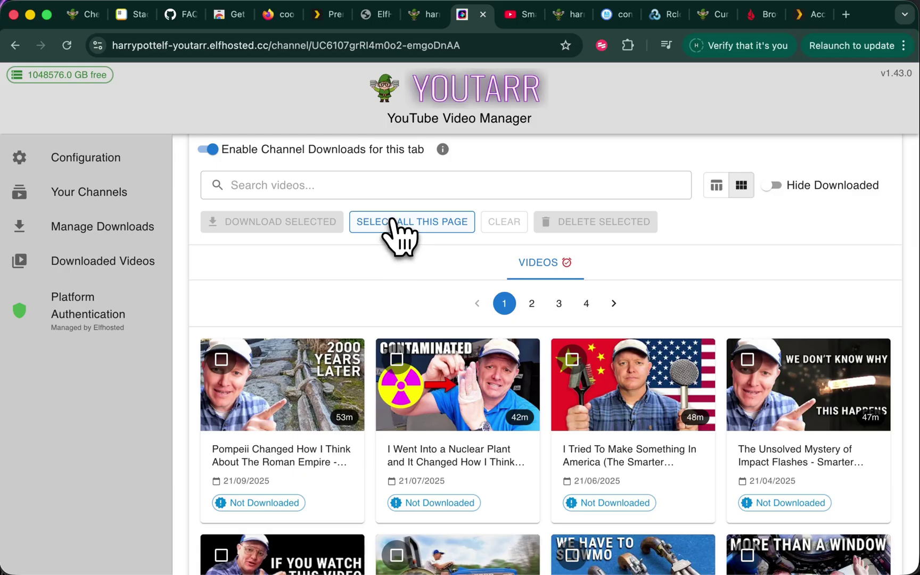
{"action": "left_click", "coordinate": [400, 233]}
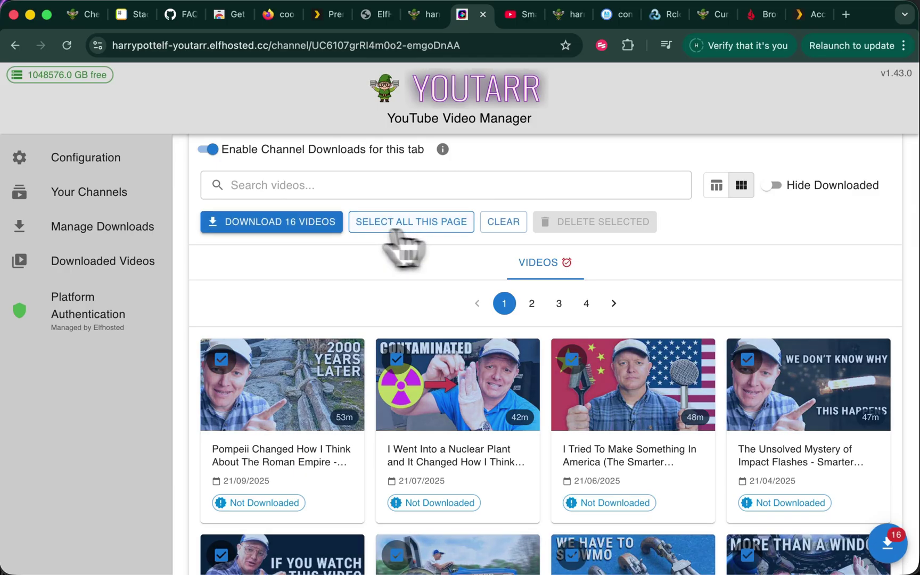
{"action": "left_click", "coordinate": [278, 223]}
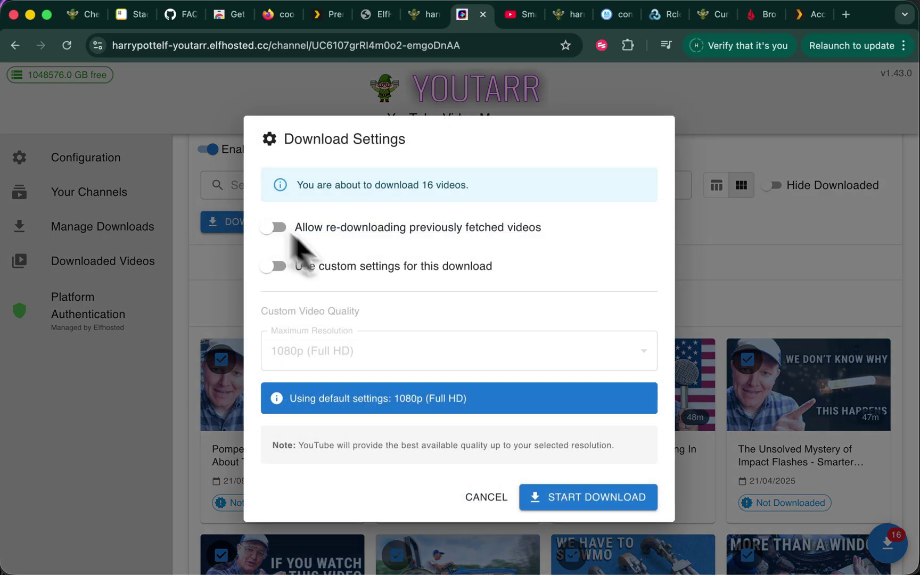
{"action": "left_click", "coordinate": [583, 501]}
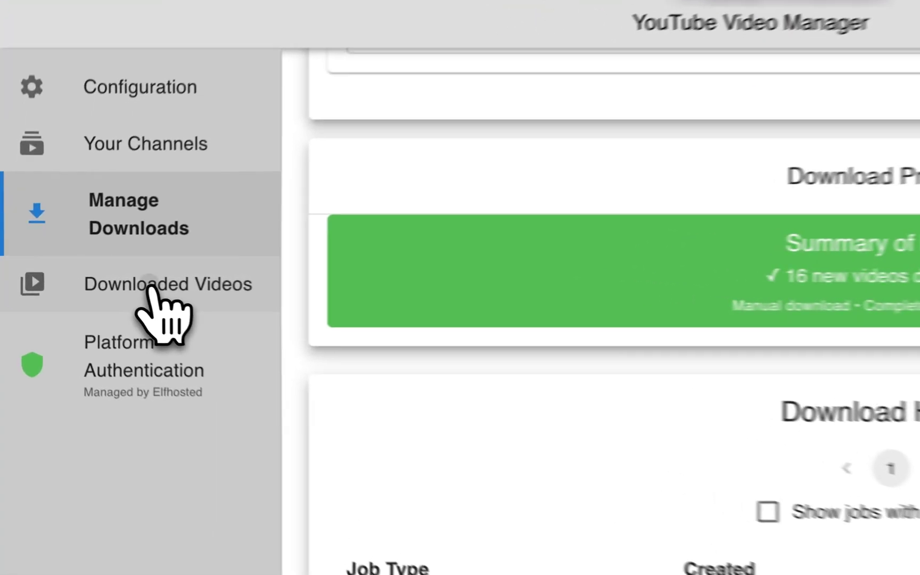
{"action": "left_click", "coordinate": [91, 282]}
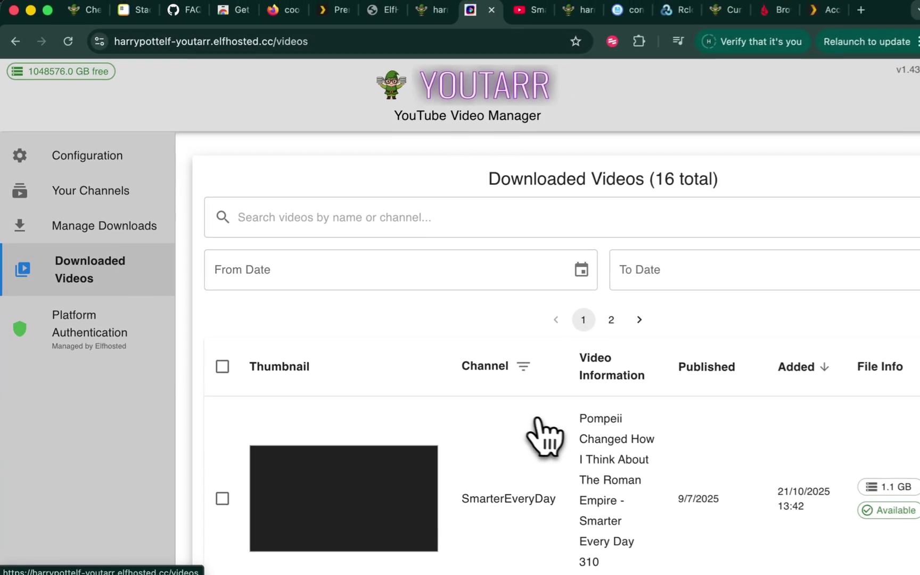
{"action": "scroll", "coordinate": [533, 434], "scroll_direction": "down", "scroll_amount": 10}
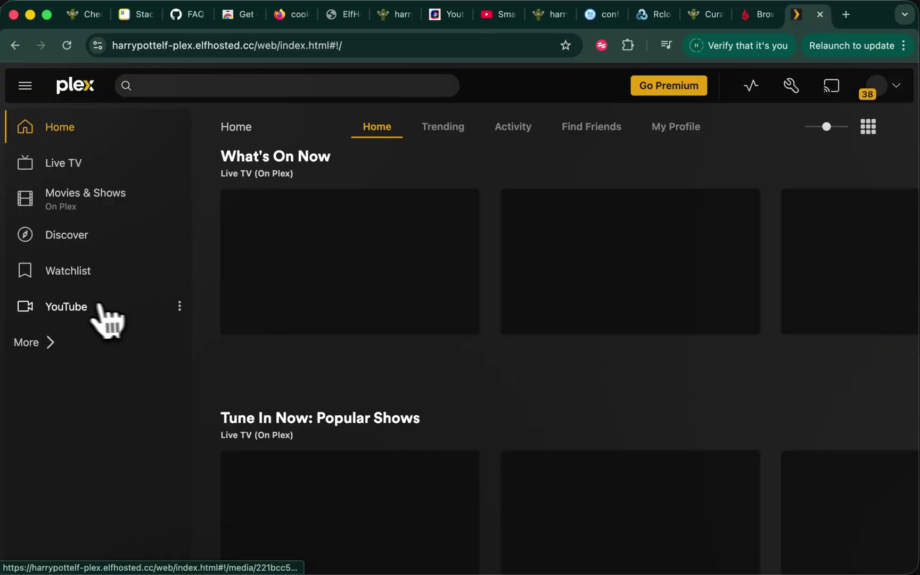
Step: Browse the Recently Added in YouTube row of Plex's YouTube library for the SmarterEveryDay videos
{"action": "left_click", "coordinate": [74, 309]}
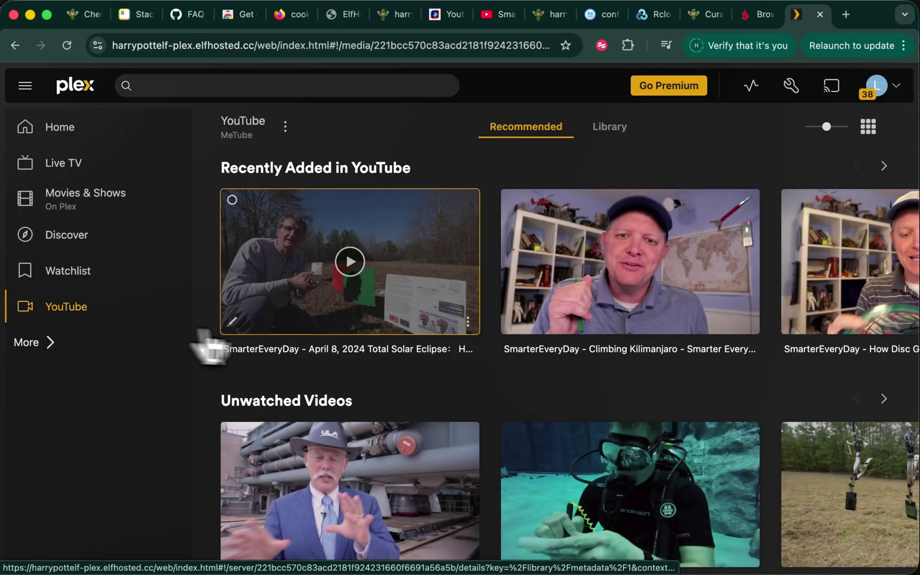
{"action": "scroll", "coordinate": [366, 353], "scroll_direction": "down", "scroll_amount": 2}
{"action": "scroll", "coordinate": [366, 353], "scroll_direction": "up", "scroll_amount": 2}
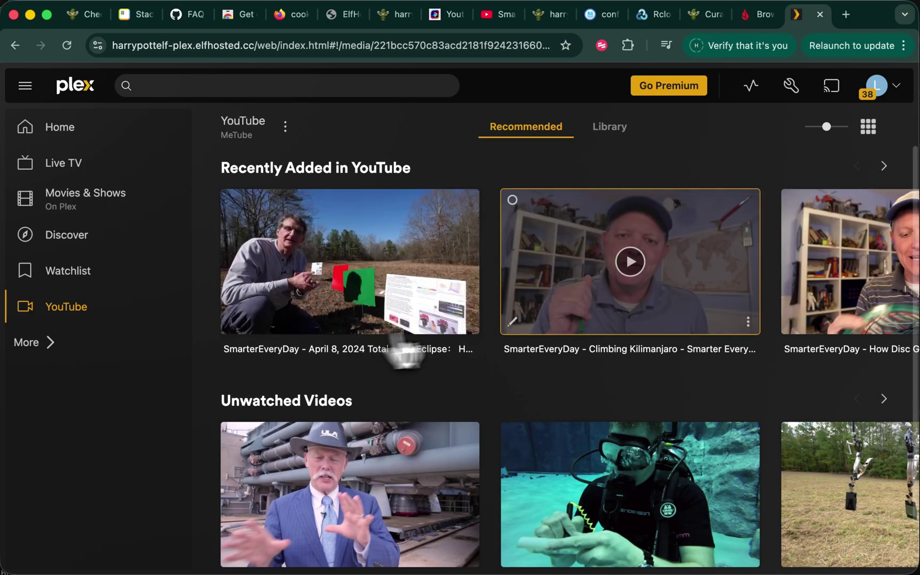
{"action": "scroll", "coordinate": [579, 333], "scroll_direction": "right", "scroll_amount": 15}
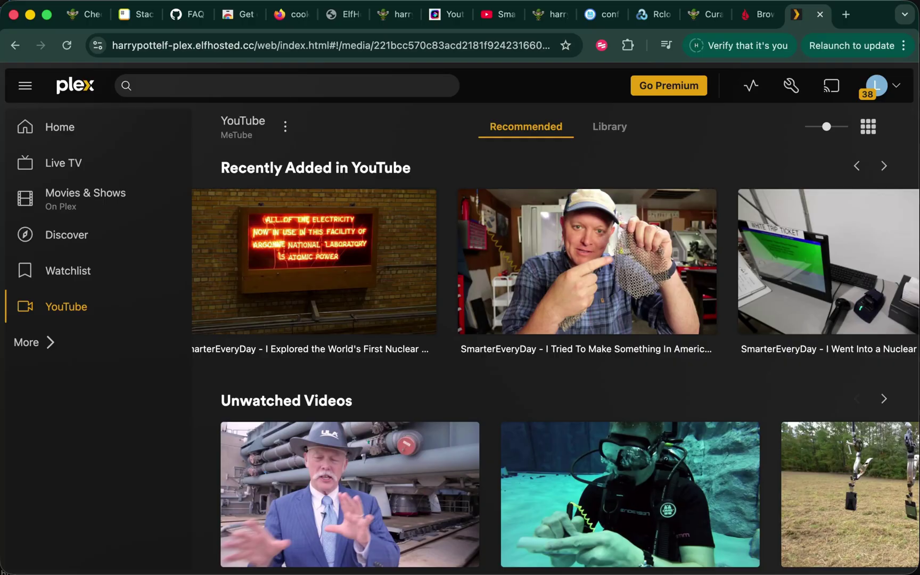
Step: Visit discord.elfhosted.com in a new tab, then return to the Wizard [Tubeling] store page
{"action": "key", "text": "super+t"}
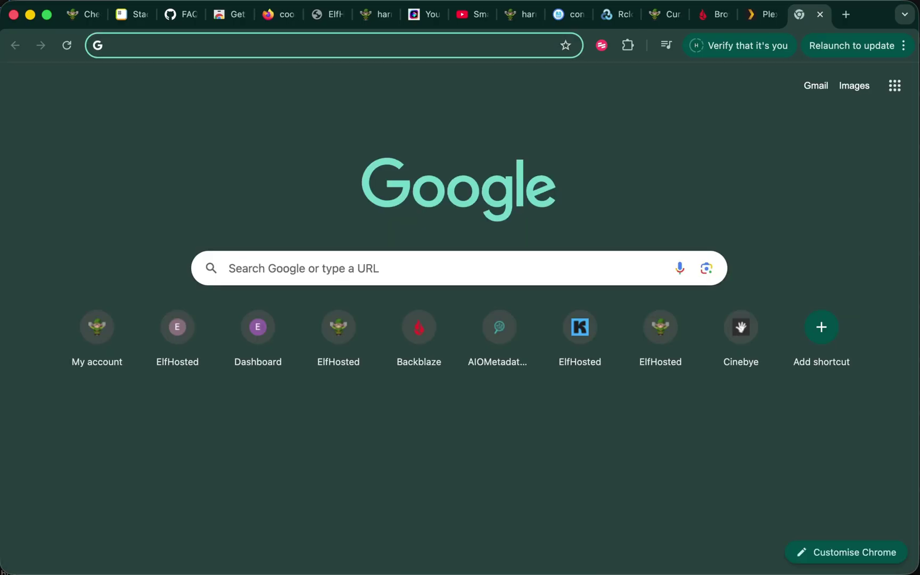
{"action": "type", "text": "dis"}
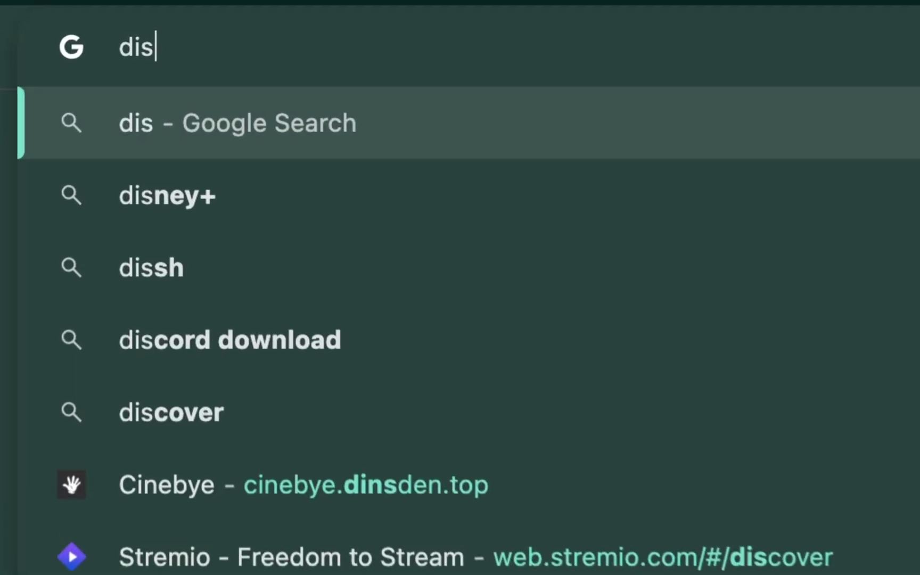
{"action": "type", "text": "cord.elfhosted.com"}
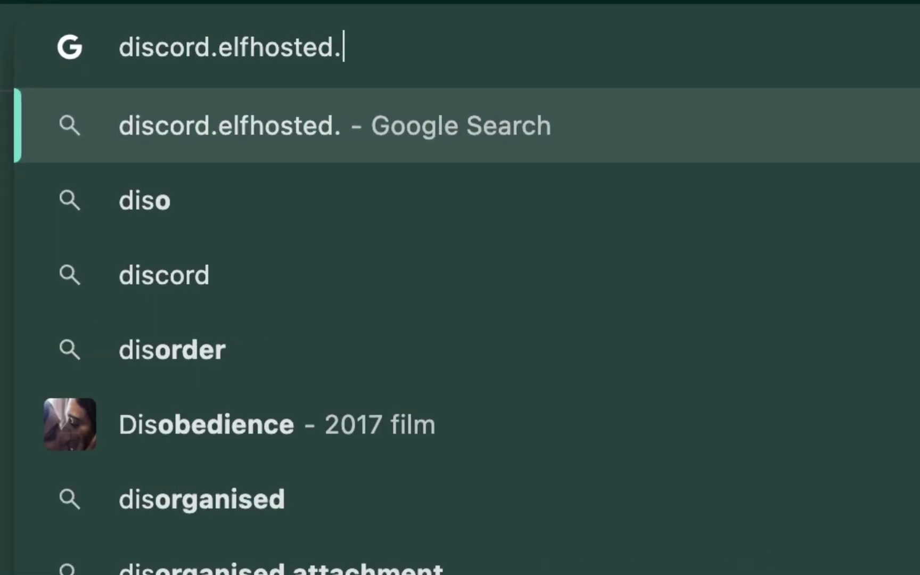
{"action": "key", "text": "Return"}
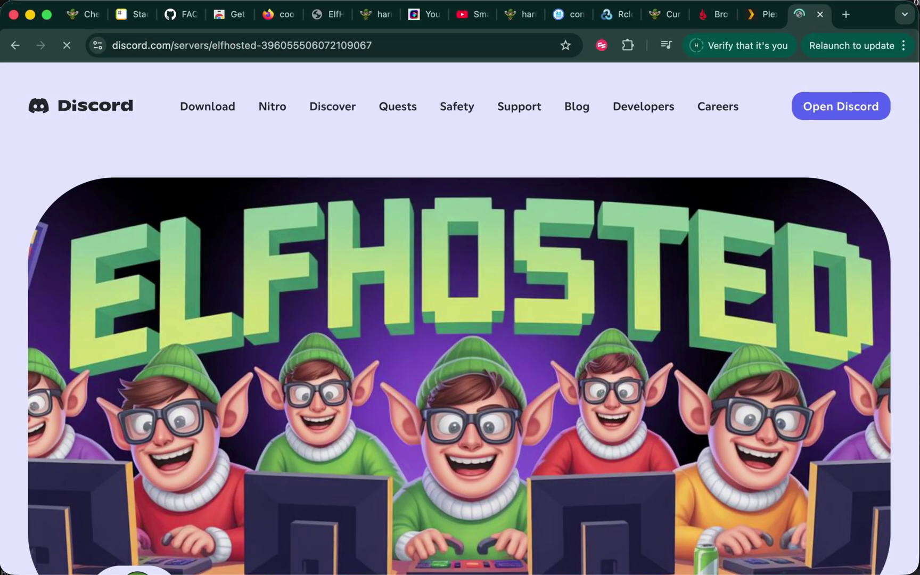
{"action": "scroll", "coordinate": [540, 369], "scroll_direction": "down", "scroll_amount": 5}
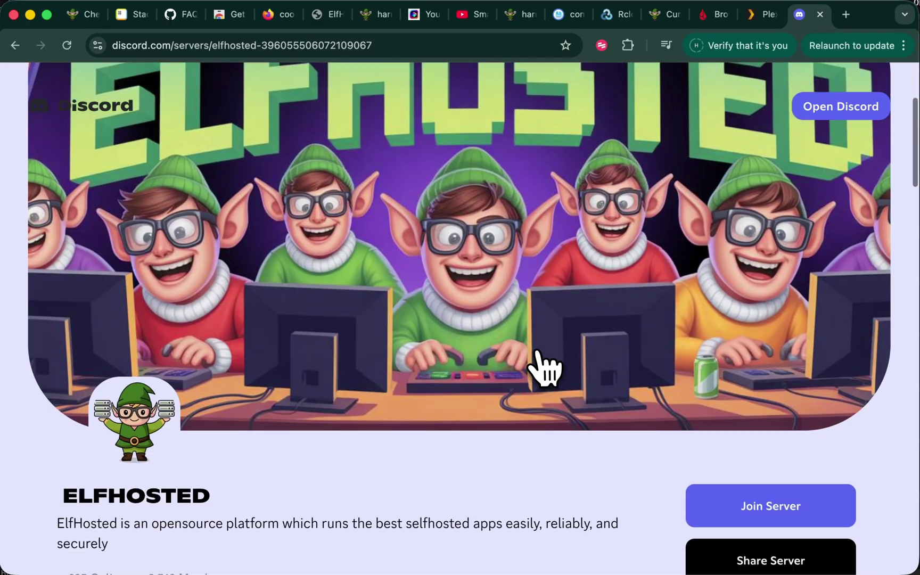
{"action": "scroll", "coordinate": [536, 350], "scroll_direction": "down", "scroll_amount": 2}
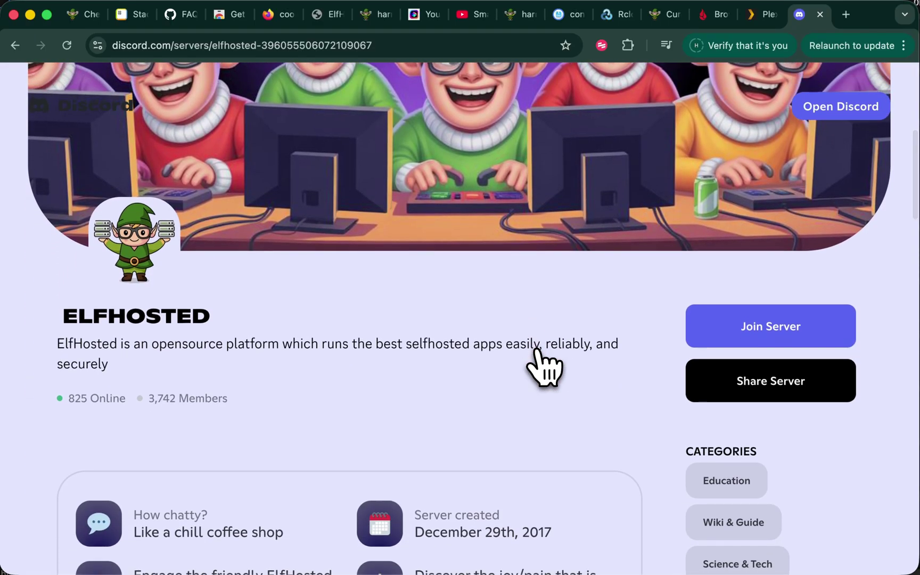
{"action": "key", "text": "super+1"}
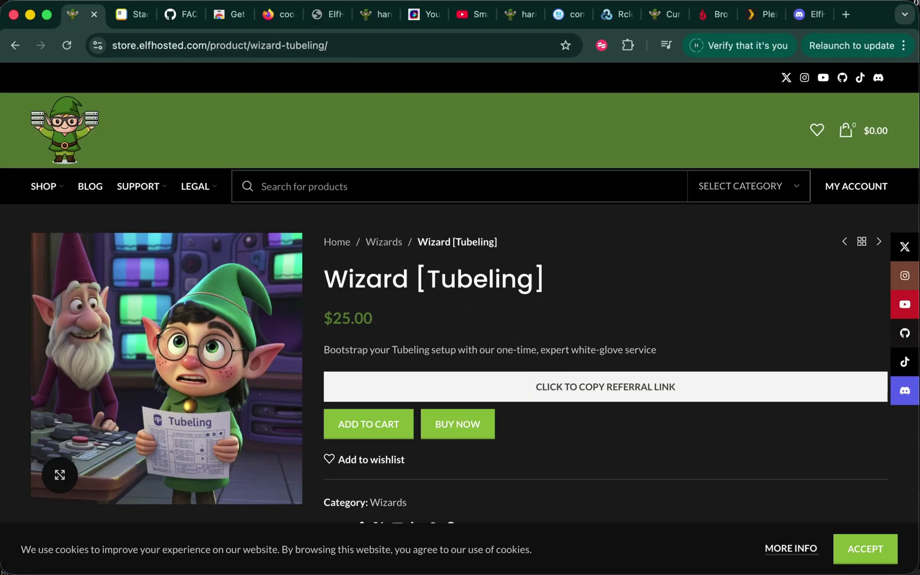